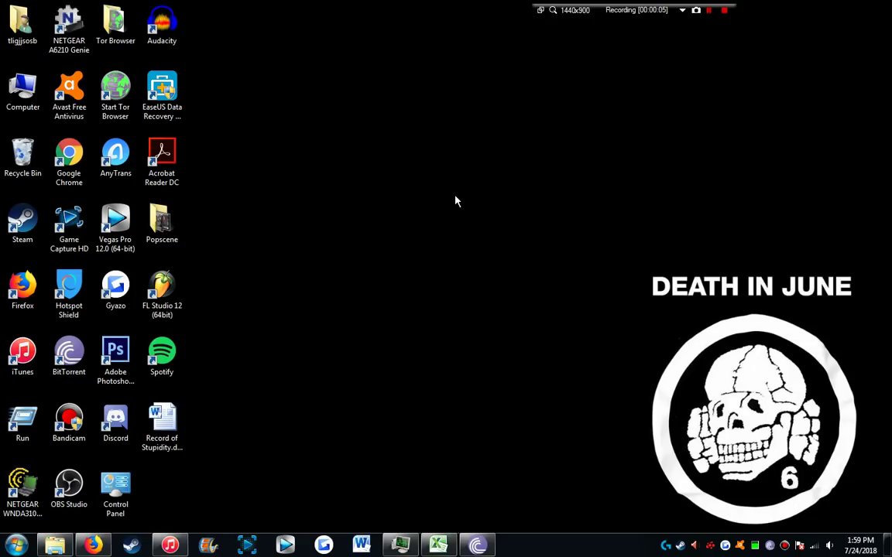
Search the Downloads folder for 'template' and open the nr2003 cup cars template archive.
left_click(55, 545)
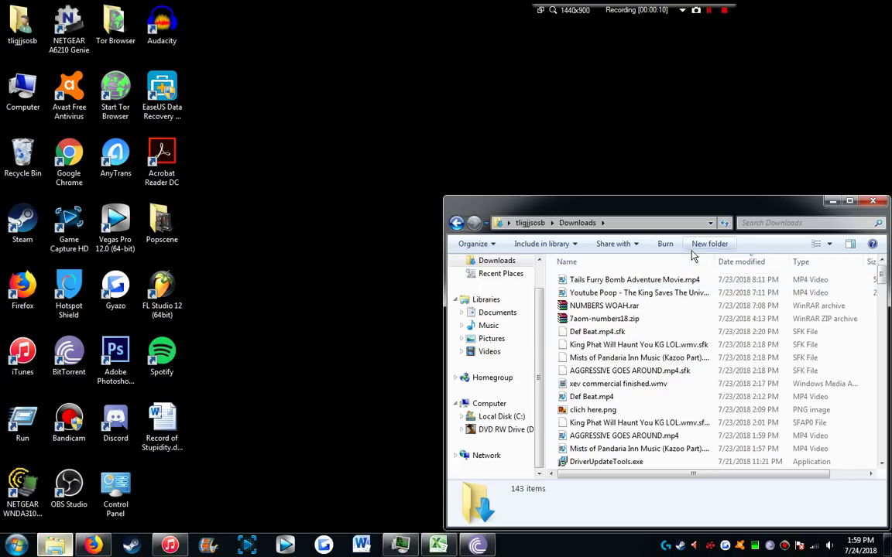
left_click(750, 222)
type("template")
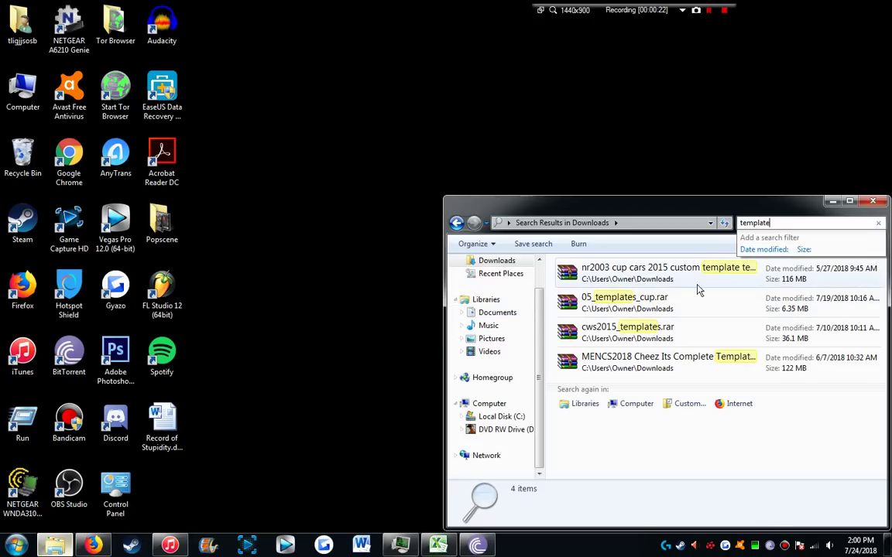
double_click(650, 272)
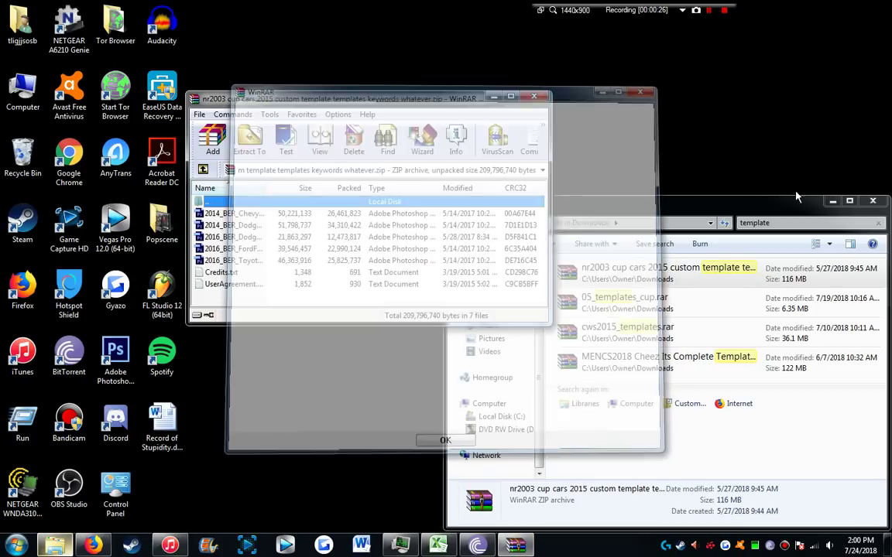
Close the nr2003 archive, open cws2015_templates.rar and dismiss the WinRAR licence reminder.
left_click(533, 94)
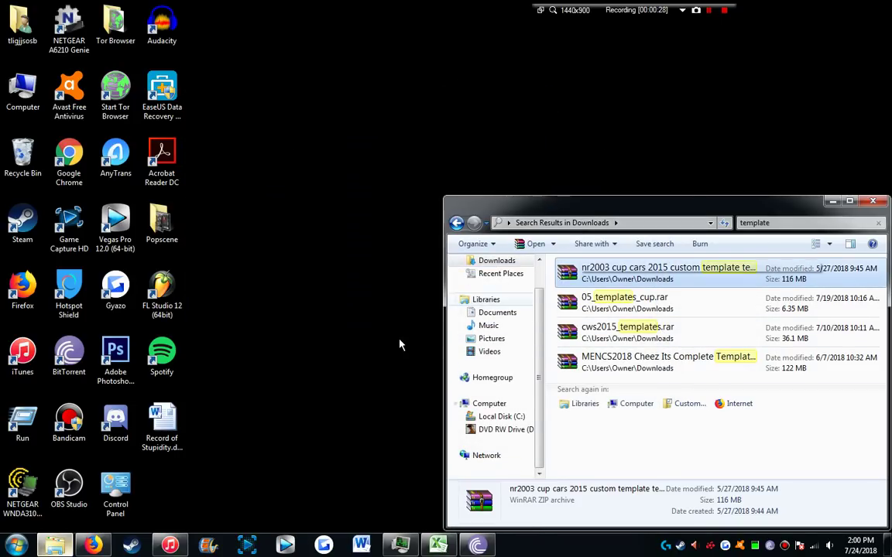
left_click(636, 343)
double_click(636, 343)
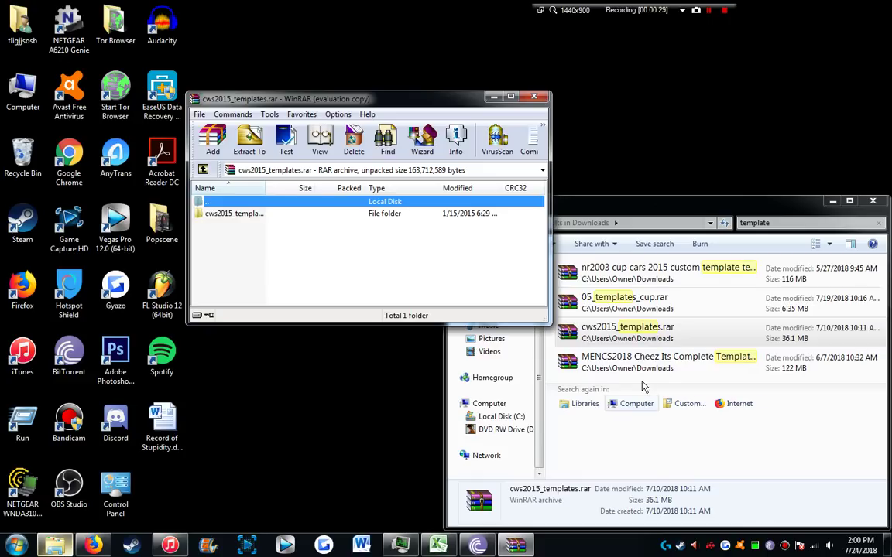
left_click(573, 283)
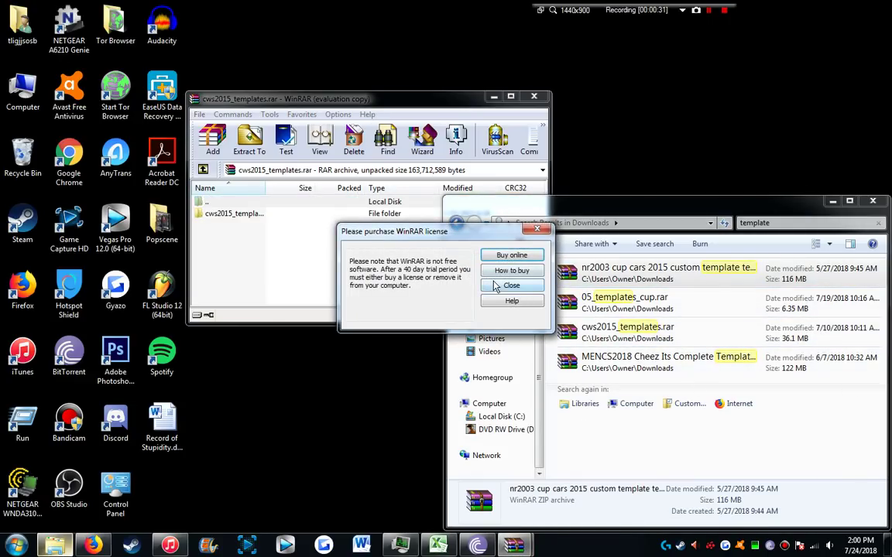
left_click(463, 258)
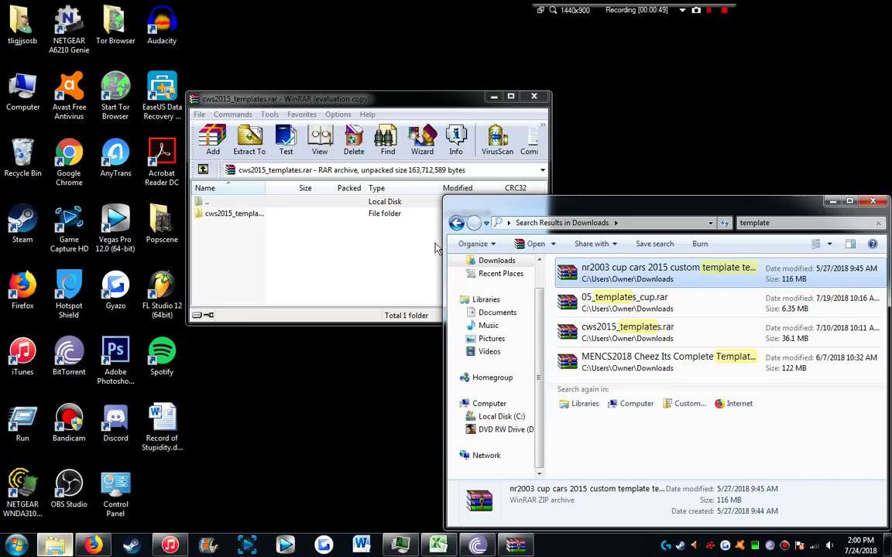
Open the inner cws2015_templates folder and launch the Toyota template in Photoshop.
left_click(288, 203)
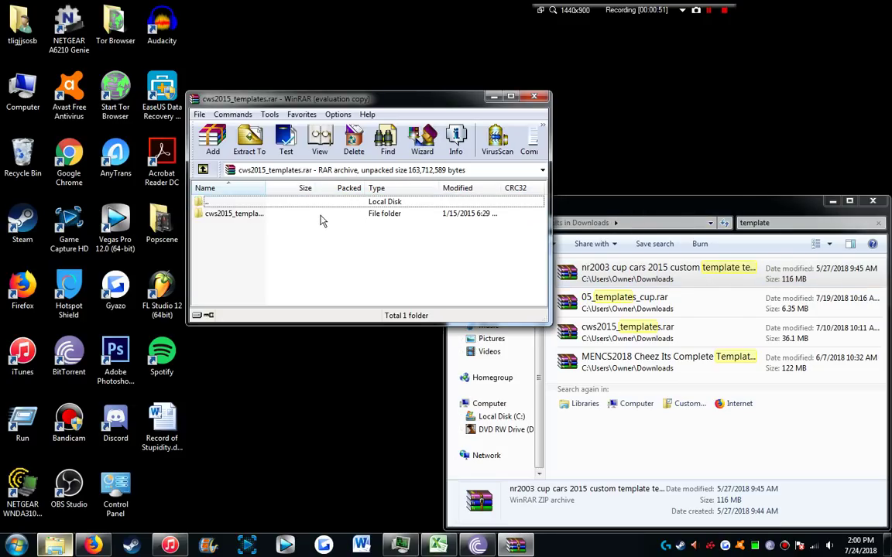
double_click(288, 213)
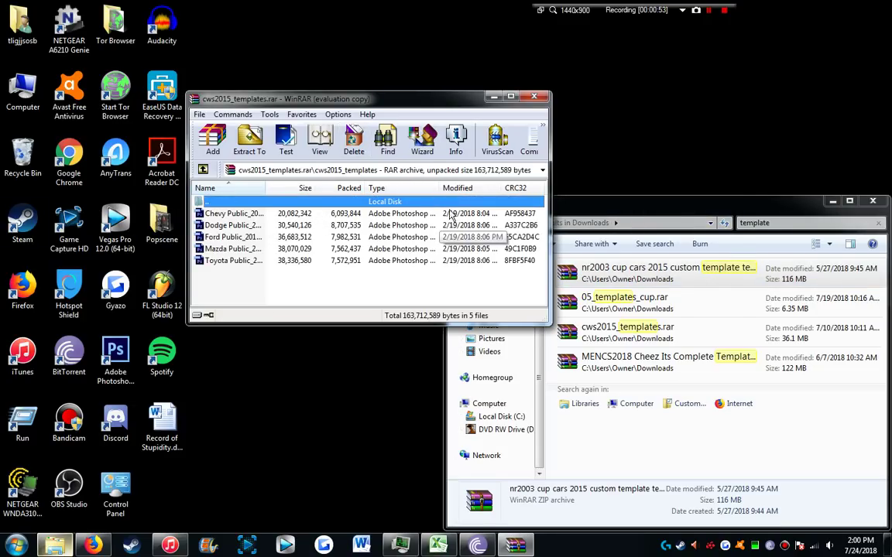
left_click(230, 261)
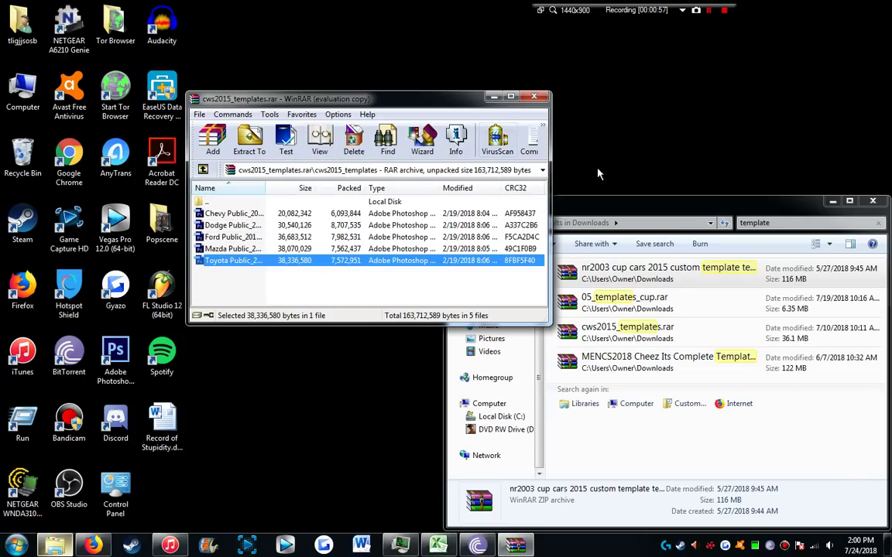
left_click(93, 545)
From the Downloads bookmark, browse to Painting > Templates > BRGen6 on Big Evil Racing.
left_click(108, 21)
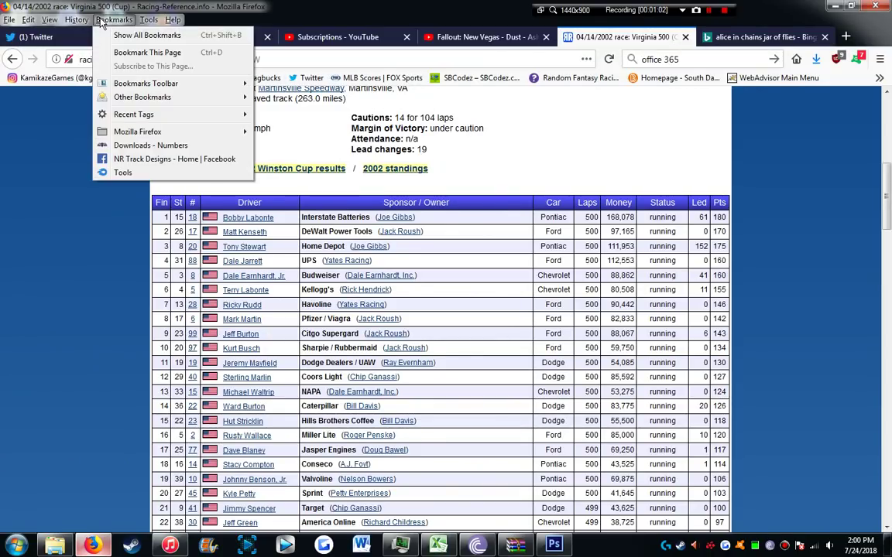
left_click(147, 159)
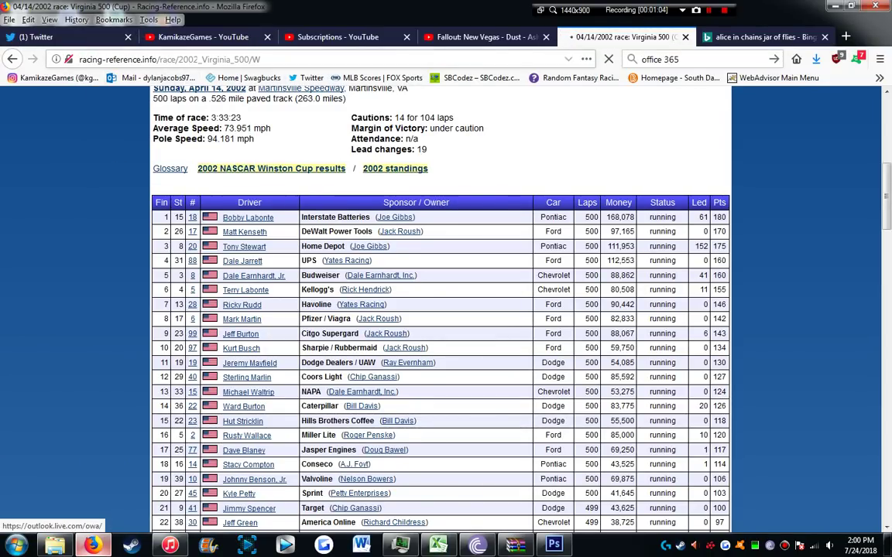
key("alt+Tab")
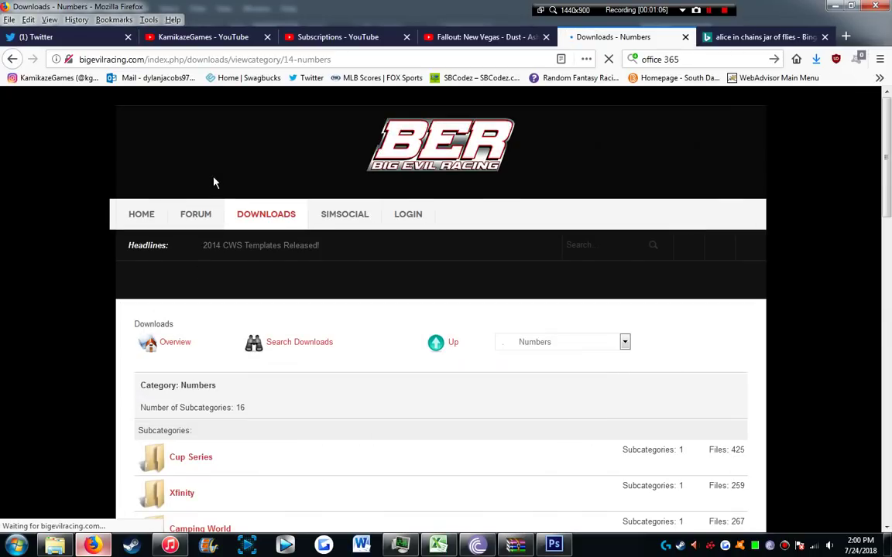
left_click(254, 221)
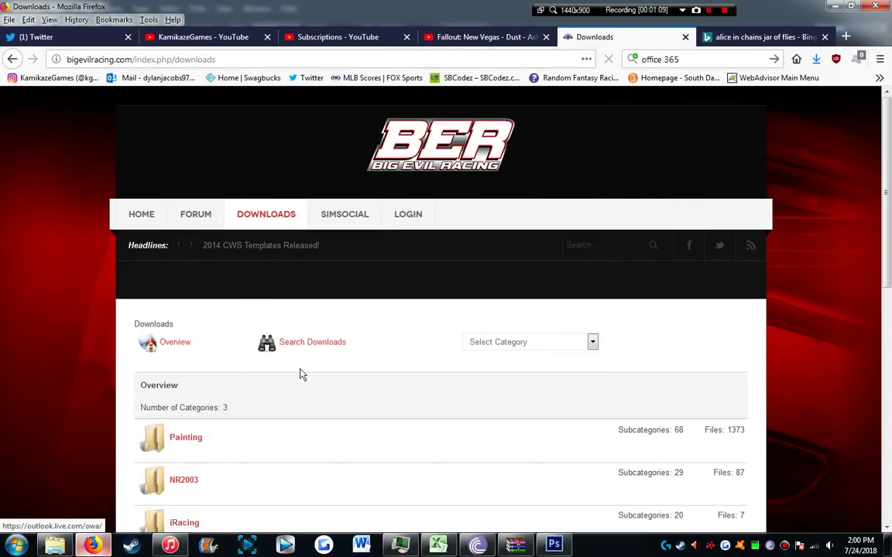
scroll(325, 401, "down", 3)
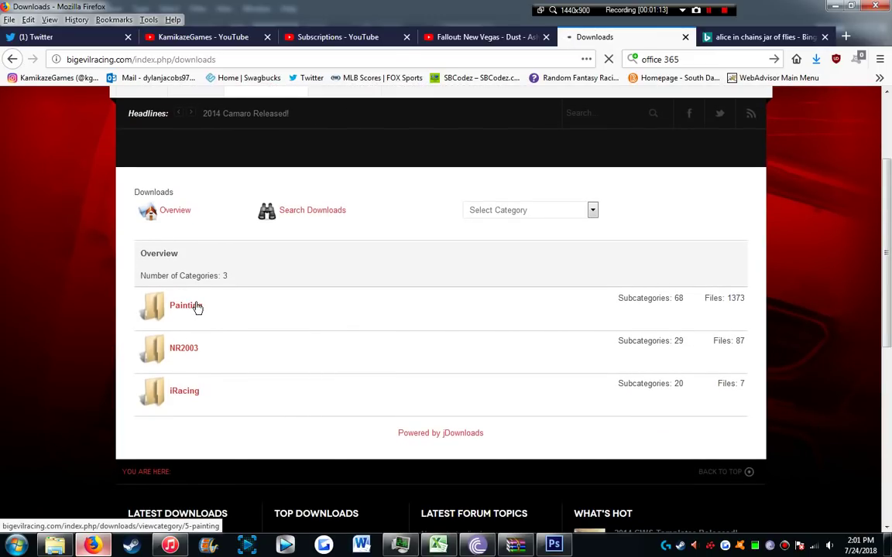
left_click(196, 308)
scroll(302, 348, "down", 4)
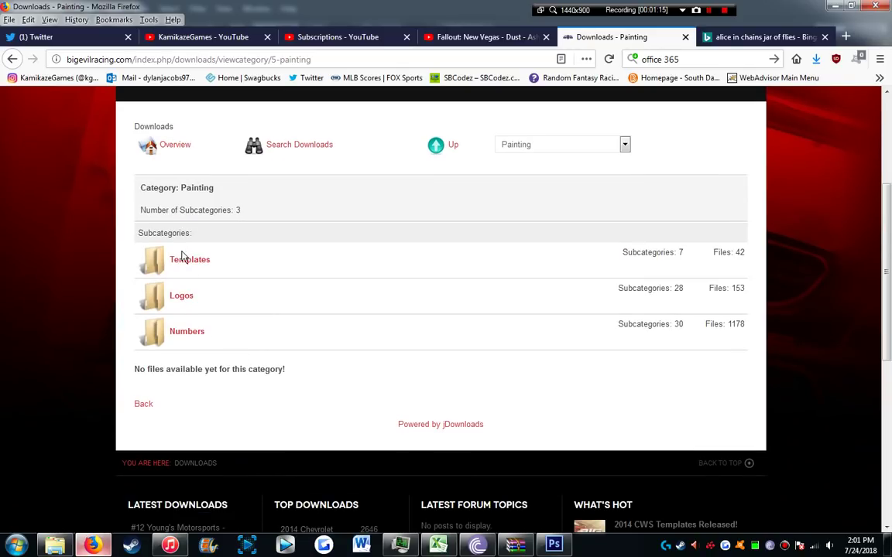
left_click(184, 260)
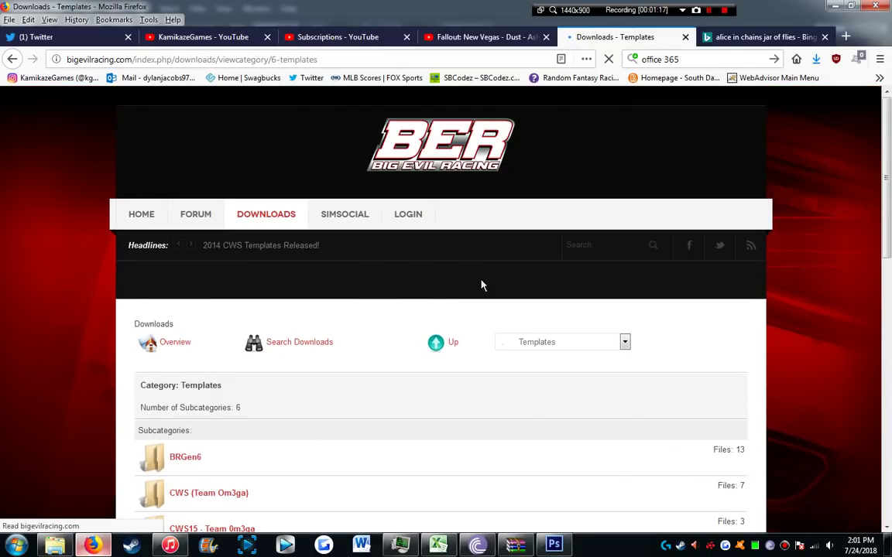
scroll(309, 325, "down", 3)
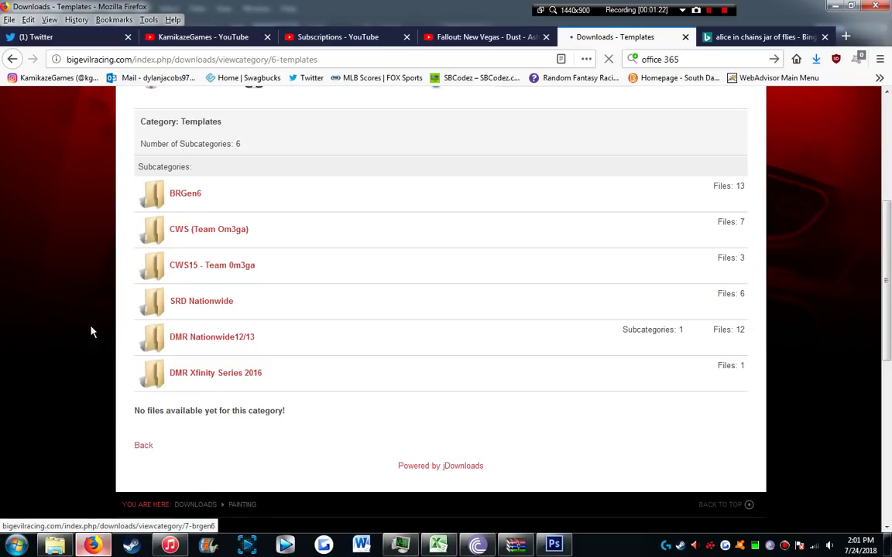
left_click(175, 193)
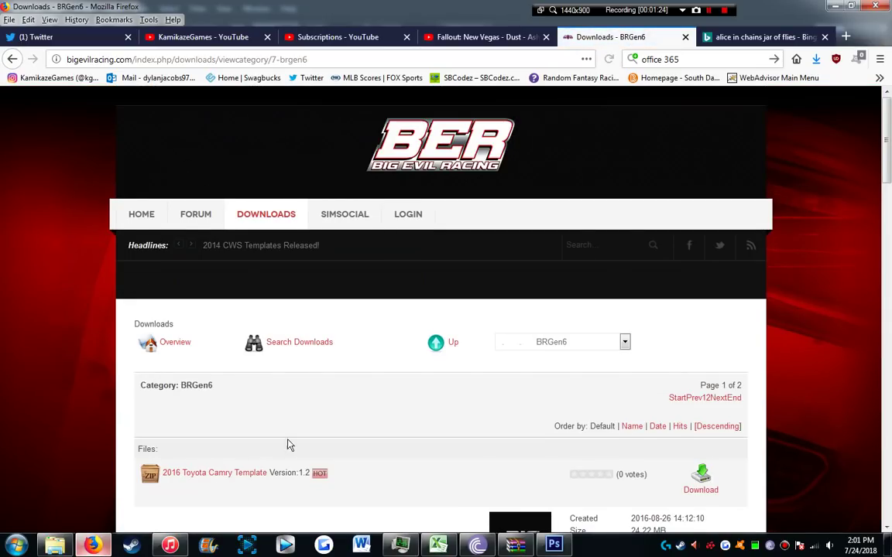
Go back, open the CWS15 - Team 0m3ga templates, then return to Photoshop's Toyota template.
scroll(209, 351, "down", 5)
scroll(447, 422, "down", 4)
scroll(450, 412, "up", 3)
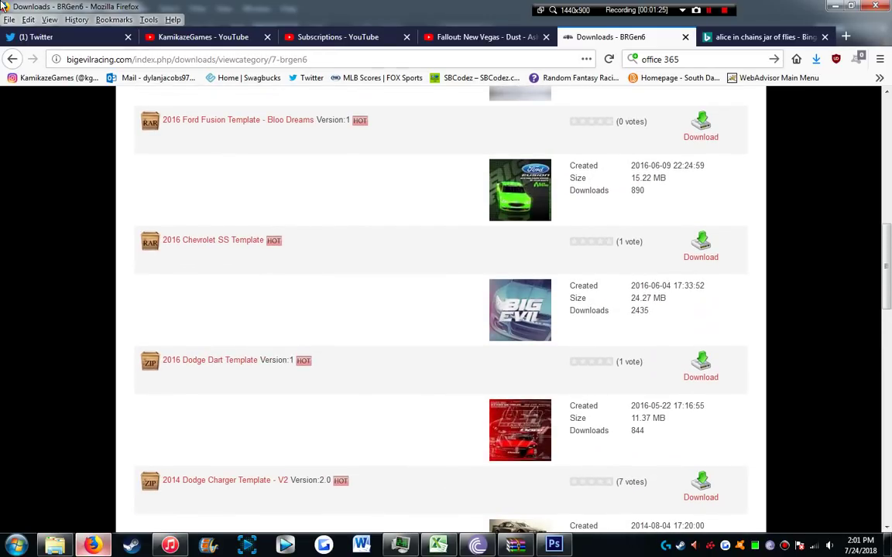
left_click(9, 58)
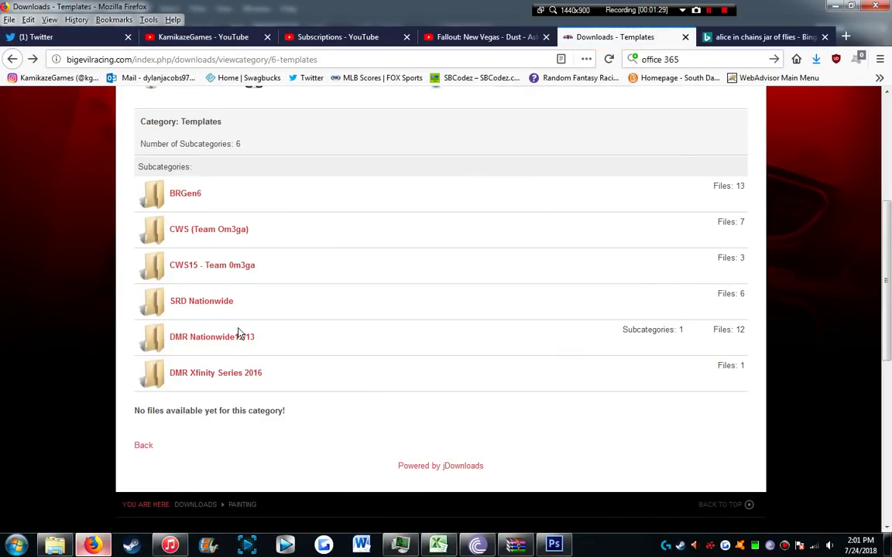
left_click(206, 267)
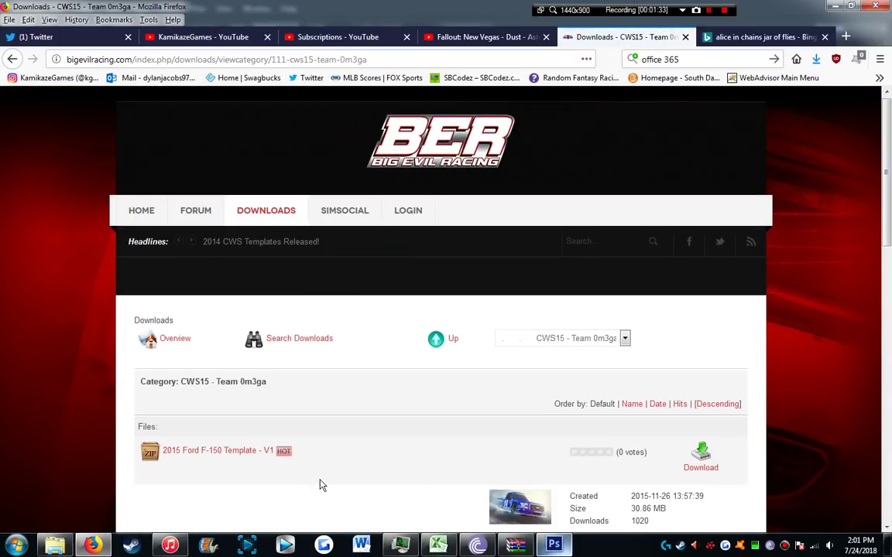
scroll(318, 484, "down", 10)
scroll(360, 262, "up", 8)
left_click(541, 525)
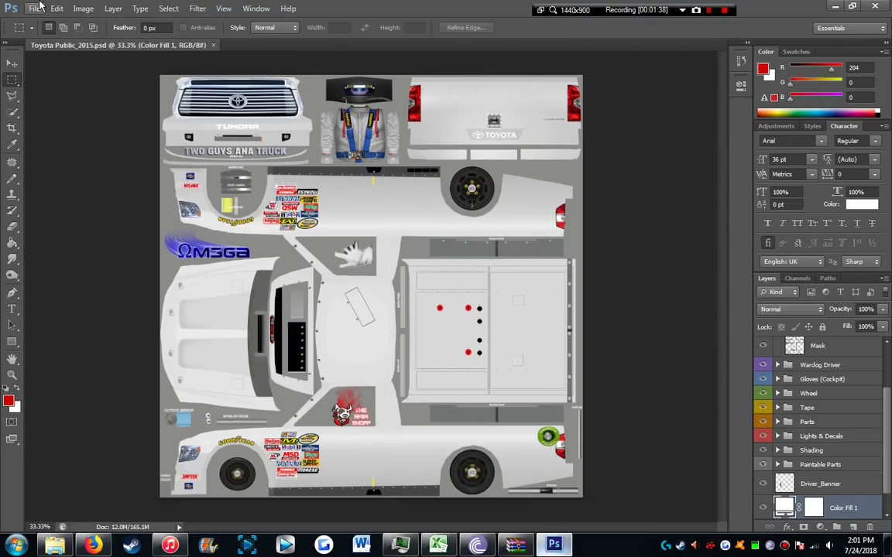
Select Driver_Banner with the Move tool, trial-move it beside the roof, then undo.
scroll(805, 461, "down", 1)
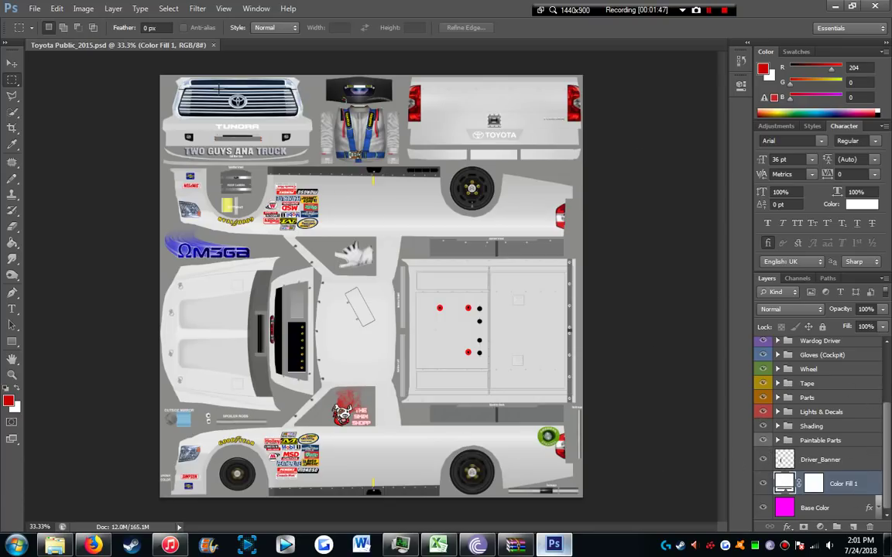
left_click(6, 64)
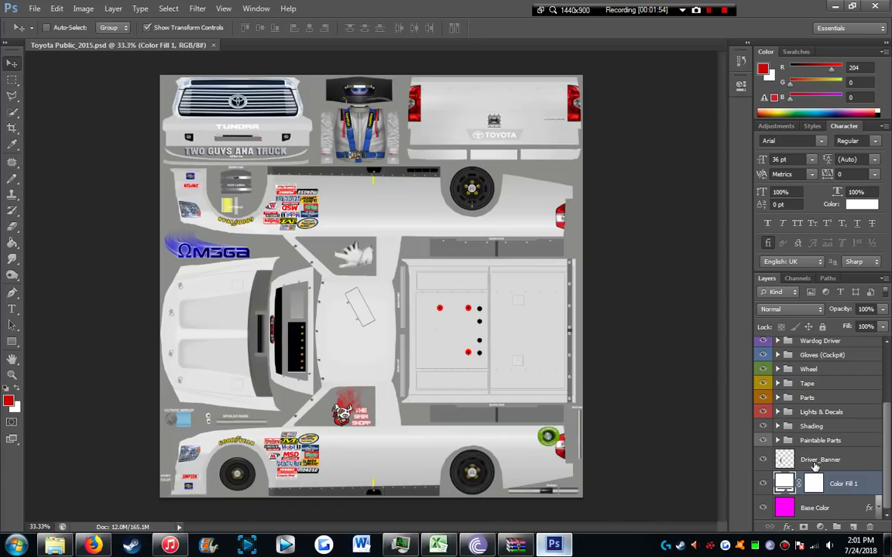
left_click(814, 464)
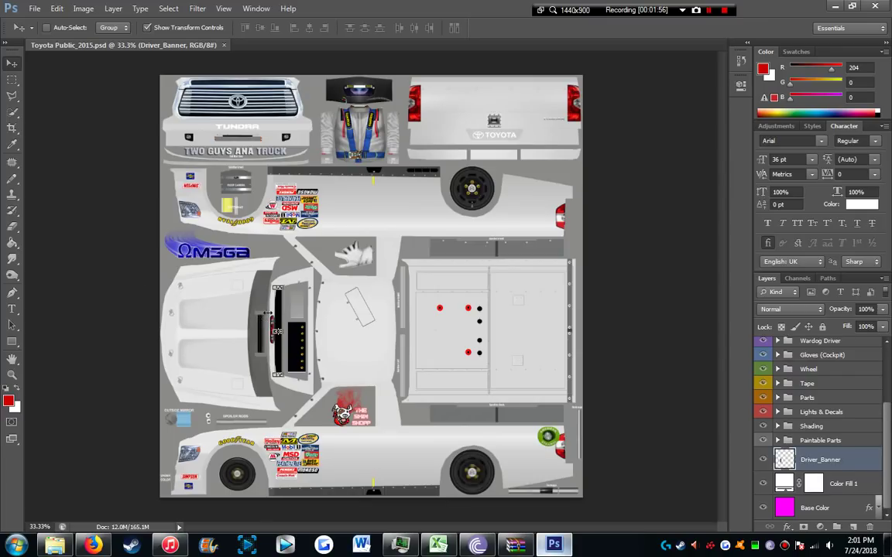
left_click_drag(267, 313, 424, 235)
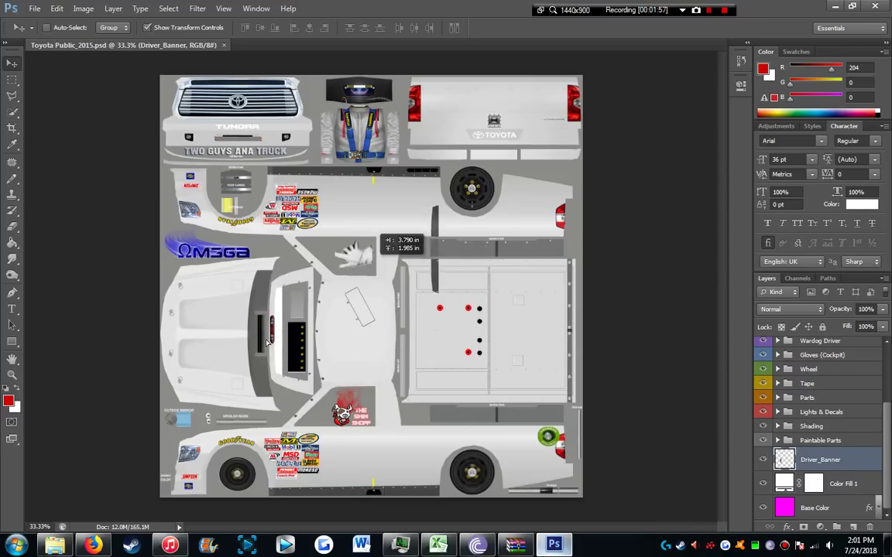
left_click_drag(267, 343, 304, 306)
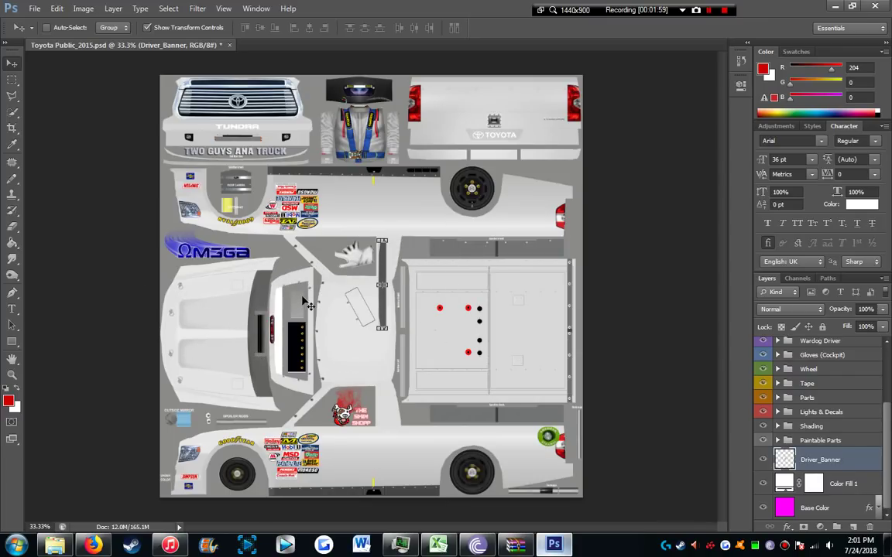
key("ctrl+z")
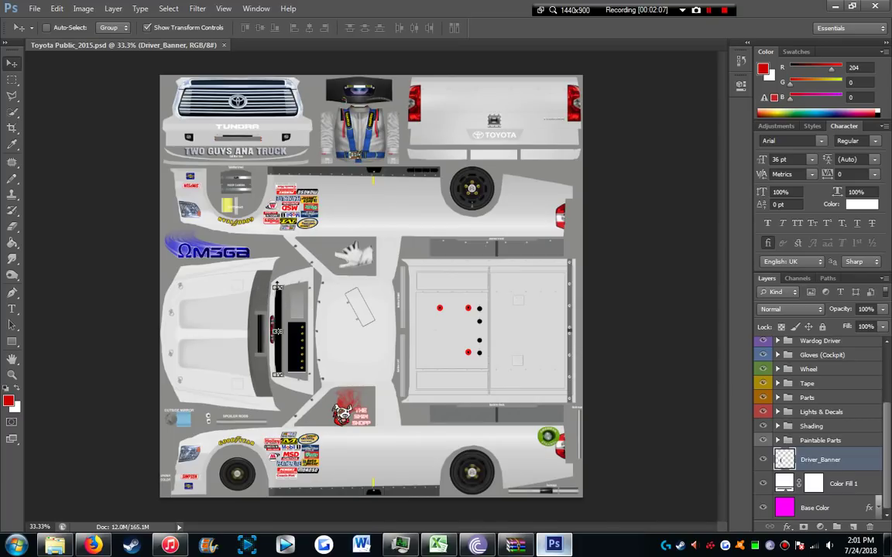
Rotate Driver_Banner with Free Transform, then undo and cancel the transform.
key("ctrl+t")
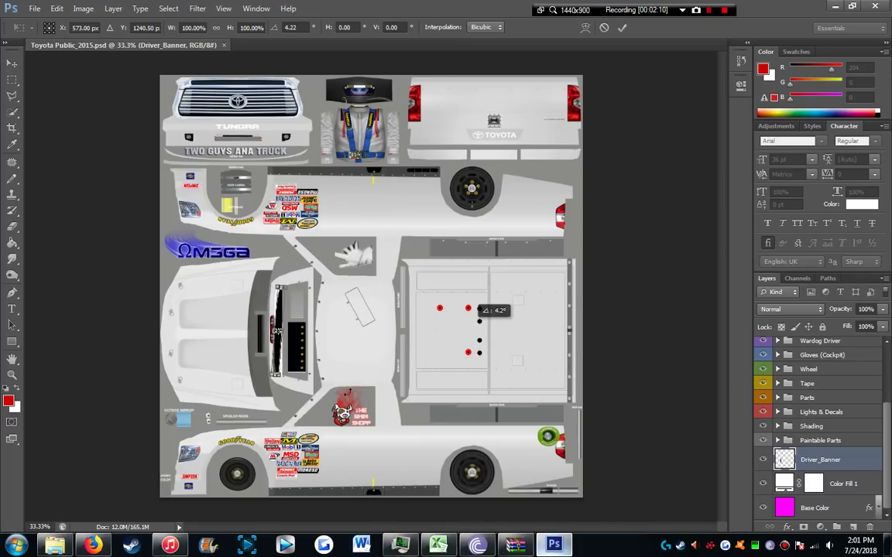
left_click_drag(278, 283, 337, 193)
key("ctrl+z")
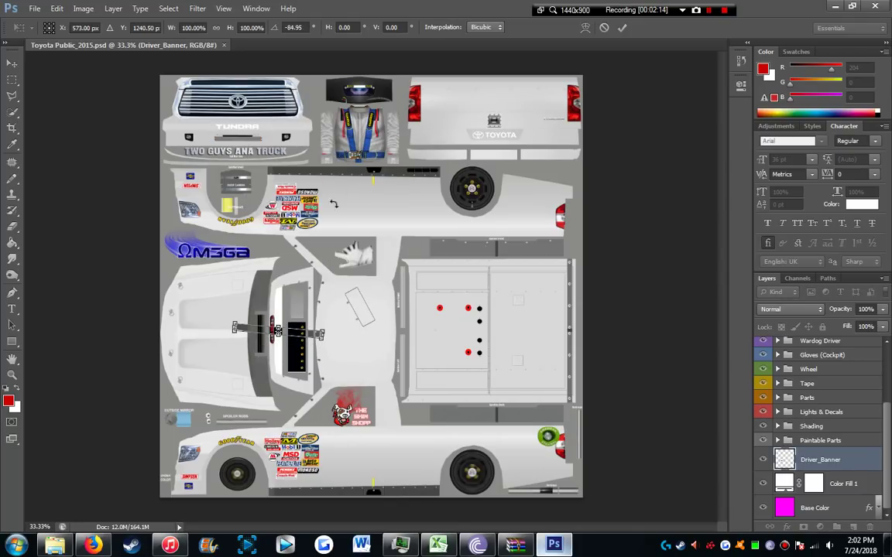
key("Escape")
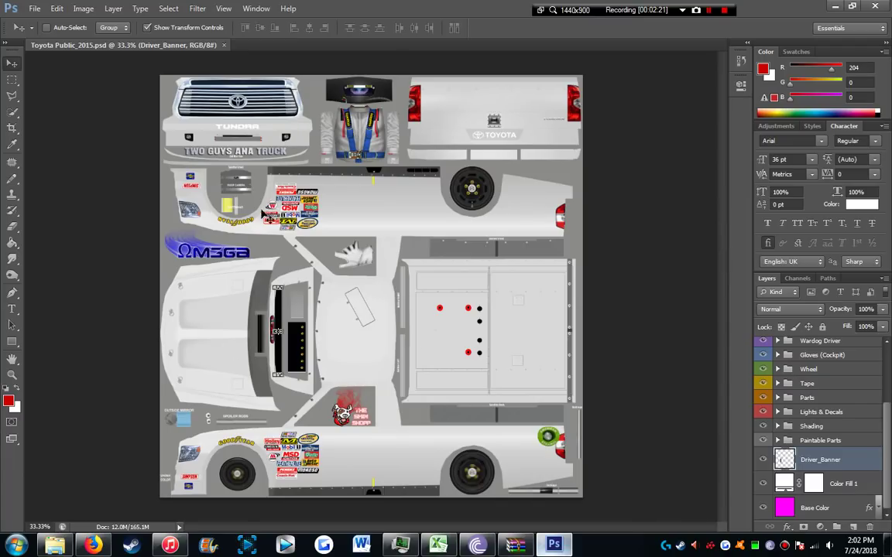
left_click(11, 80)
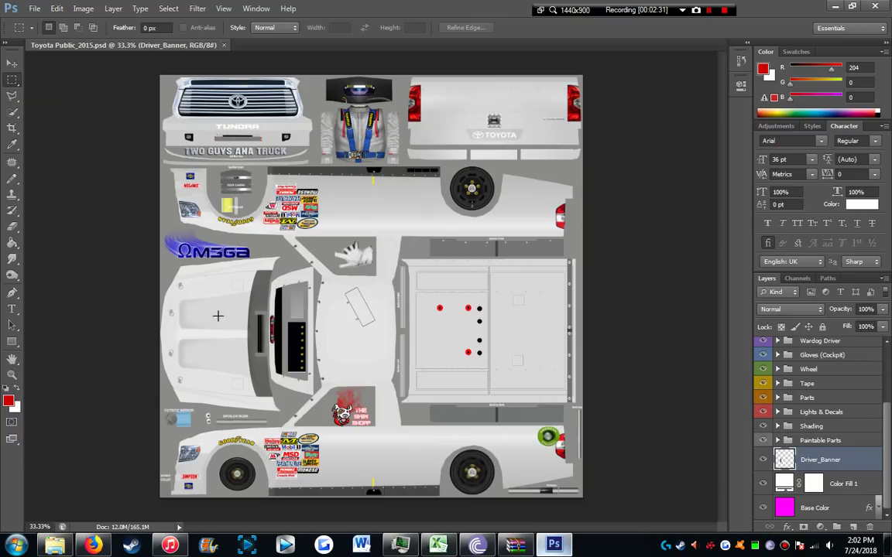
Marquee the hood area, move its pixels upward, then undo the move.
left_click_drag(207, 249, 318, 317)
left_click_drag(248, 279, 307, 295)
left_click(11, 63)
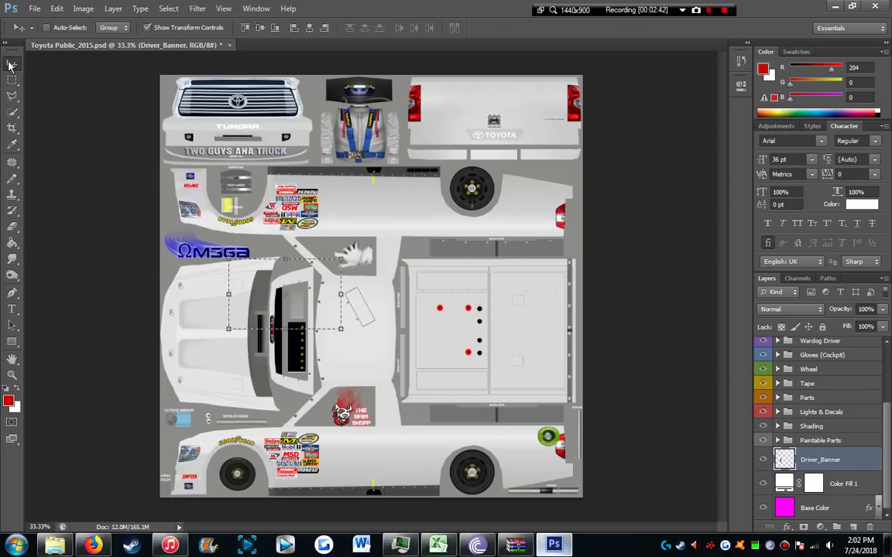
left_click_drag(252, 296, 256, 265)
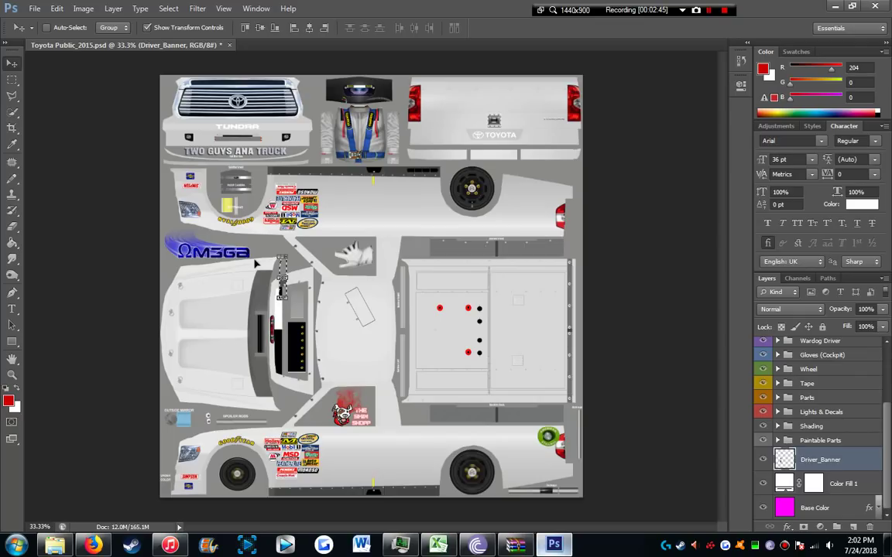
key("ctrl+z")
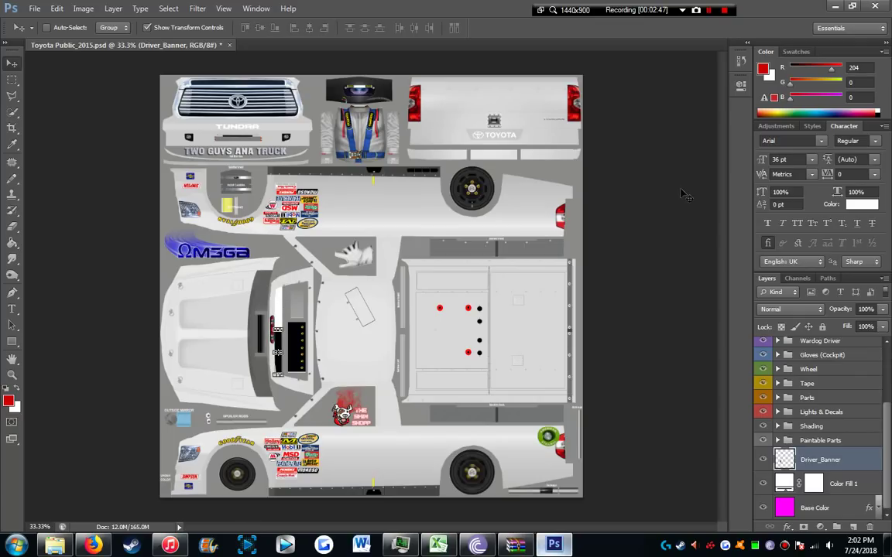
Revert the document to its Open state from the History panel.
left_click(741, 59)
left_click(676, 91)
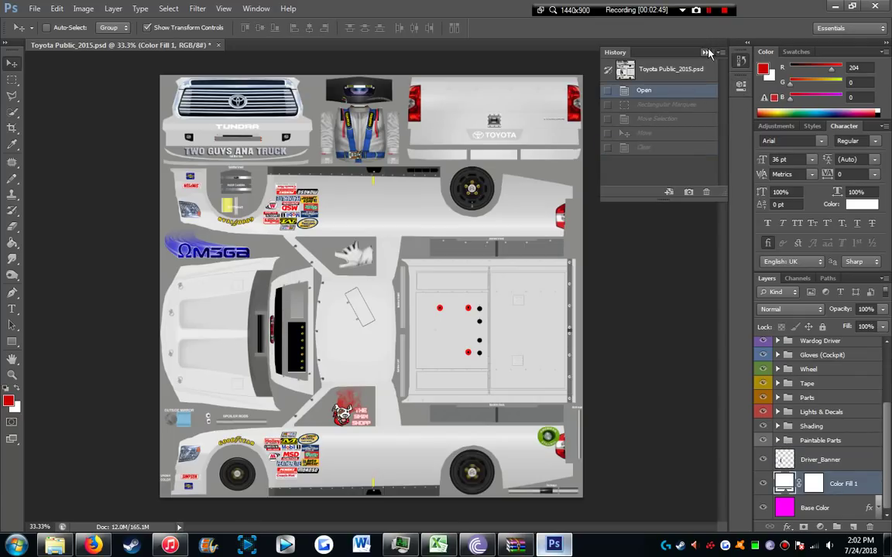
left_click(705, 51)
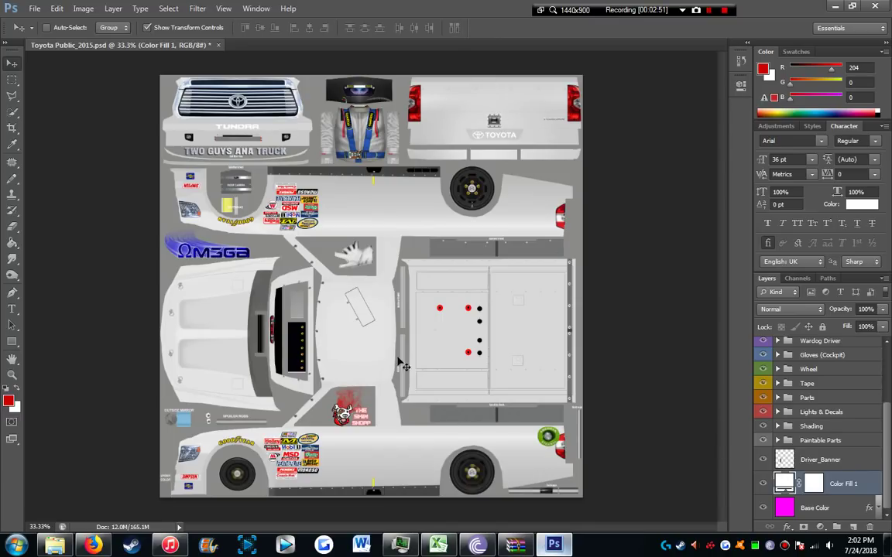
left_click(12, 79)
left_click_drag(206, 232, 334, 328)
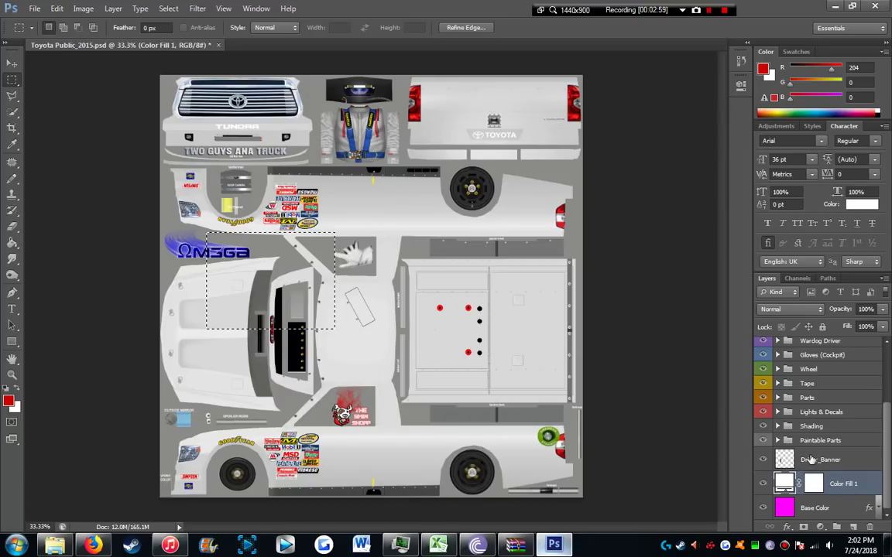
scroll(810, 460, "up", 3)
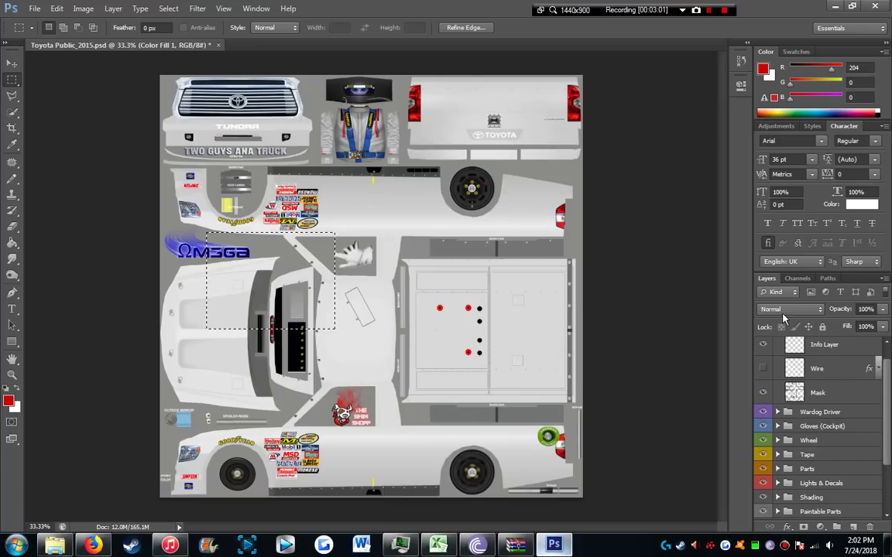
scroll(806, 387, "down", 1)
scroll(854, 391, "down", 3)
scroll(856, 371, "up", 4)
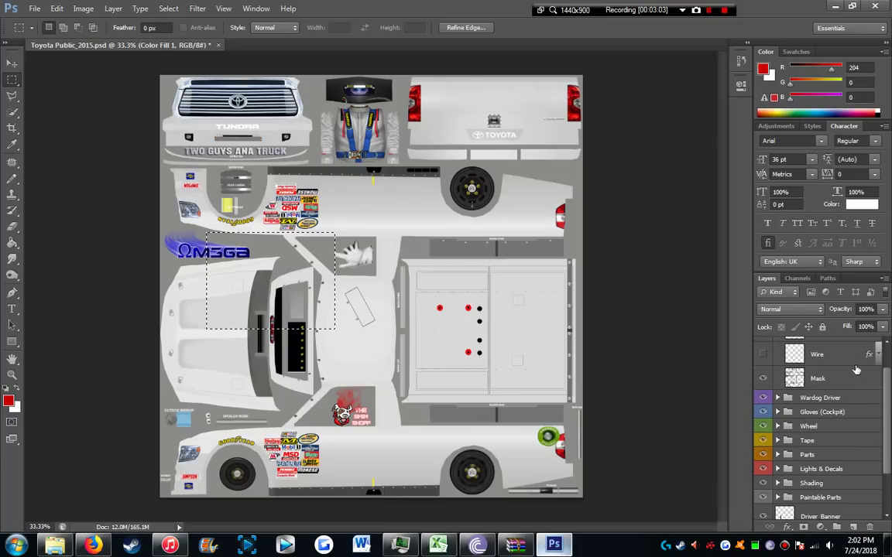
left_click(843, 378)
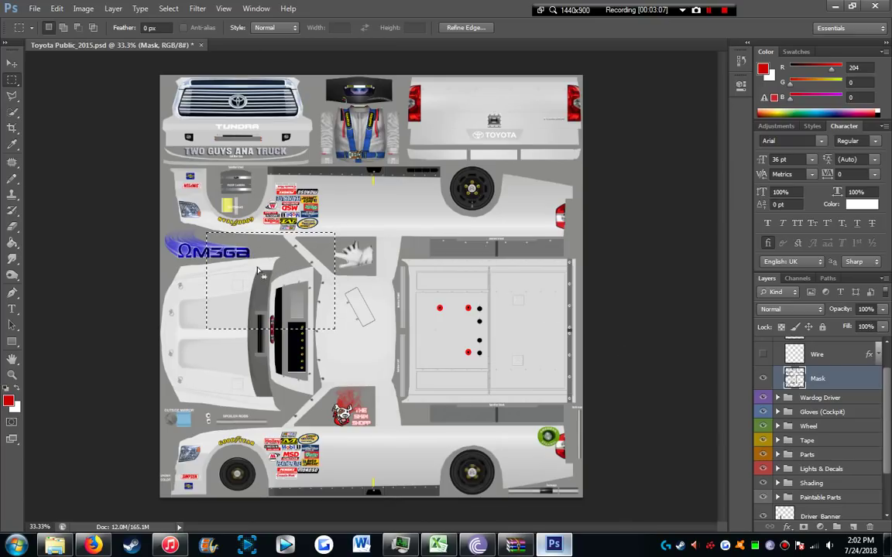
left_click_drag(272, 277, 247, 302)
key("v")
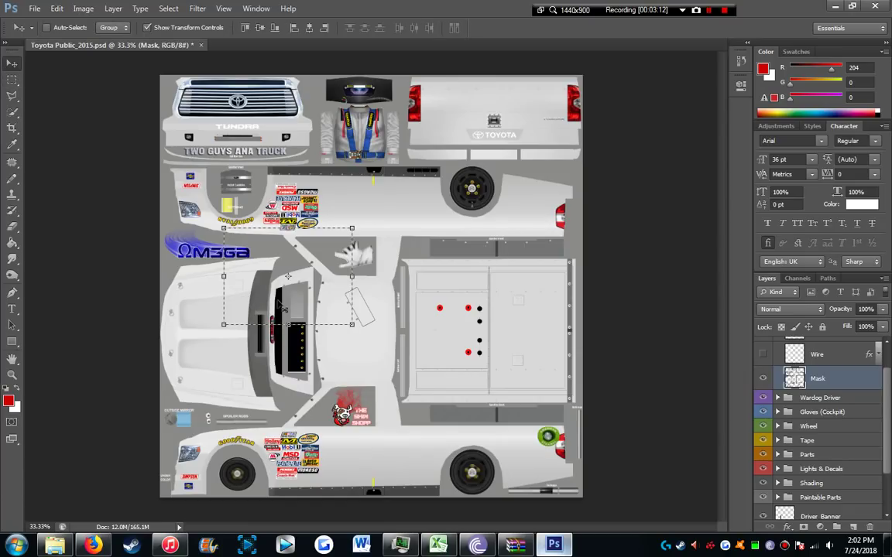
left_click_drag(343, 277, 386, 235)
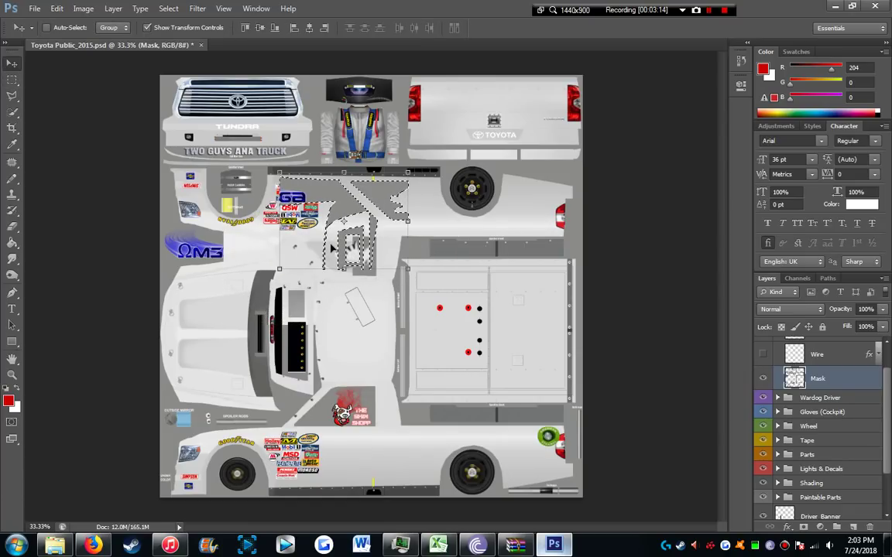
left_click_drag(331, 248, 315, 310)
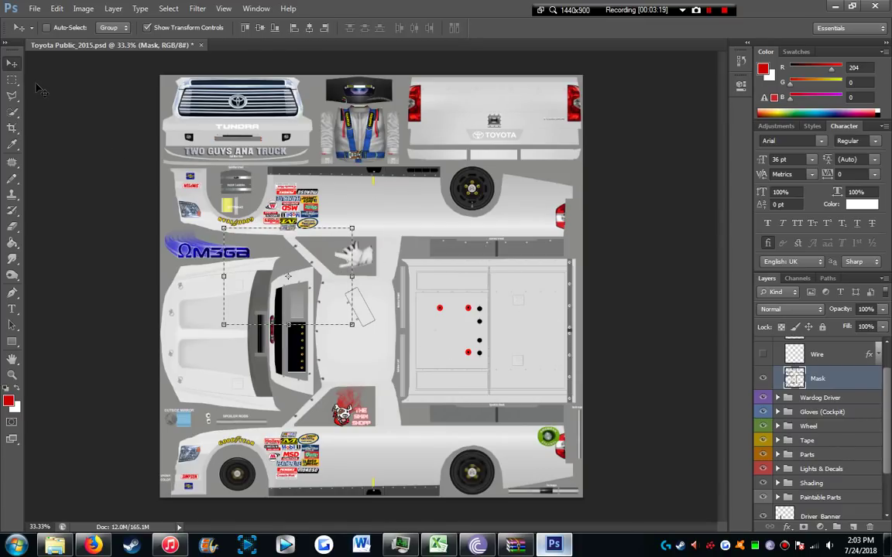
left_click(741, 60)
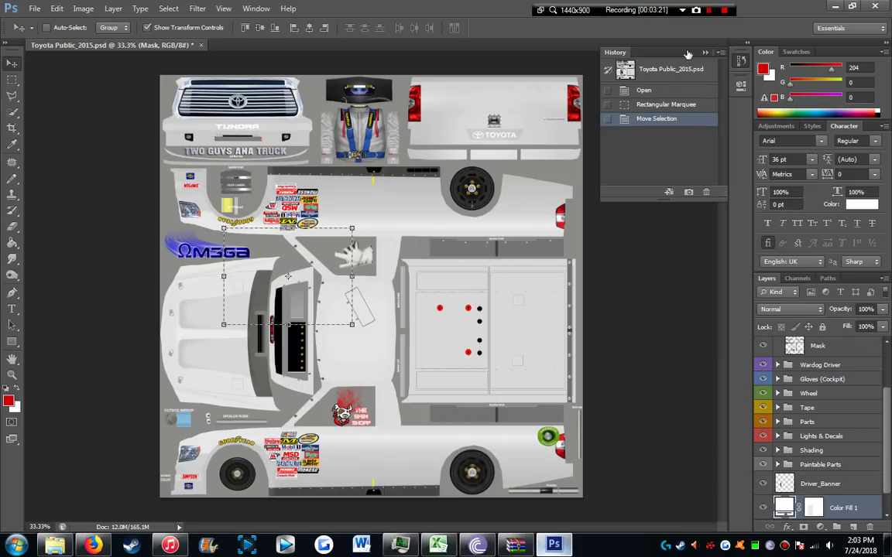
key("ctrl+d")
left_click(713, 58)
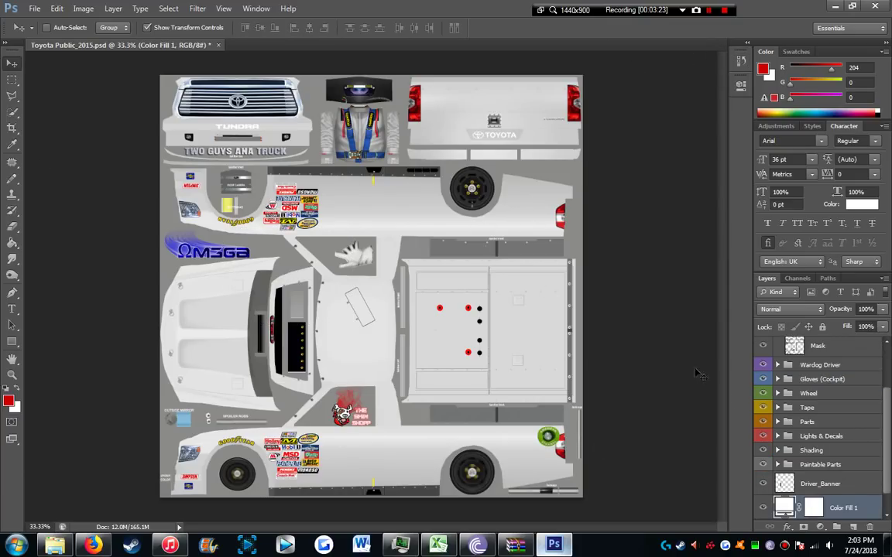
scroll(751, 439, "down", 1)
left_click(11, 94)
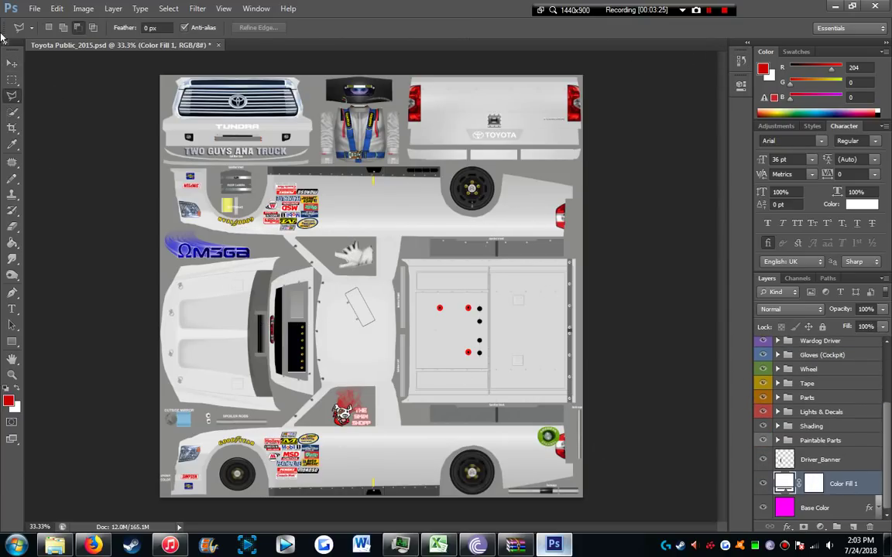
Draw a trial elliptical selection, deselect it on the rectangular marquee, then choose the Lasso Tool.
left_click(12, 79)
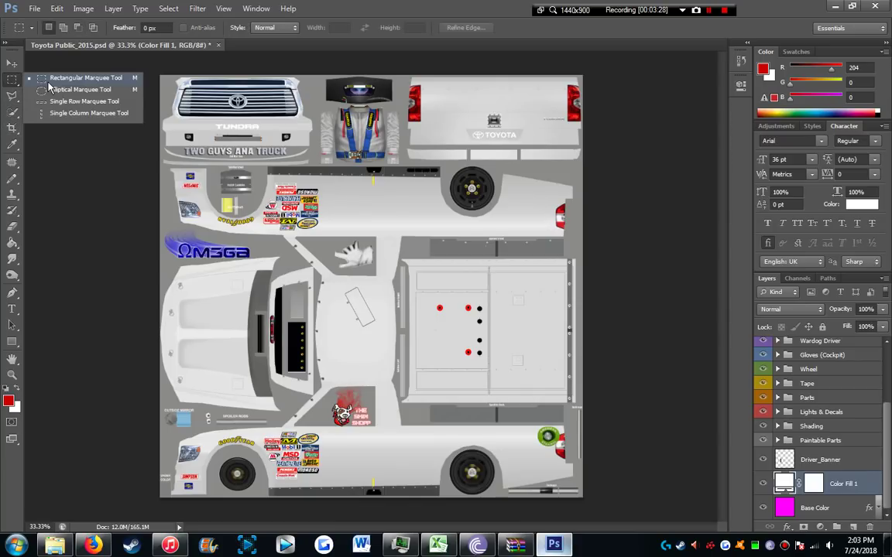
left_click(61, 91)
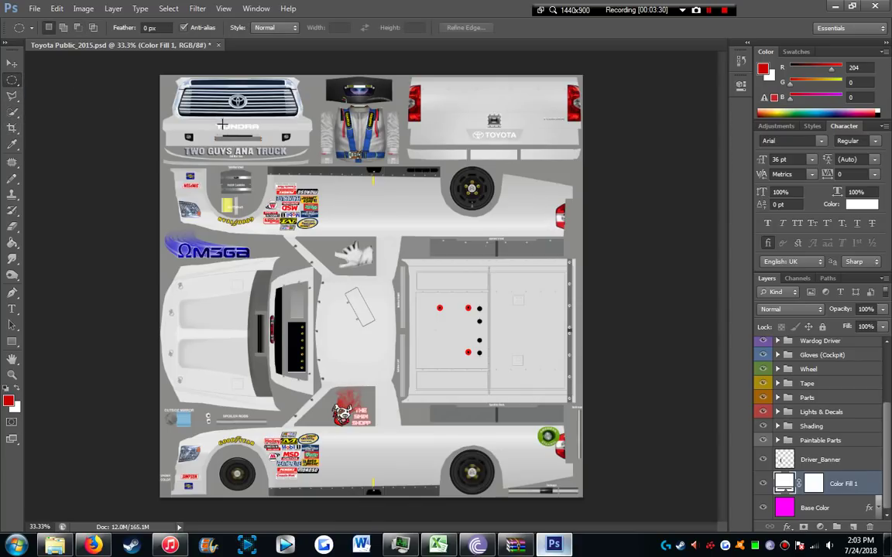
left_click_drag(230, 131, 433, 246)
right_click(11, 81)
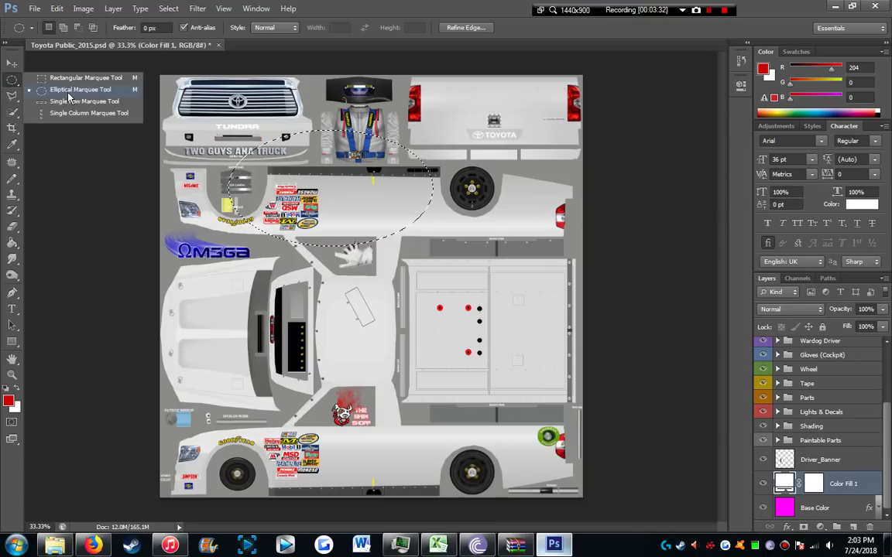
left_click(97, 79)
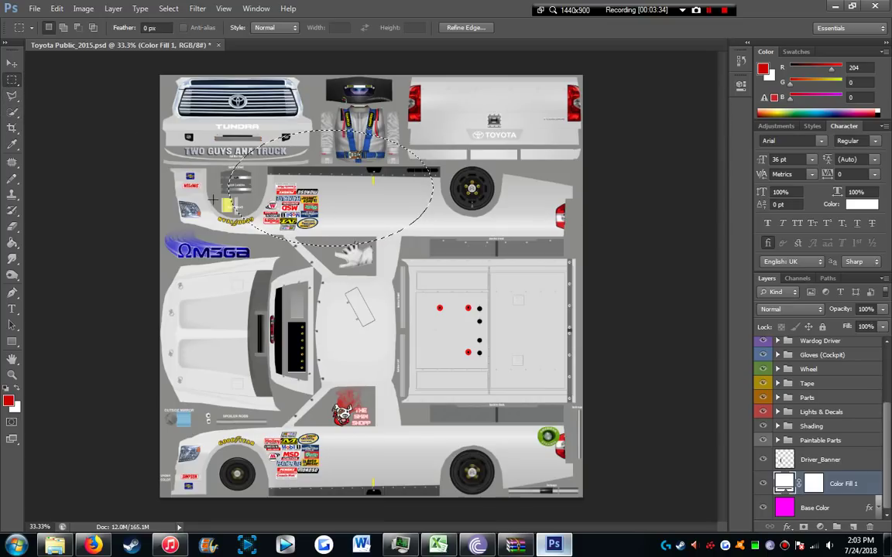
left_click(304, 168)
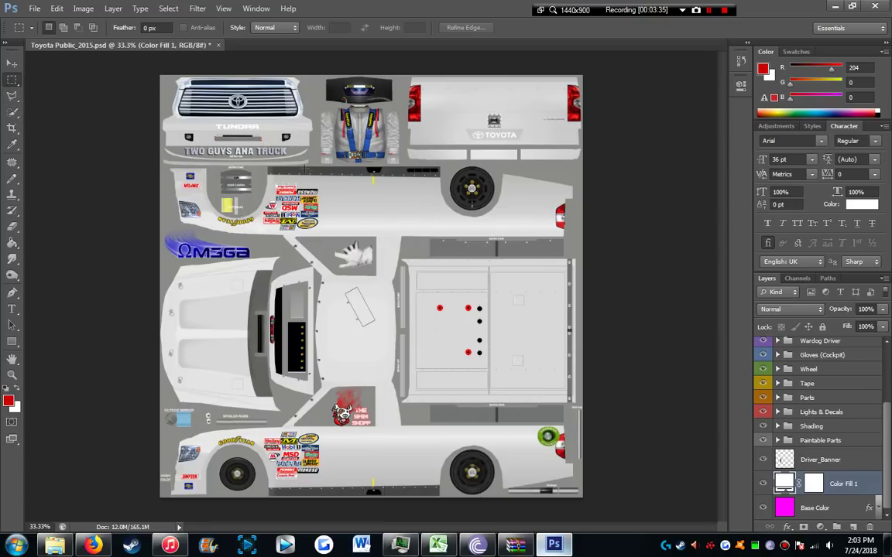
right_click(11, 96)
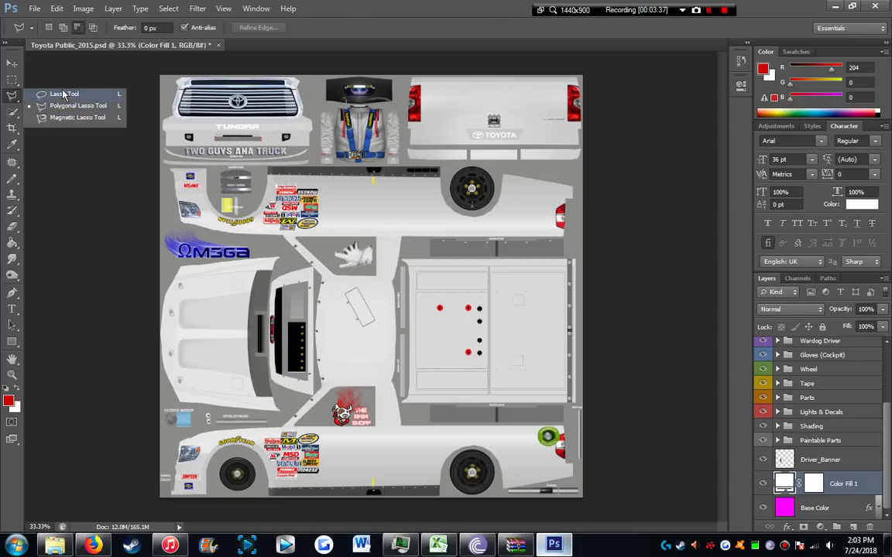
left_click(68, 96)
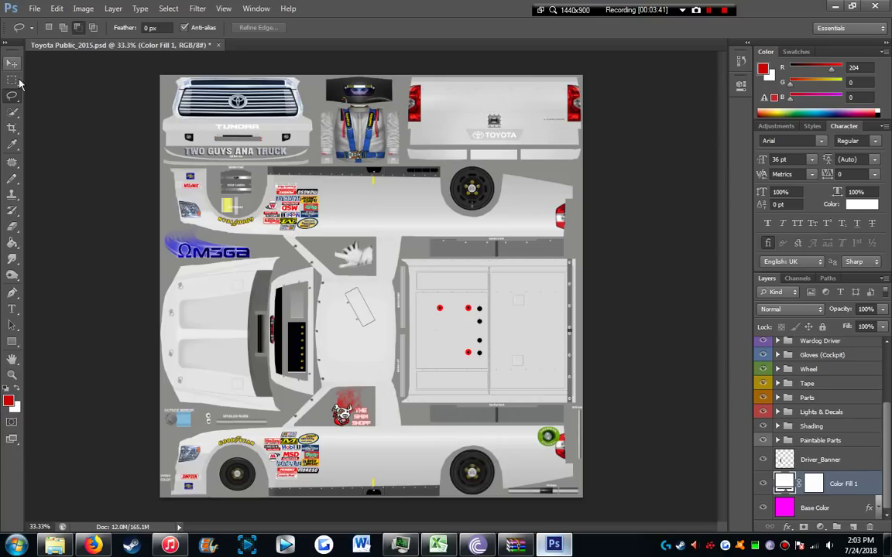
mouse_move(301, 293)
left_mouse_down()
mouse_move(333, 245)
mouse_move(345, 180)
mouse_move(383, 274)
mouse_move(361, 314)
mouse_move(424, 332)
mouse_move(426, 258)
mouse_move(509, 268)
mouse_move(470, 342)
mouse_move(527, 322)
mouse_move(570, 397)
mouse_move(488, 427)
mouse_move(488, 377)
mouse_move(425, 422)
mouse_move(349, 353)
mouse_move(285, 395)
mouse_move(292, 345)
mouse_move(282, 326)
mouse_move(218, 309)
mouse_move(250, 286)
mouse_move(216, 238)
mouse_move(265, 261)
left_mouse_up()
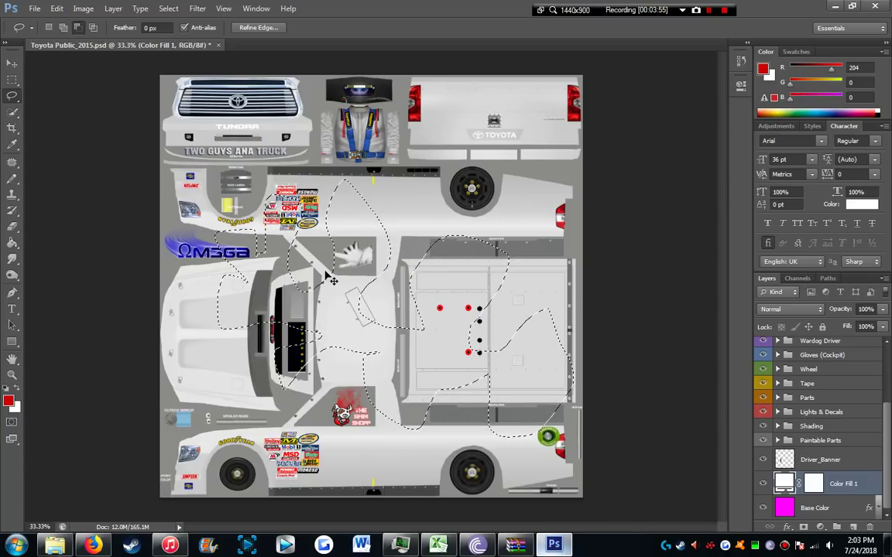
key("ctrl+d")
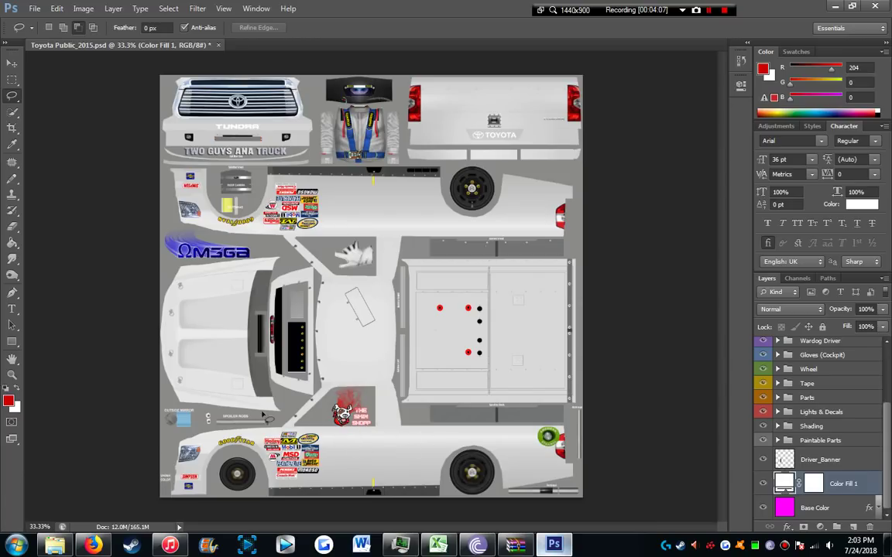
right_click(20, 94)
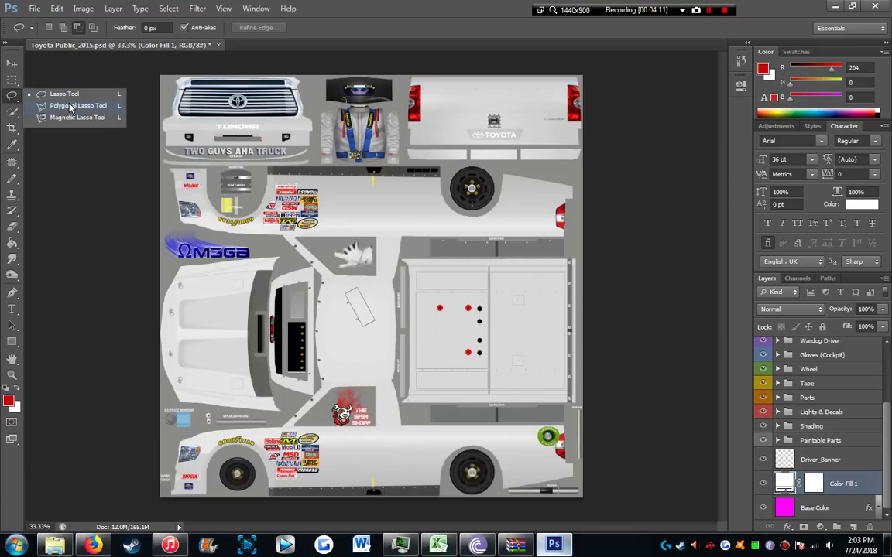
Make a rough Polygonal Lasso outline of the hood, then discard it.
left_click(71, 106)
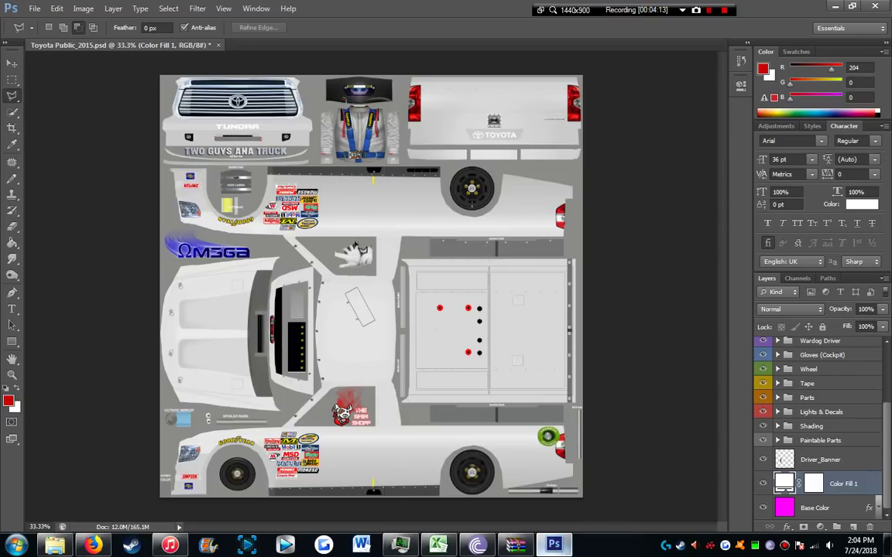
scroll(205, 340, "up", 5)
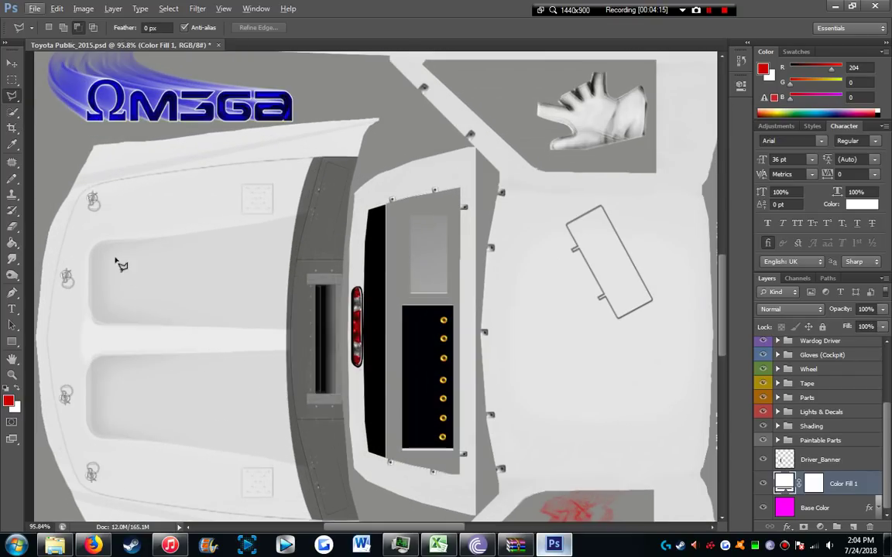
left_click(154, 269)
left_click(230, 266)
left_click(234, 338)
left_click(214, 365)
left_click(90, 331)
left_click(180, 300)
left_click(110, 398)
left_click(289, 416)
left_click(236, 328)
left_click(367, 274)
left_click(130, 412)
left_click(196, 385)
left_click(292, 322)
left_click(234, 326)
left_click(218, 363)
left_click(244, 370)
double_click(255, 398)
key("ctrl+d")
Zoom in and trace the hood's top edge, corners and left side, closing the outline.
scroll(91, 181, "up", 2)
scroll(92, 181, "up", 3)
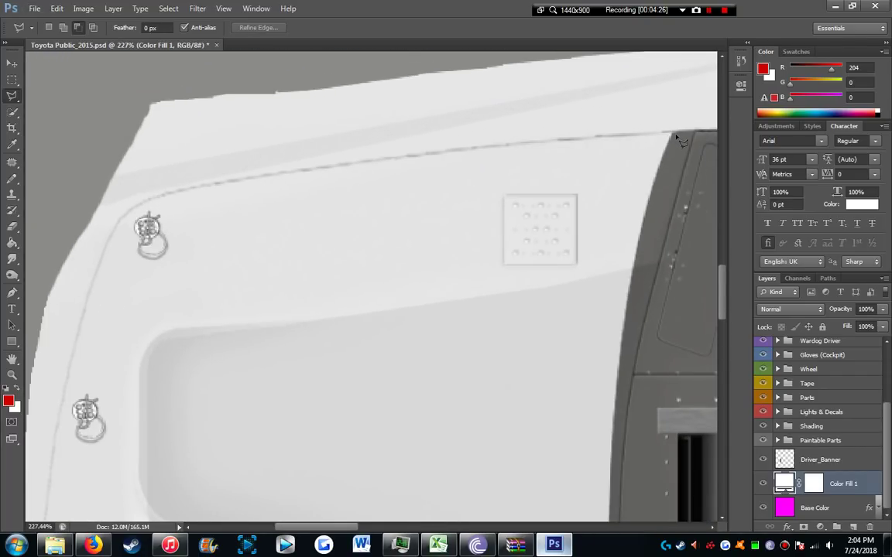
left_click(673, 133)
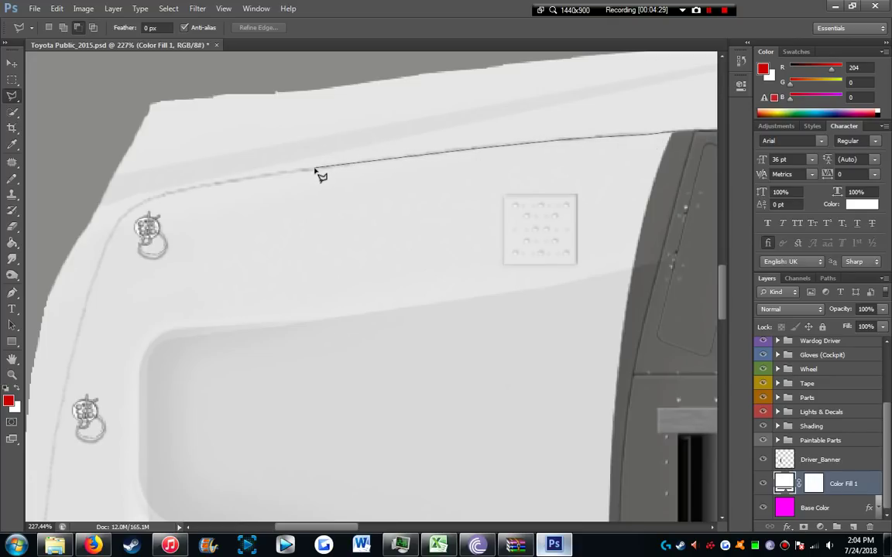
left_click(188, 188)
left_click(152, 198)
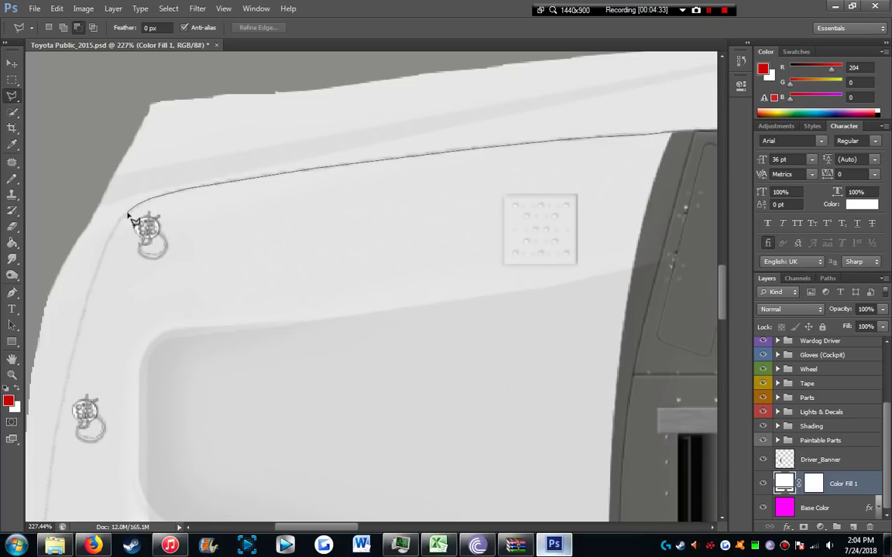
left_click(126, 213)
left_click(94, 278)
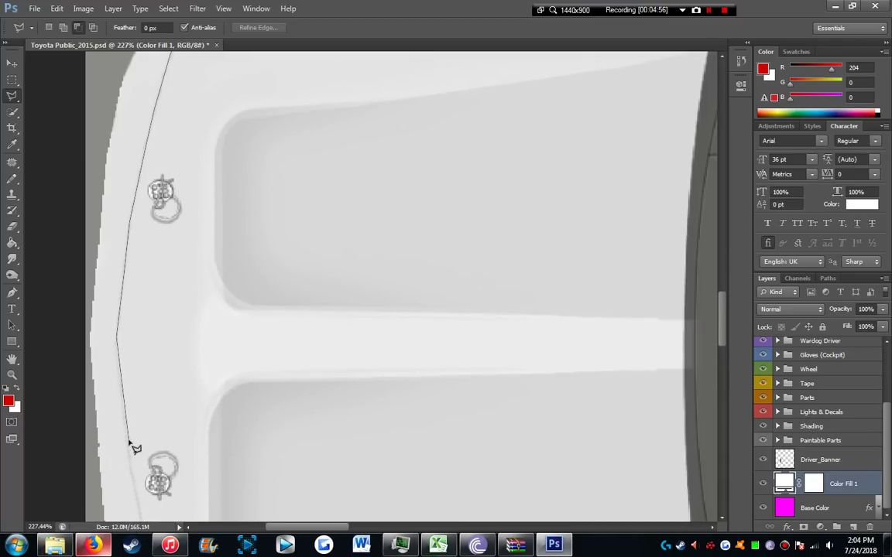
scroll(133, 447, "down", 5)
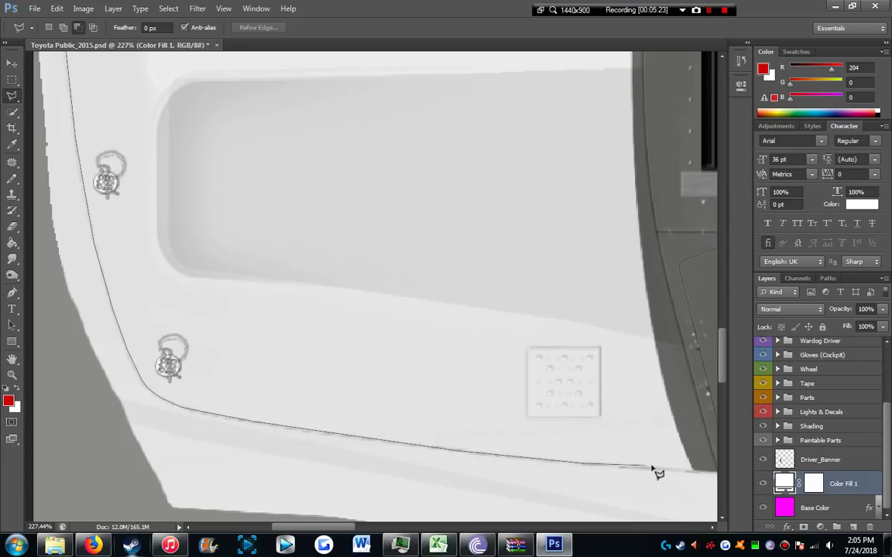
scroll(675, 472, "right", 3)
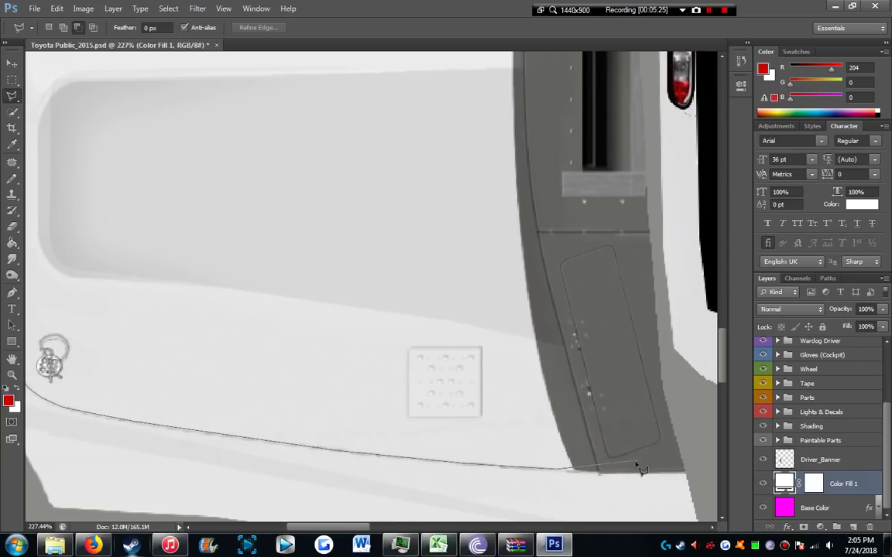
scroll(635, 480, "up", 5)
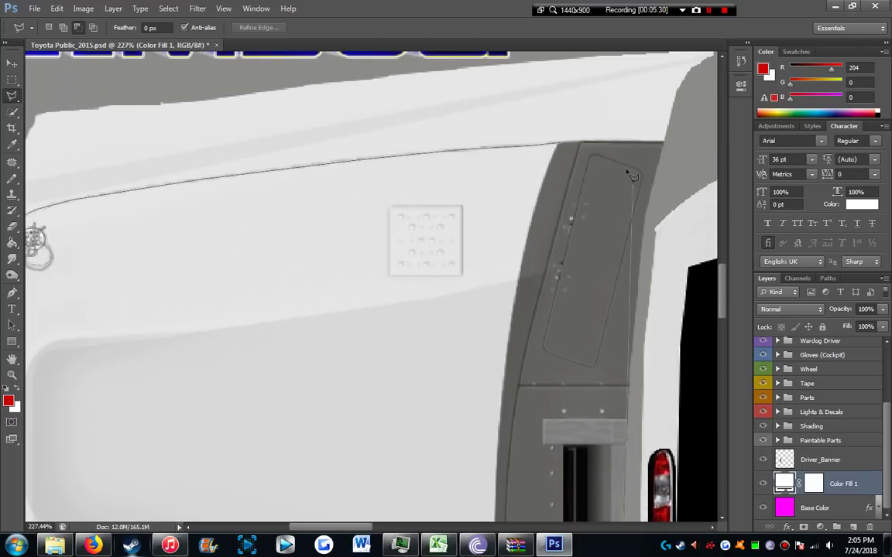
left_click(567, 149)
scroll(492, 248, "down", 5)
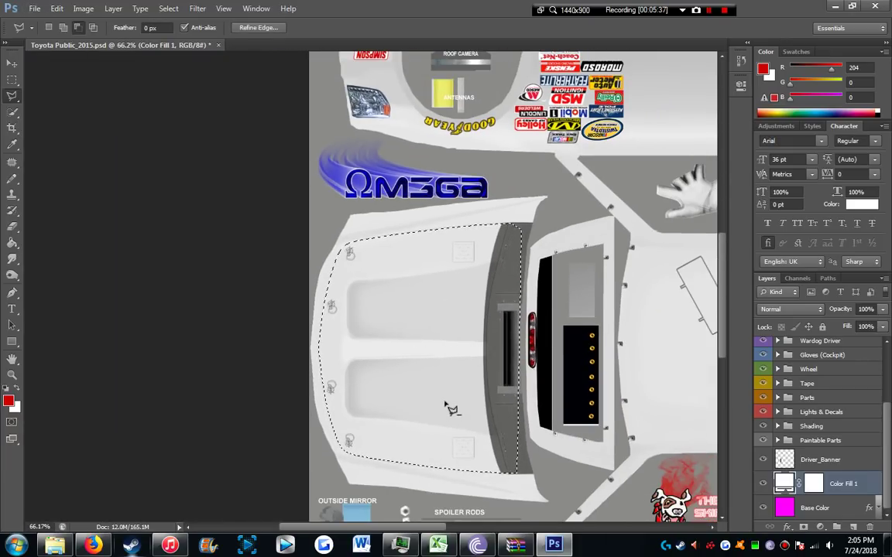
Make Base Color active and copy the hood selection onto Layer 1 with Layer Via Copy.
scroll(480, 364, "down", 2)
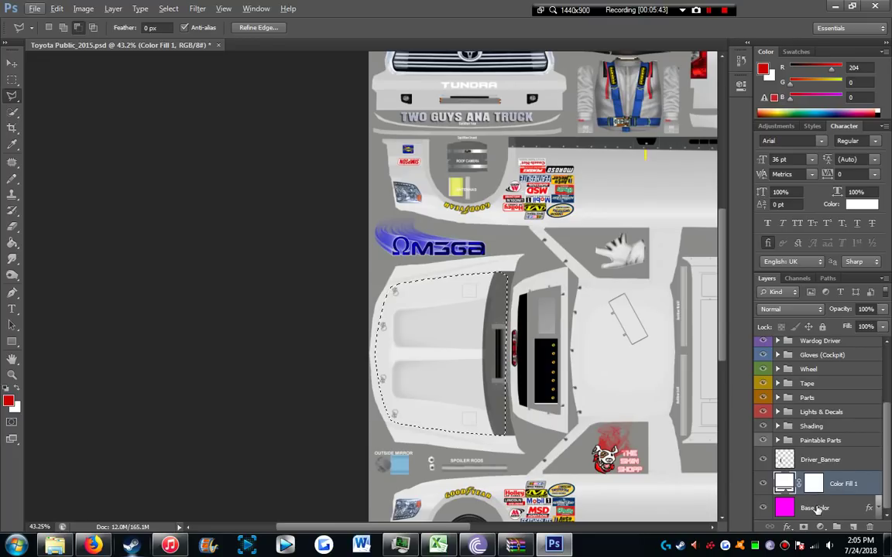
left_click(814, 508)
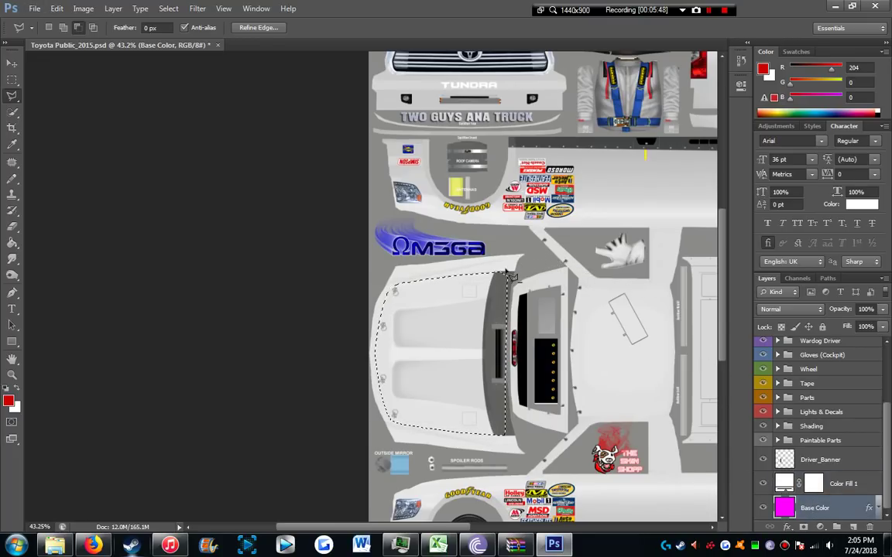
right_click(574, 302)
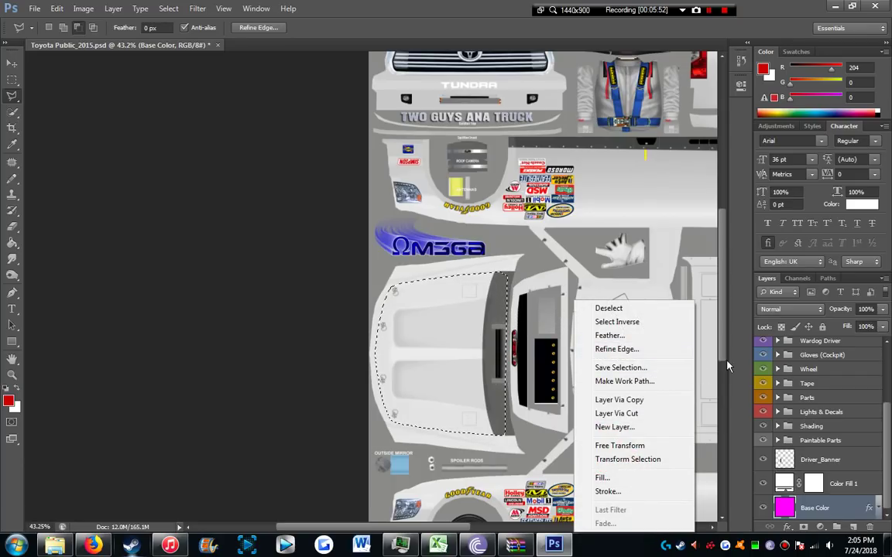
left_click(615, 400)
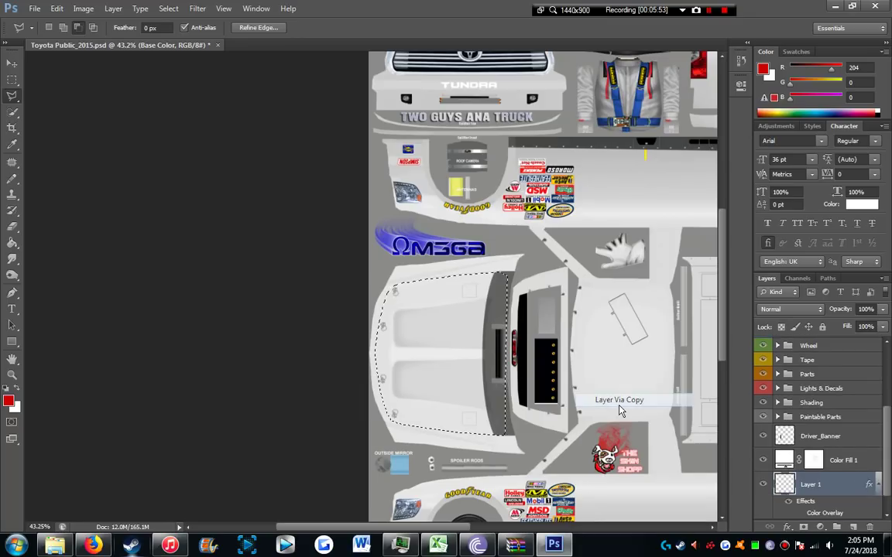
Drag Layer 1 above Color Fill 1 in the Layers panel.
left_click(12, 63)
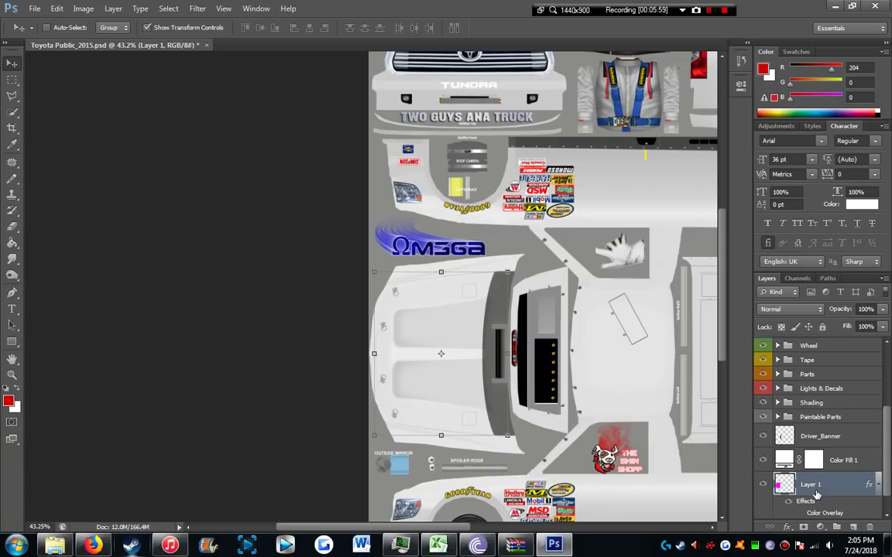
left_click_drag(815, 488, 823, 460)
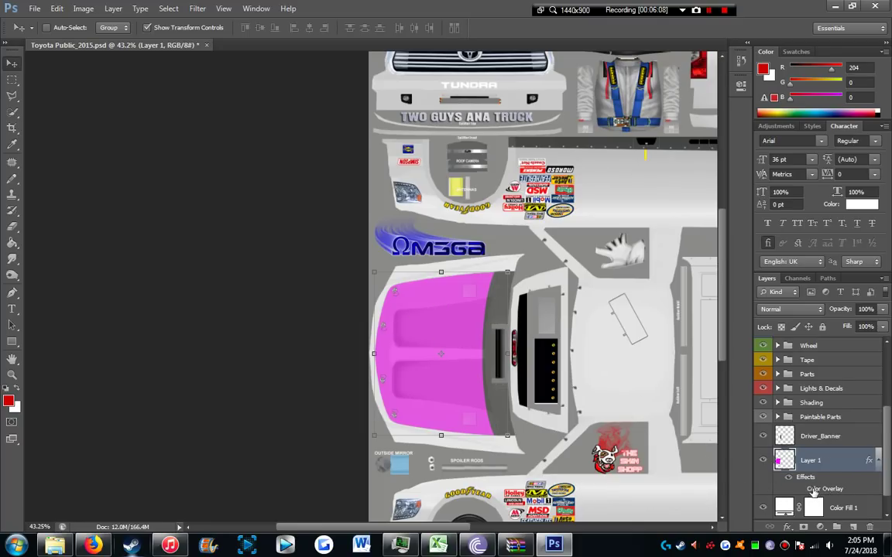
Set Layer 1's Color Overlay to black and hide the Shading layer.
double_click(812, 491)
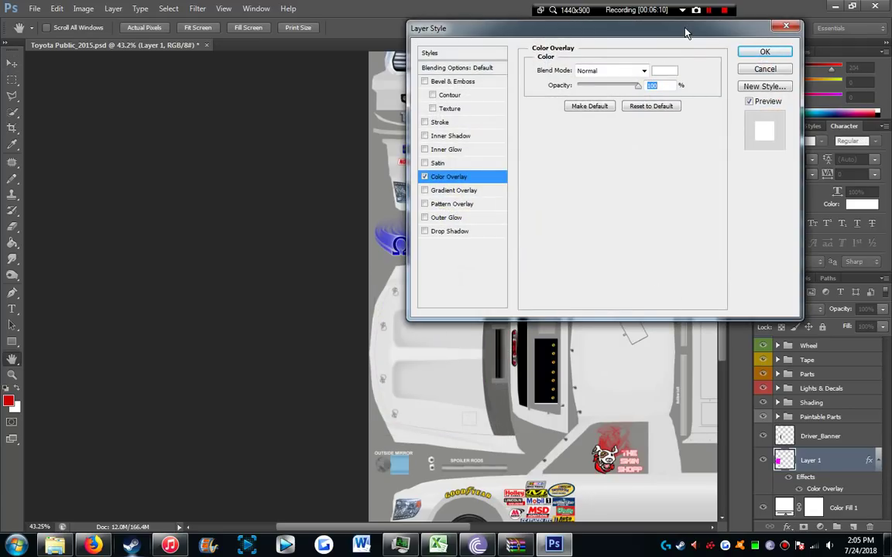
left_click(670, 70)
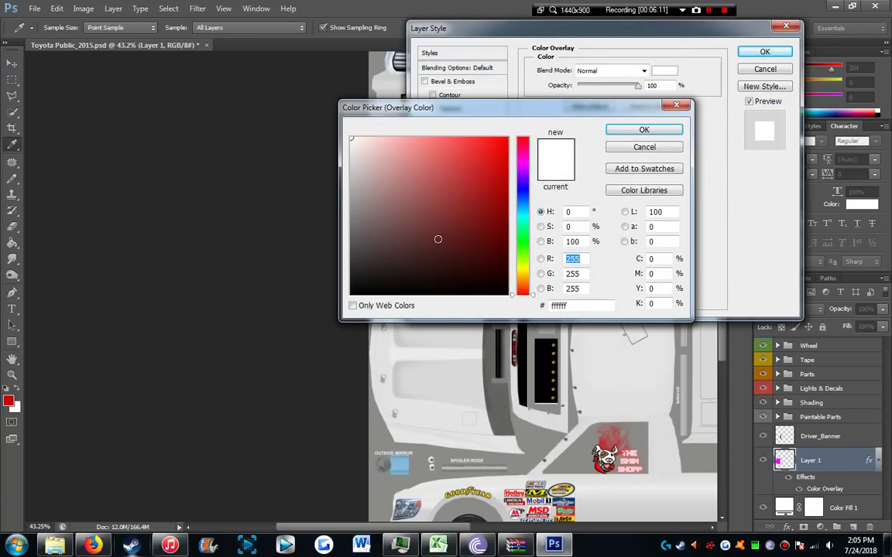
left_click(504, 293)
left_click(643, 129)
key("Return")
left_click(764, 404)
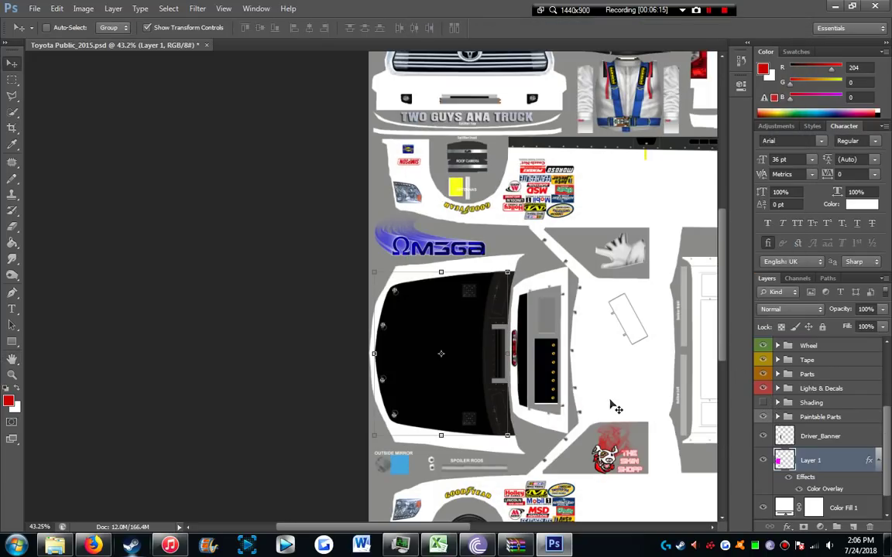
scroll(567, 360, "down", 2)
scroll(205, 243, "up", 8)
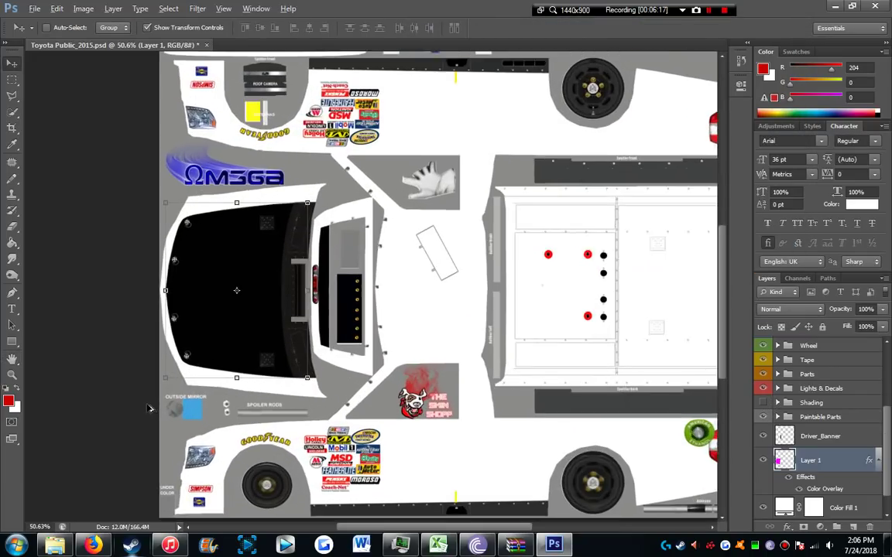
scroll(205, 243, "down", 1)
scroll(213, 224, "up", 2)
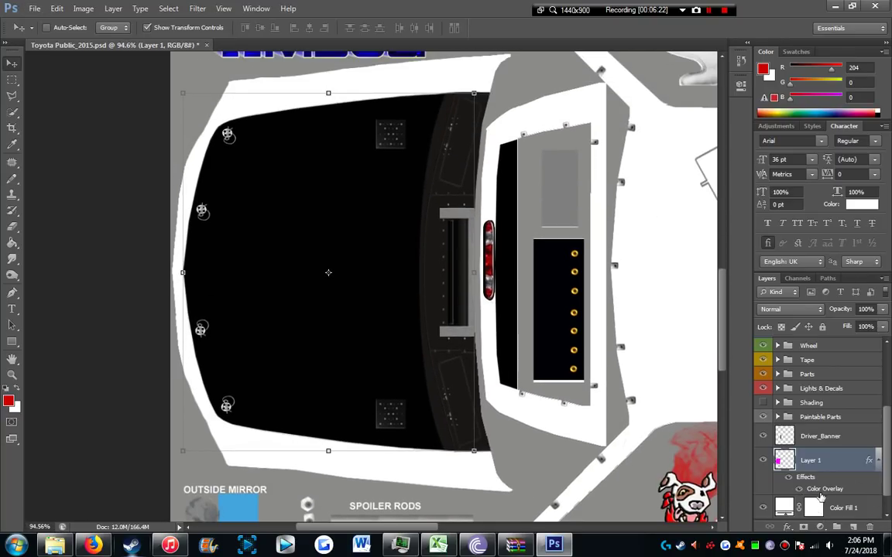
Change Layer 1's overlay colour to red (255), then try yellow and cyan before settling on orange.
double_click(823, 489)
left_click(664, 70)
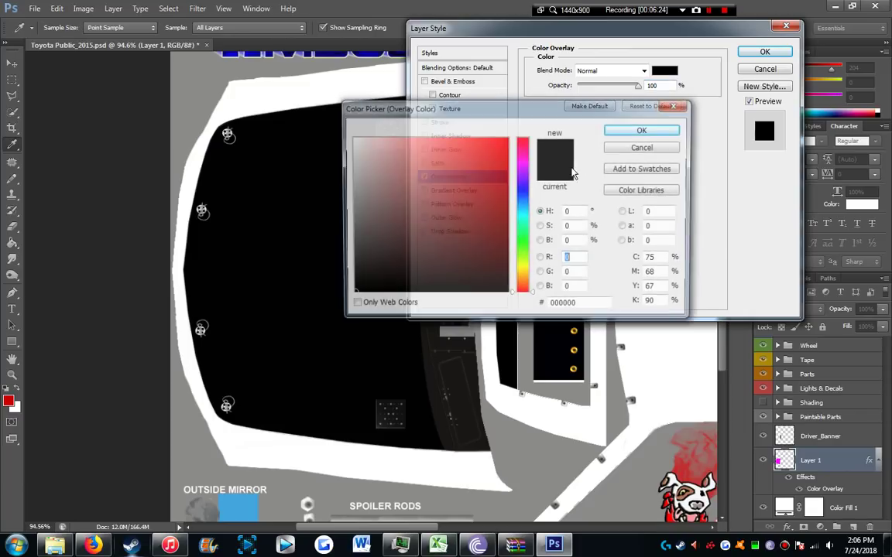
type("255")
key("Return")
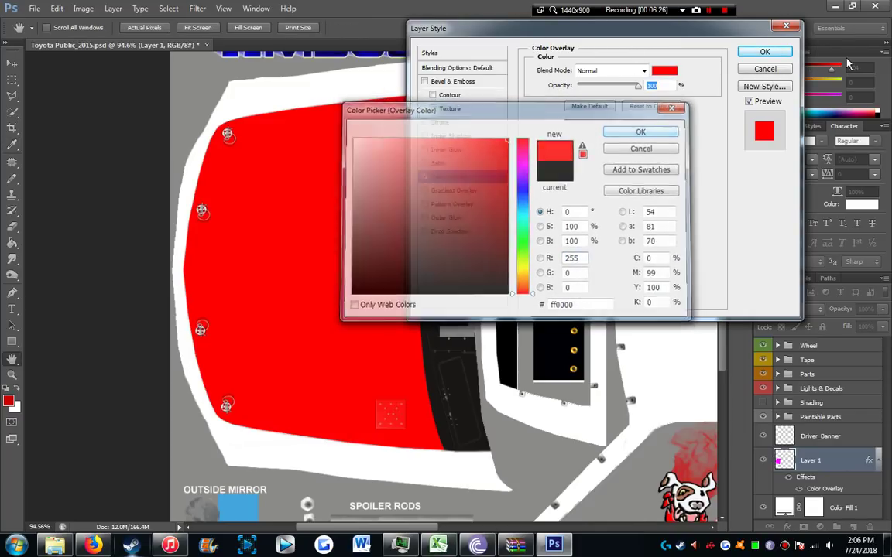
left_click(656, 72)
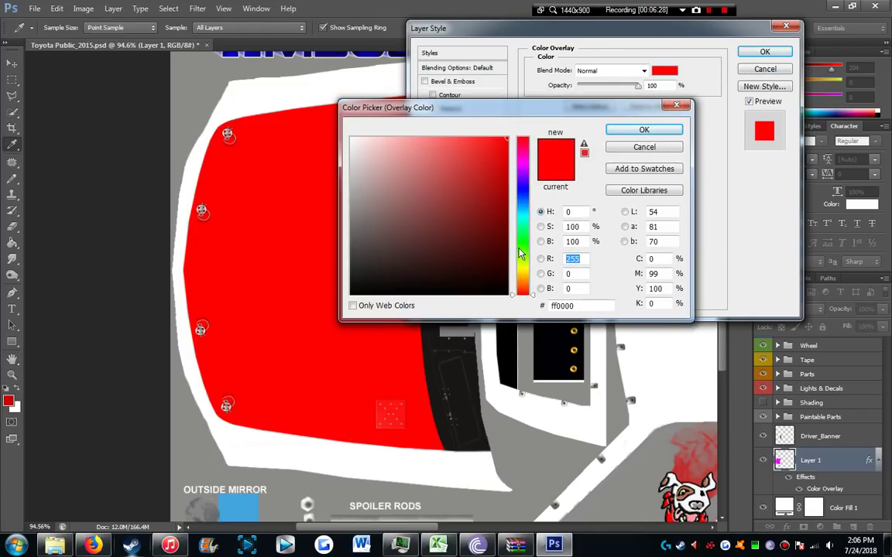
left_click(524, 270)
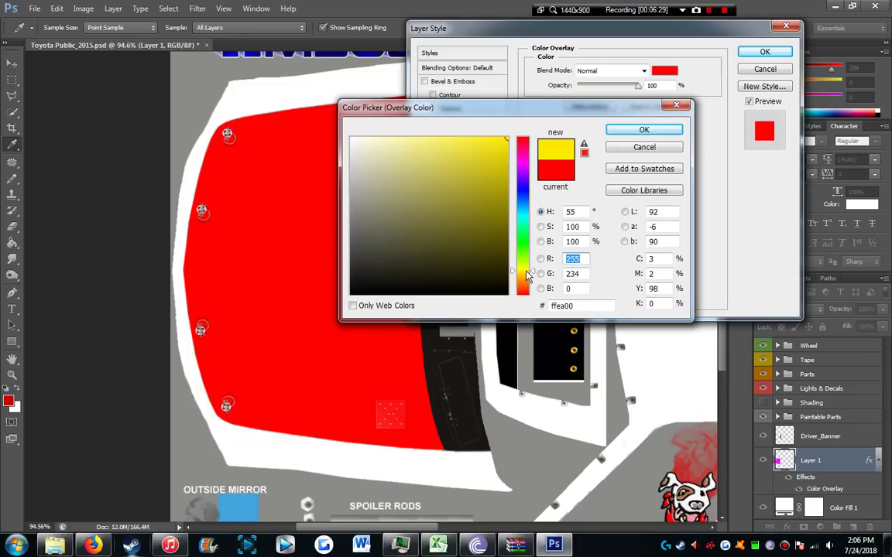
left_click(507, 245)
left_click(507, 188)
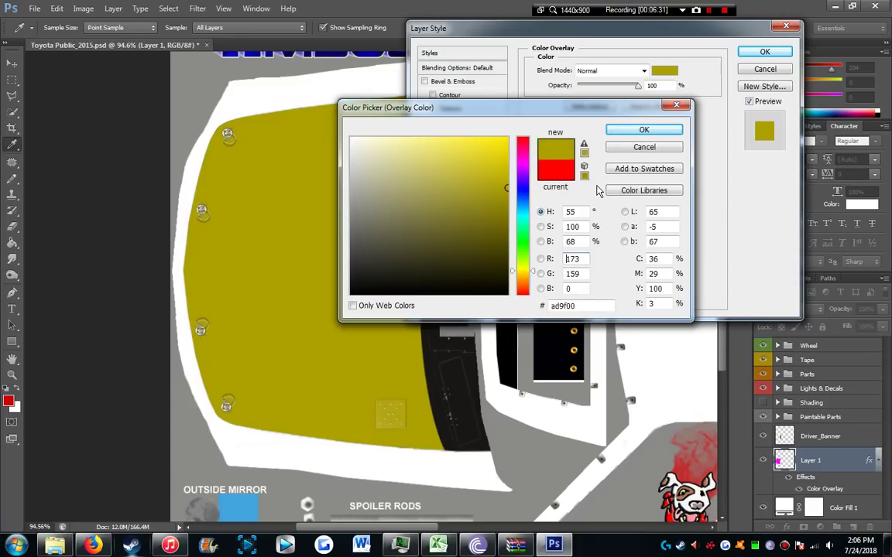
left_click(507, 138)
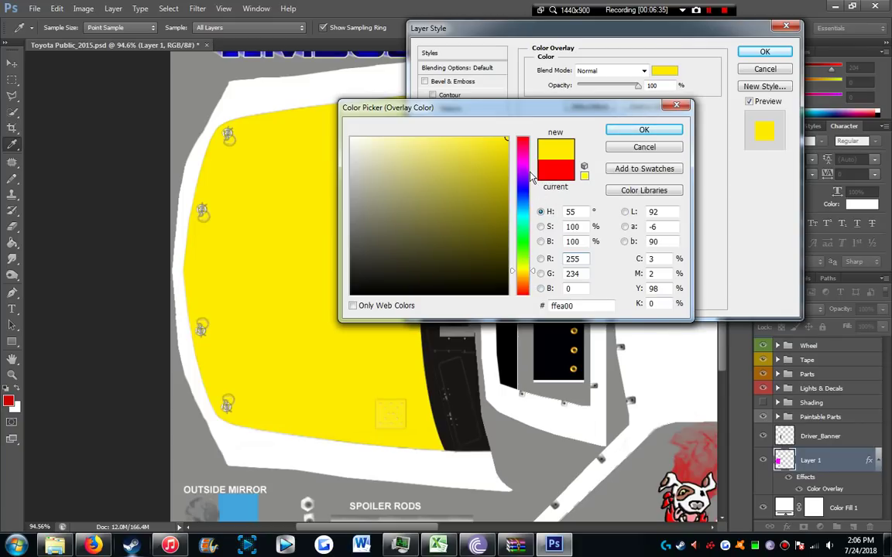
left_click(524, 217)
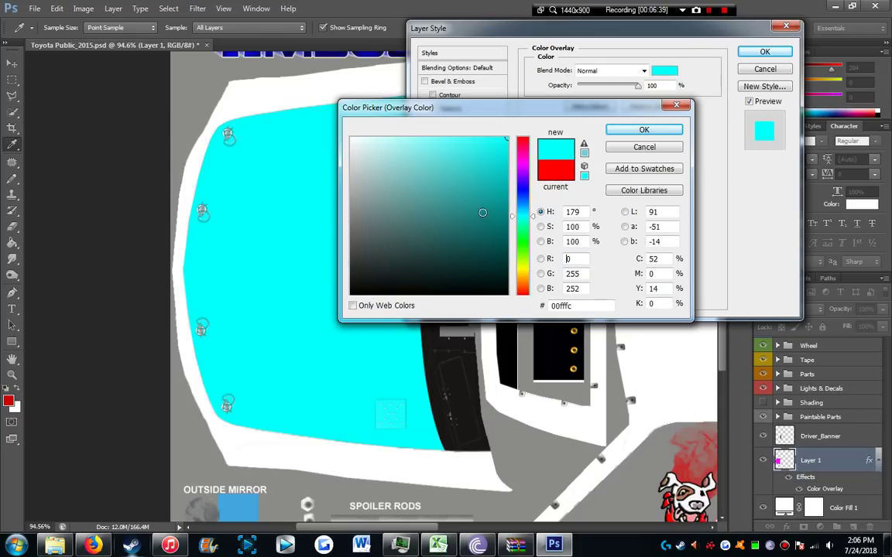
left_click(520, 278)
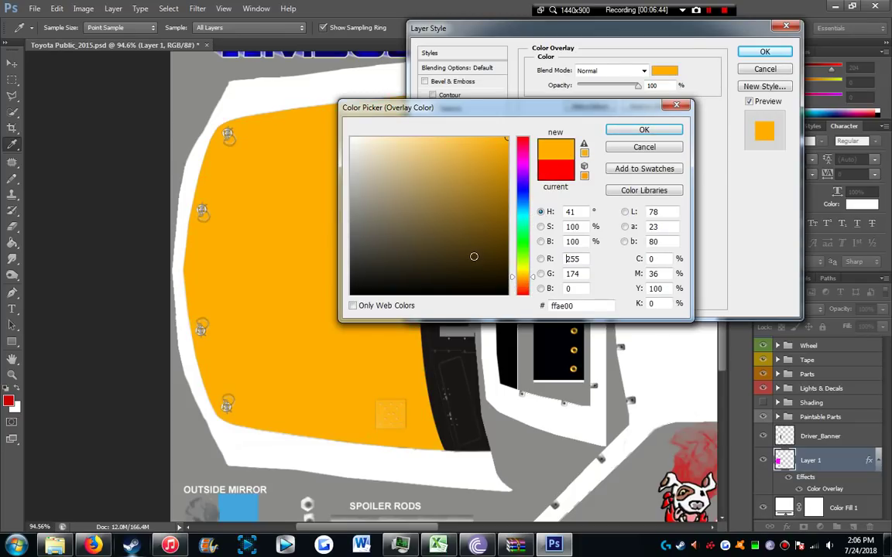
left_click(643, 130)
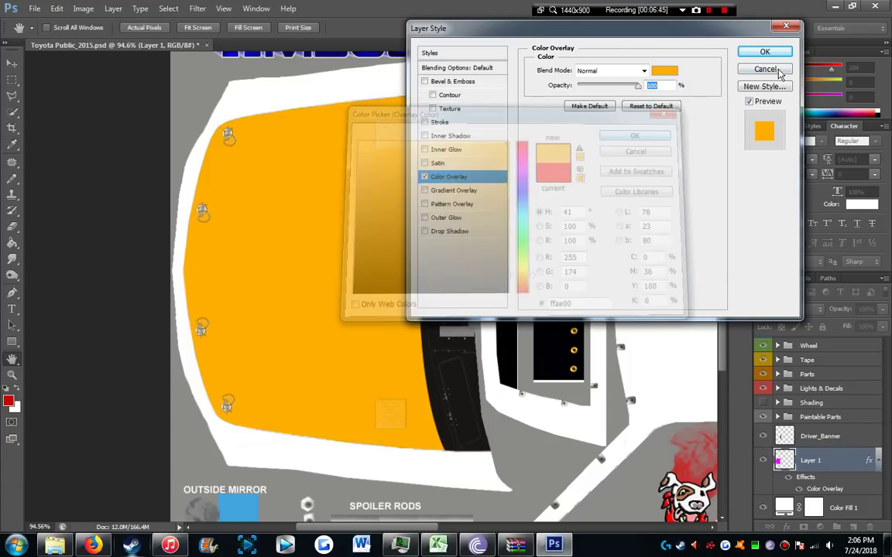
left_click(762, 71)
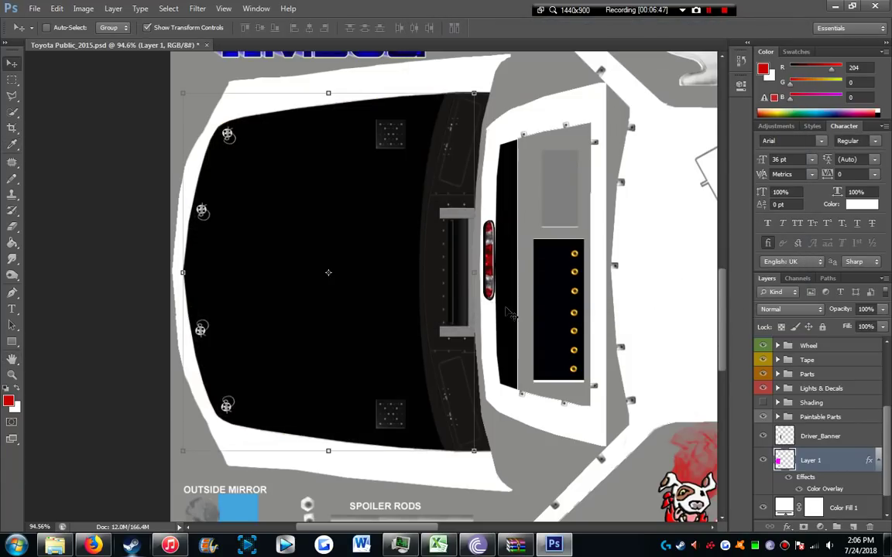
Zoom out to view the whole template, then bring Firefox to the front.
scroll(510, 312, "down", 6)
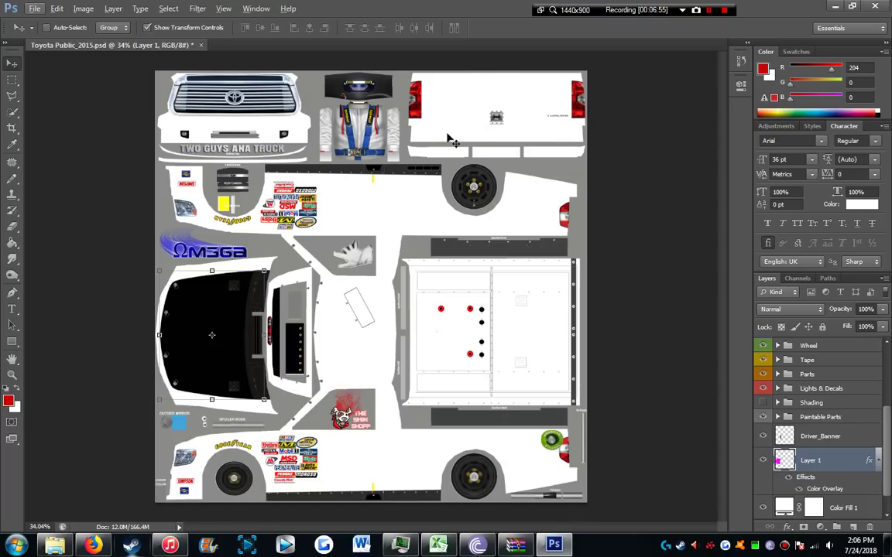
key("Left")
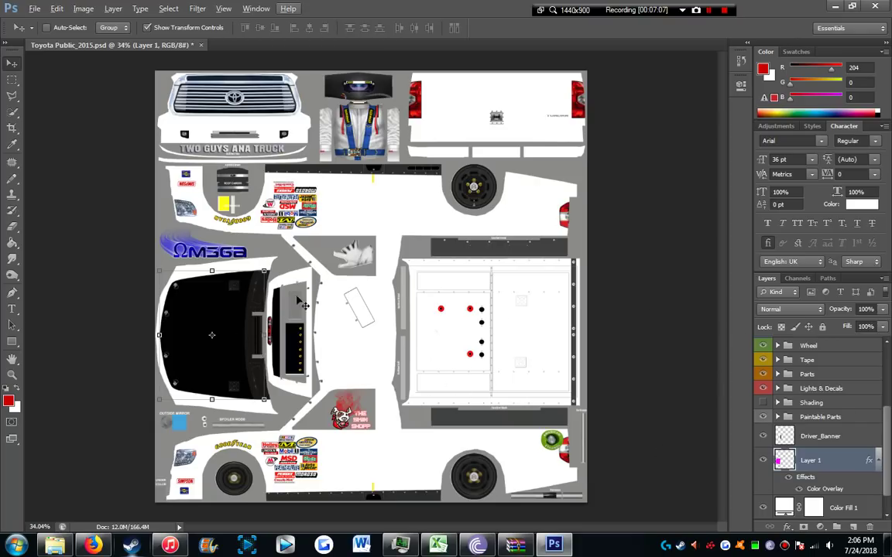
left_click(92, 546)
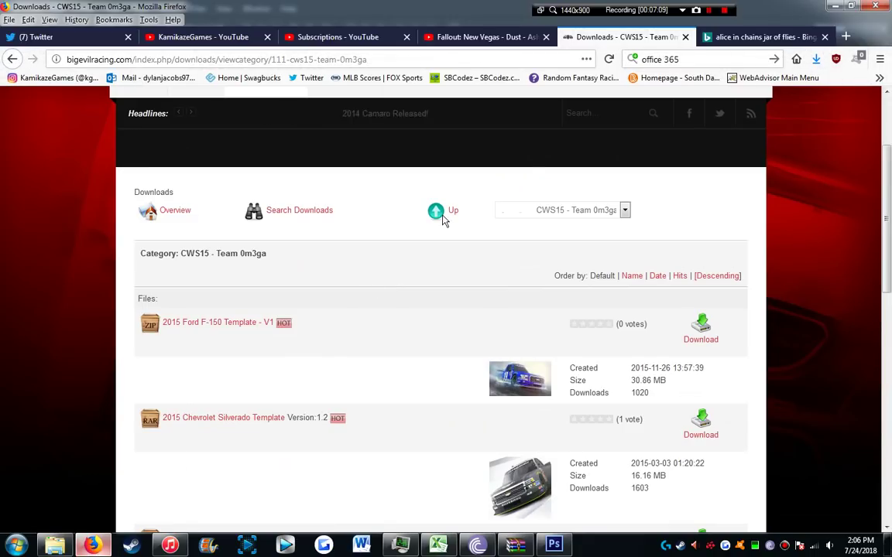
Search Bing Images for 'alan kulwicki 7' and copy the #7 Hooters race car photo.
left_click(722, 37)
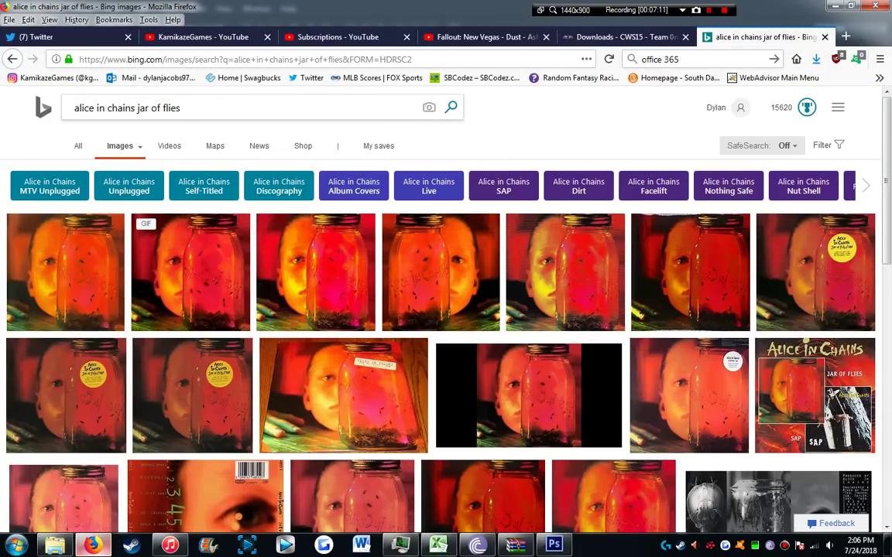
left_click(194, 107)
type("ala")
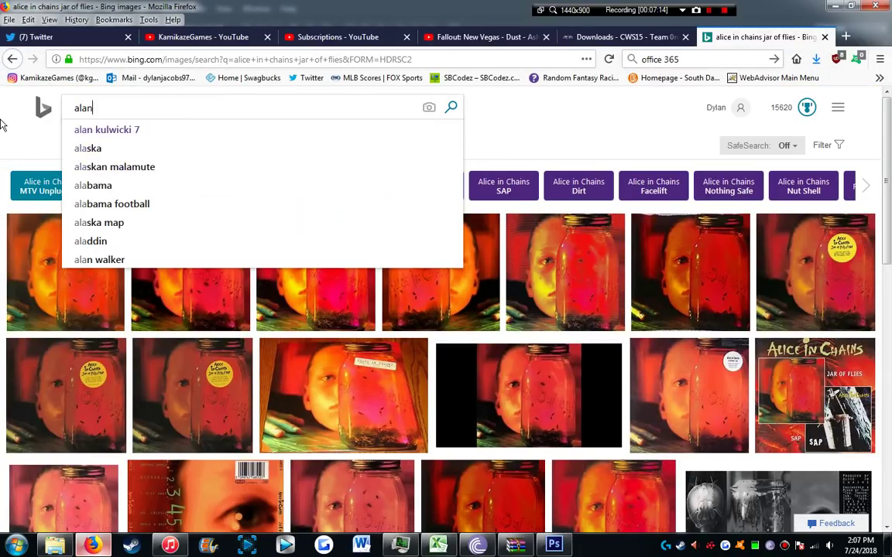
type("n")
key("Down")
key("Return")
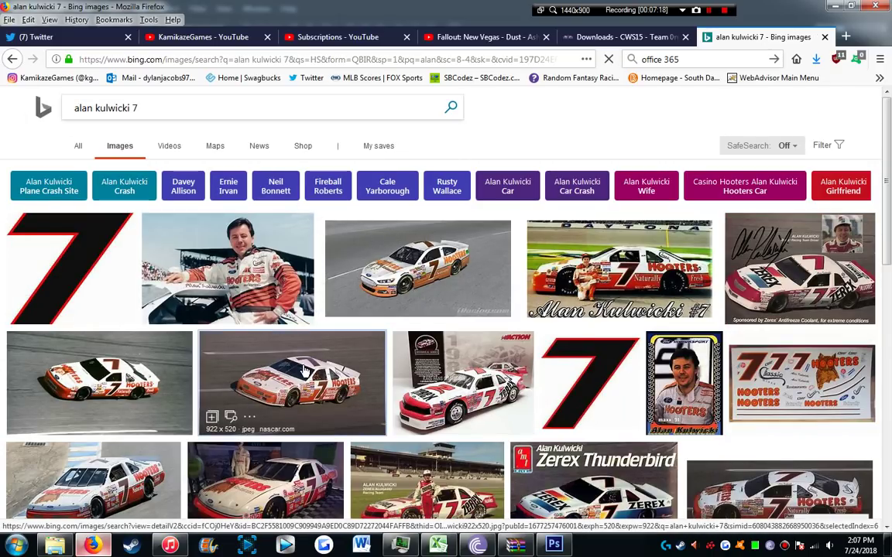
left_click(411, 310)
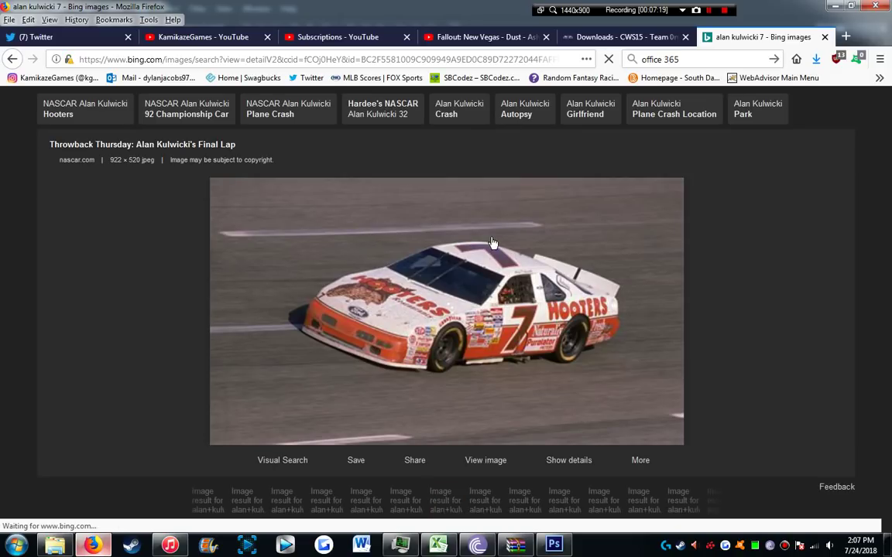
right_click(466, 290)
left_click(483, 312)
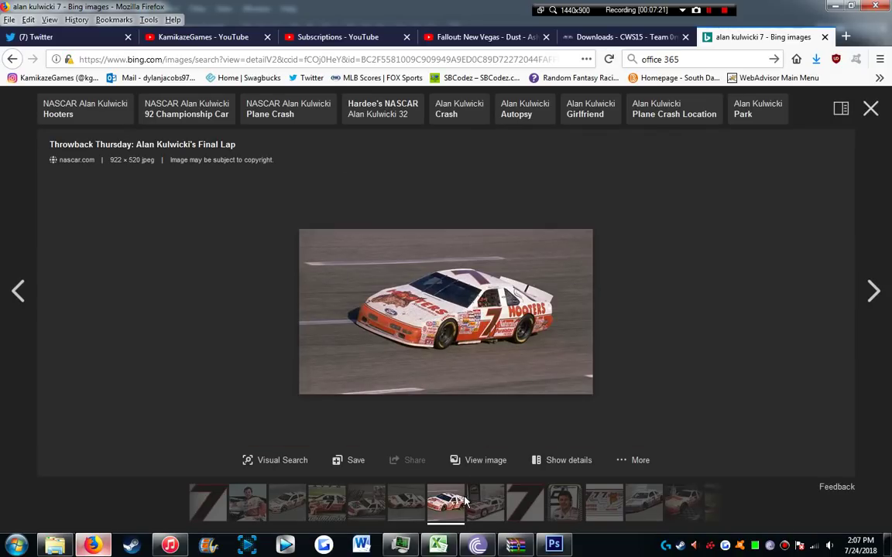
Start a new Photoshop document with the 474 × 267 px Clipboard preset.
left_click(554, 546)
left_click(34, 9)
left_click(69, 26)
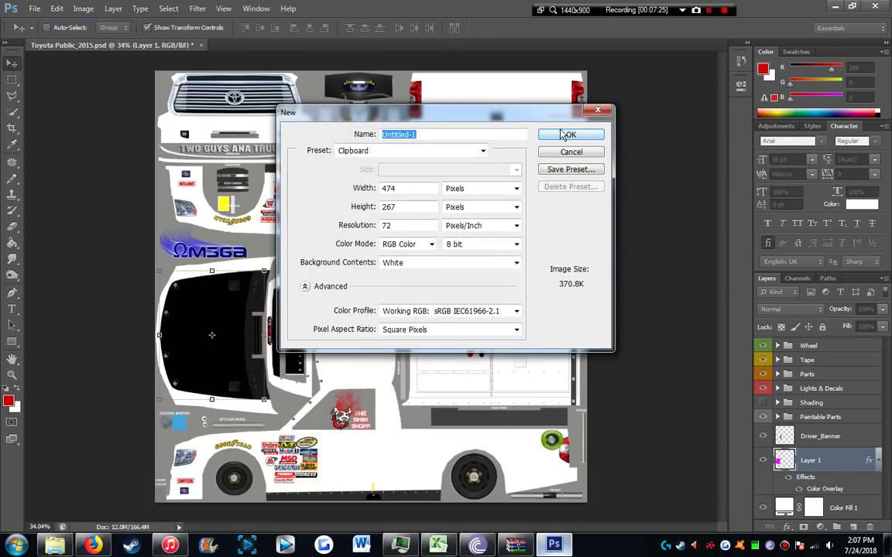
Create the Untitled-1 document and paste the car photo in as Layer 1.
left_click(571, 133)
key("ctrl+v")
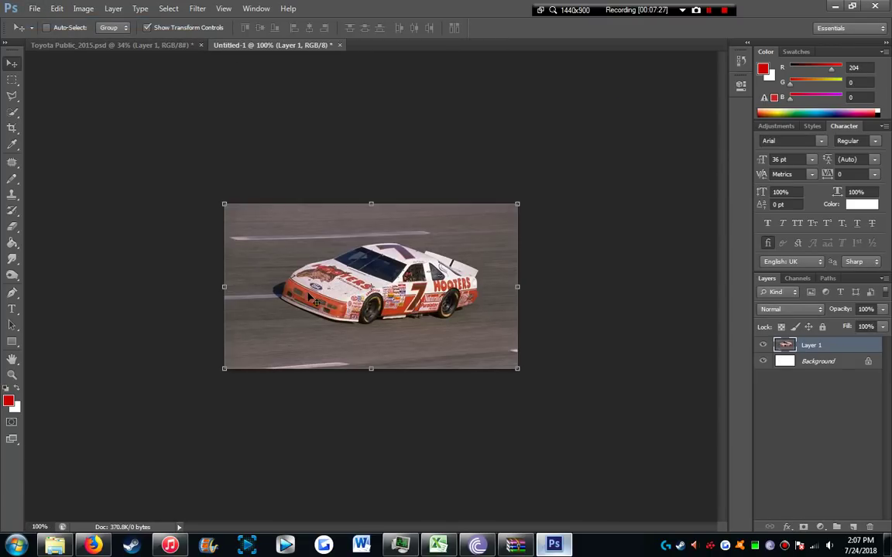
scroll(360, 317, "up", 5)
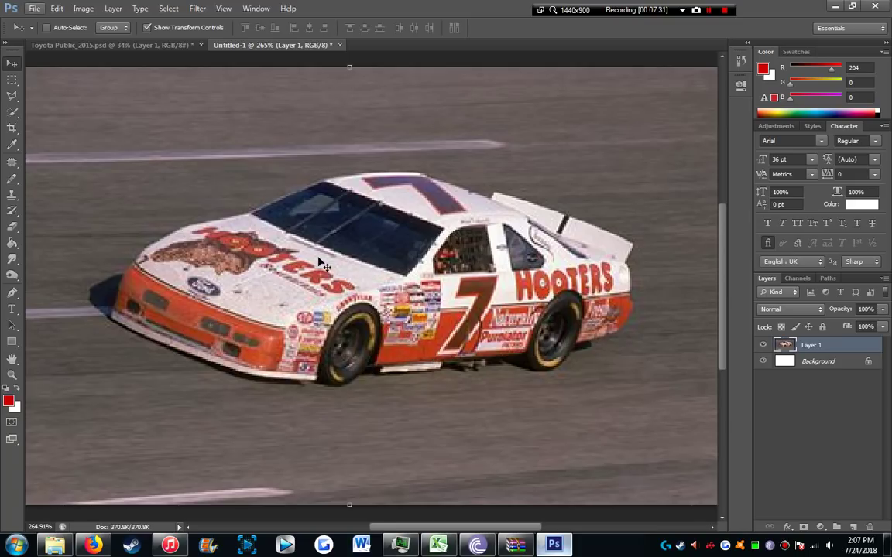
Remove the black hood layer from the truck template, then return to Untitled-1.
left_click(151, 45)
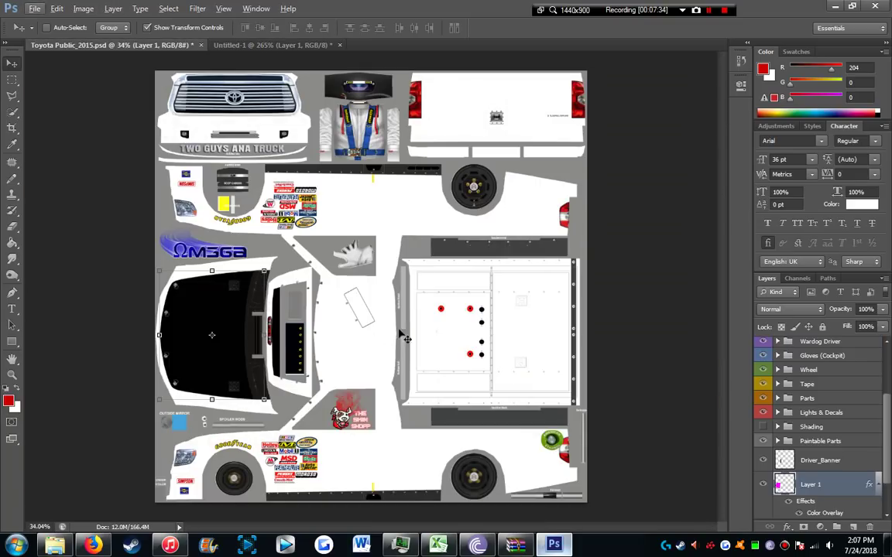
key("ctrl+z")
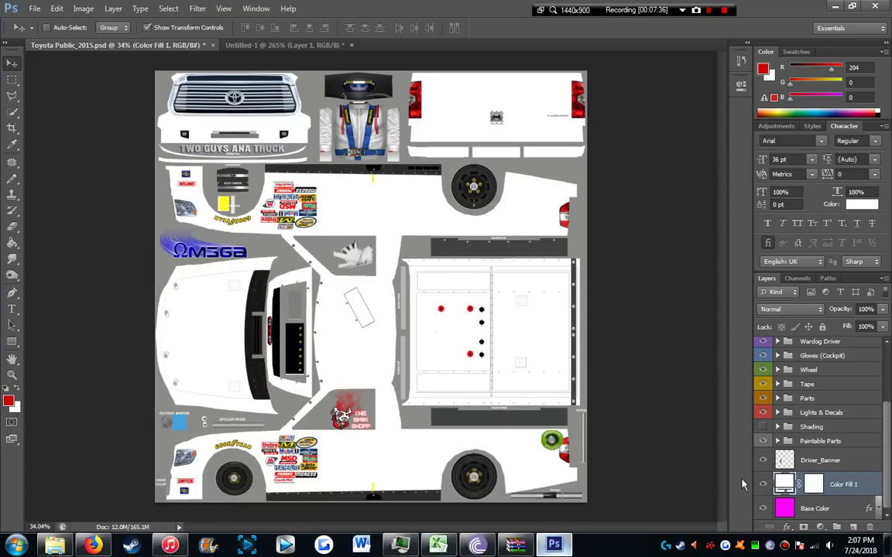
left_click(293, 45)
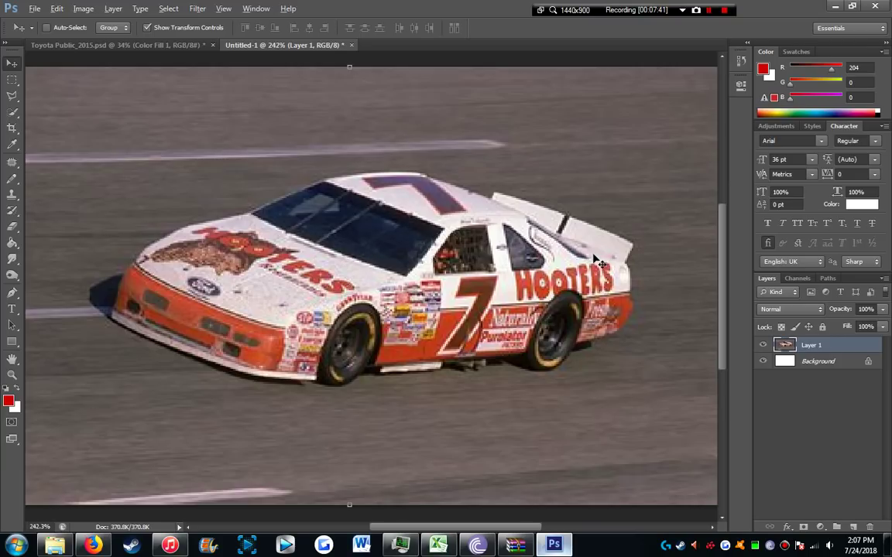
scroll(404, 384, "down", 2)
scroll(309, 332, "up", 2)
scroll(130, 305, "down", 2)
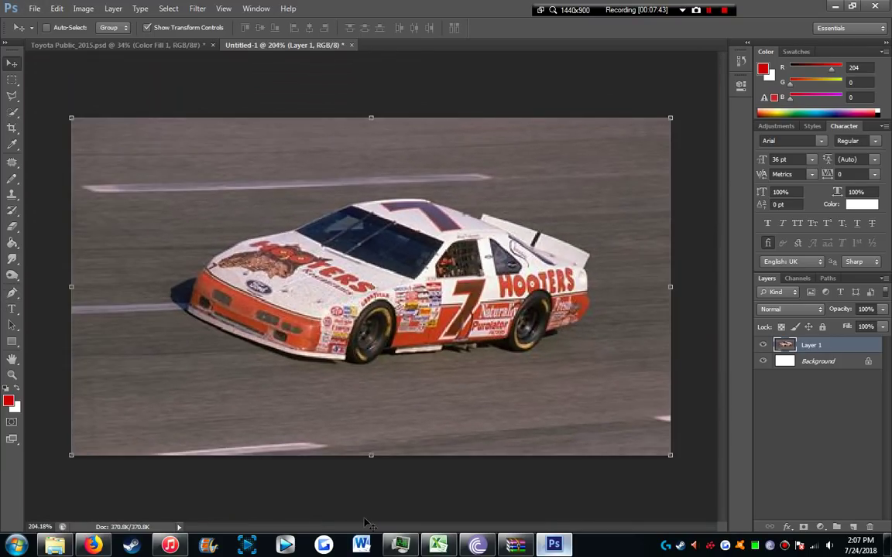
scroll(96, 281, "up", 2)
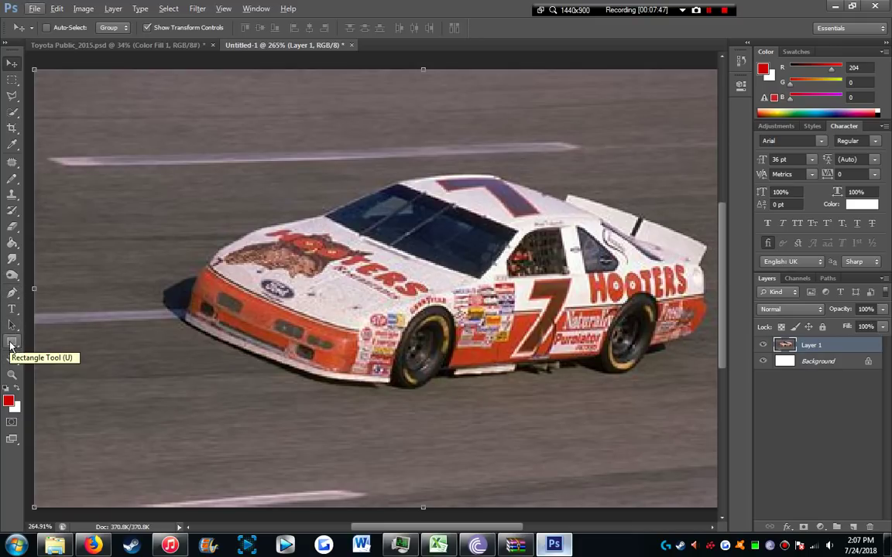
Draw a red rectangle over the car's hood and drag it into the Toyota template.
left_click(11, 343)
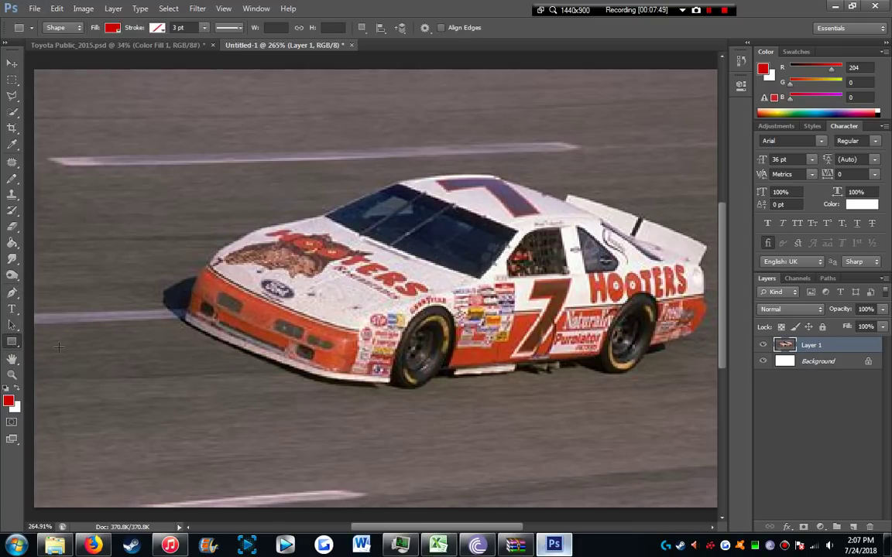
left_click_drag(59, 348, 80, 329)
key("ctrl+z")
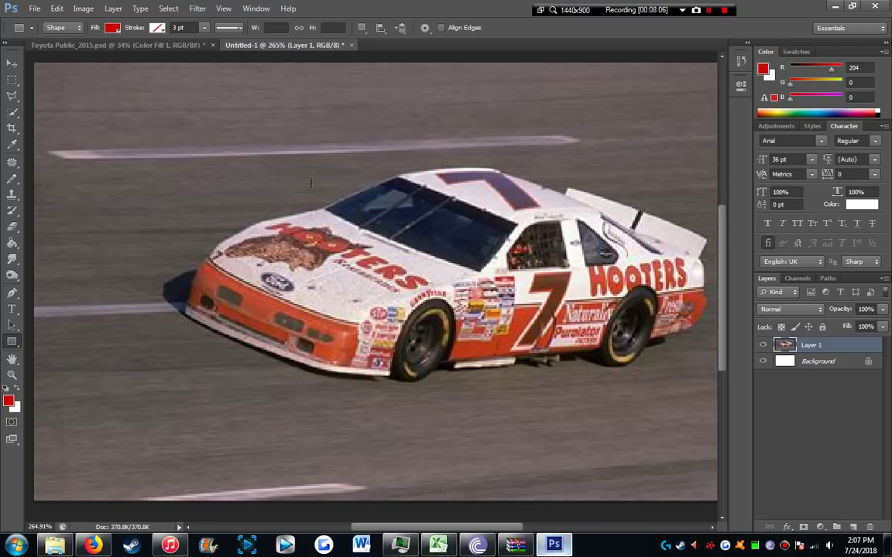
left_click_drag(310, 183, 358, 418)
left_click(12, 62)
left_click_drag(370, 455, 573, 488)
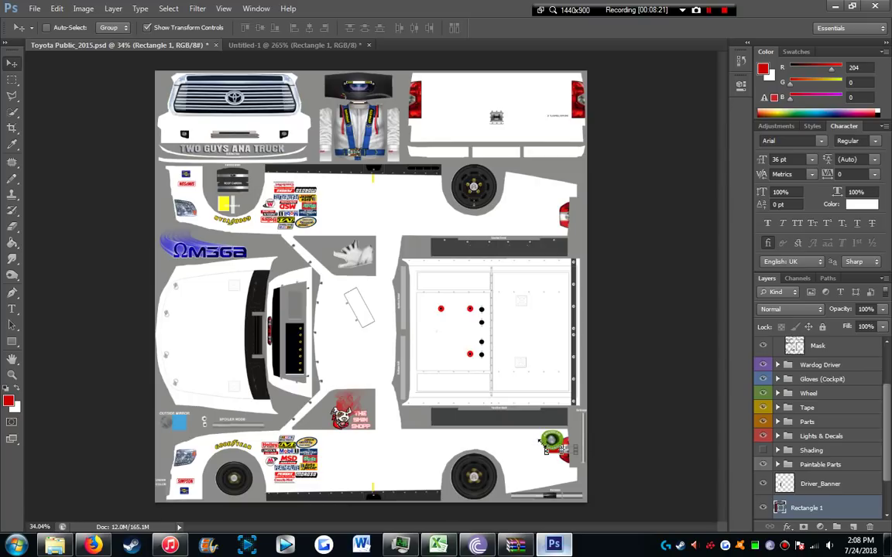
Scale Rectangle 1 to about 88.88% width so it covers the body band, hood and bed.
key("ctrl+t")
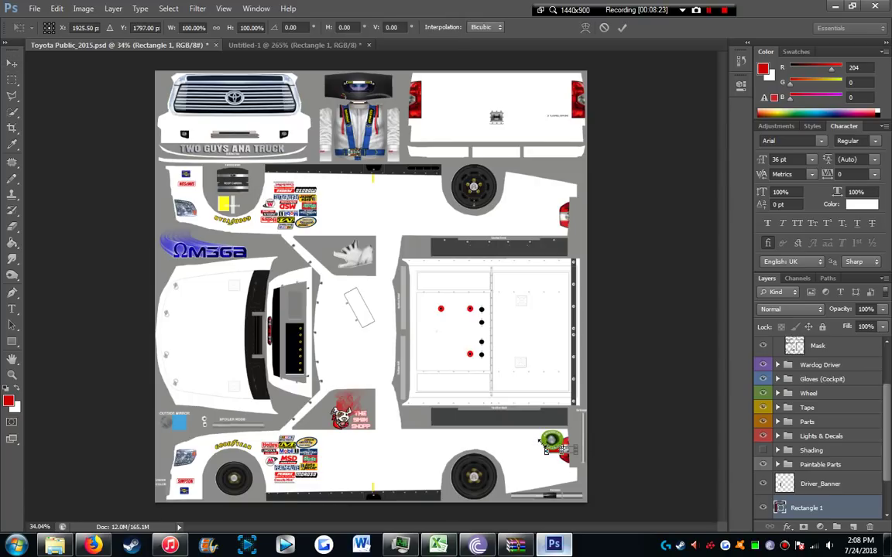
left_click_drag(542, 443, 97, 211)
key("Return")
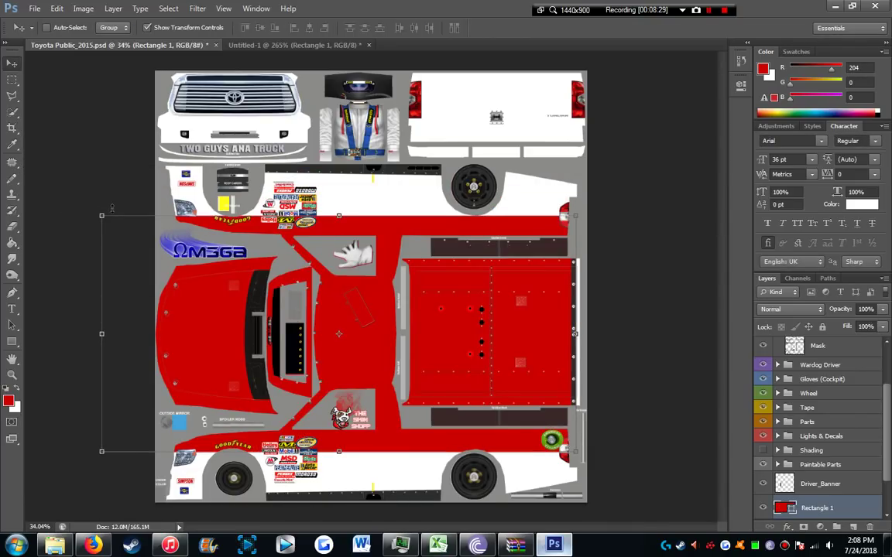
left_click_drag(94, 334, 154, 334)
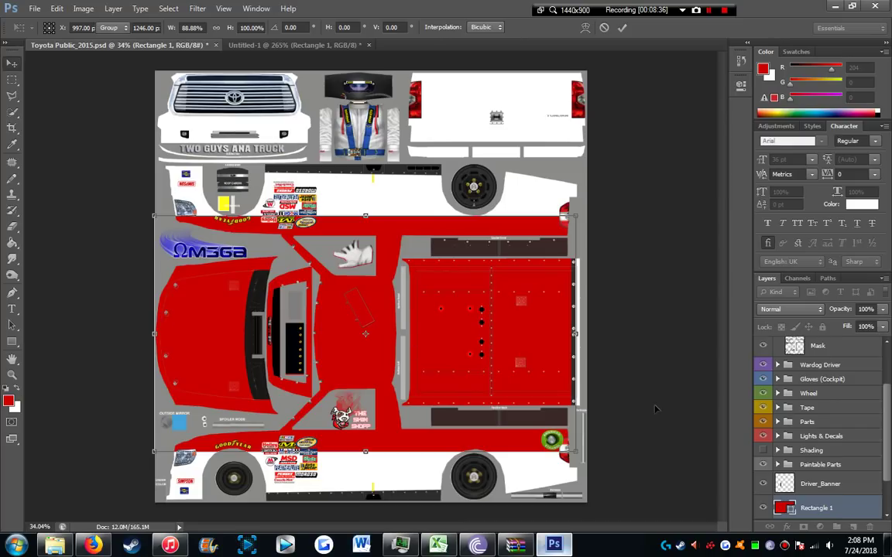
key("Return")
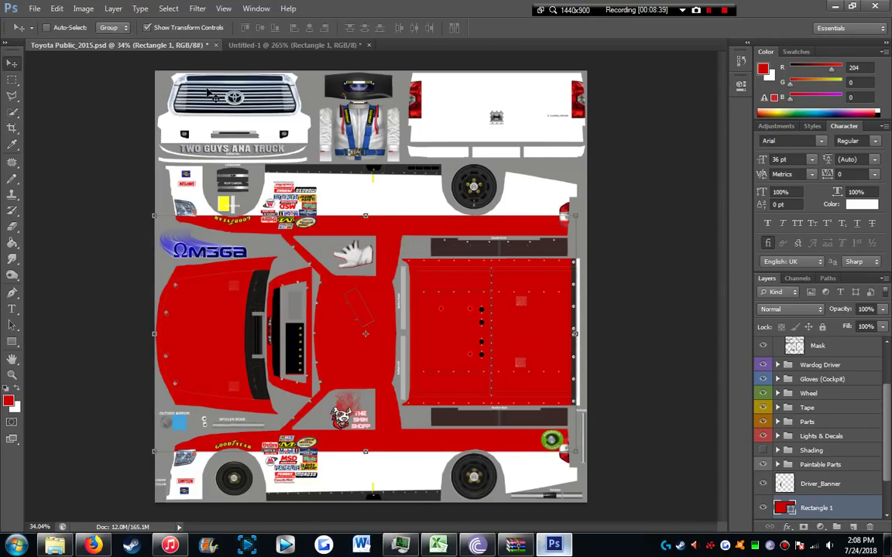
scroll(842, 503, "down", 2)
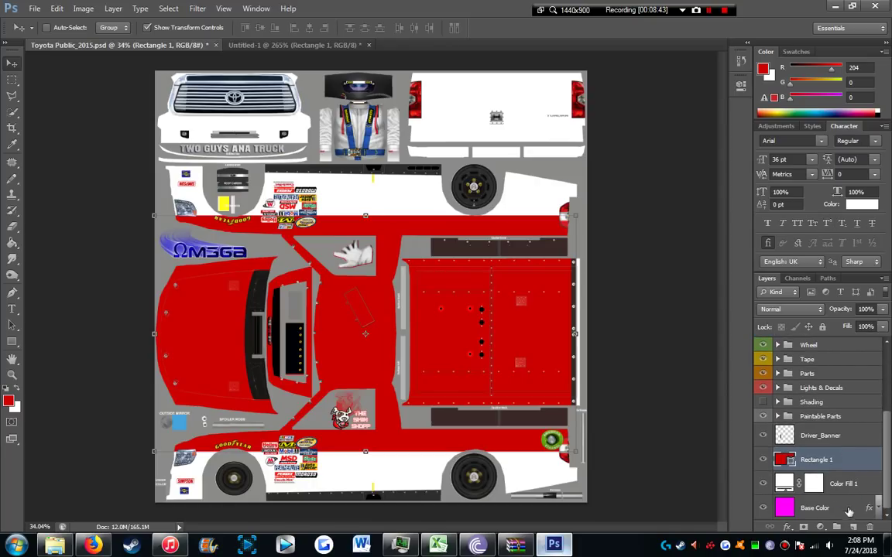
left_click(788, 527)
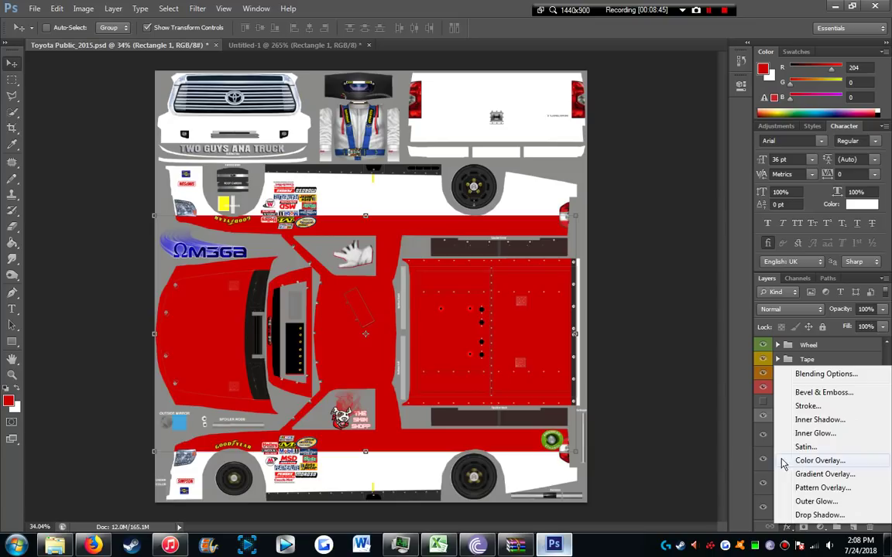
Check the car photo for reference, then add a Color Overlay style to Rectangle 1.
left_click(100, 552)
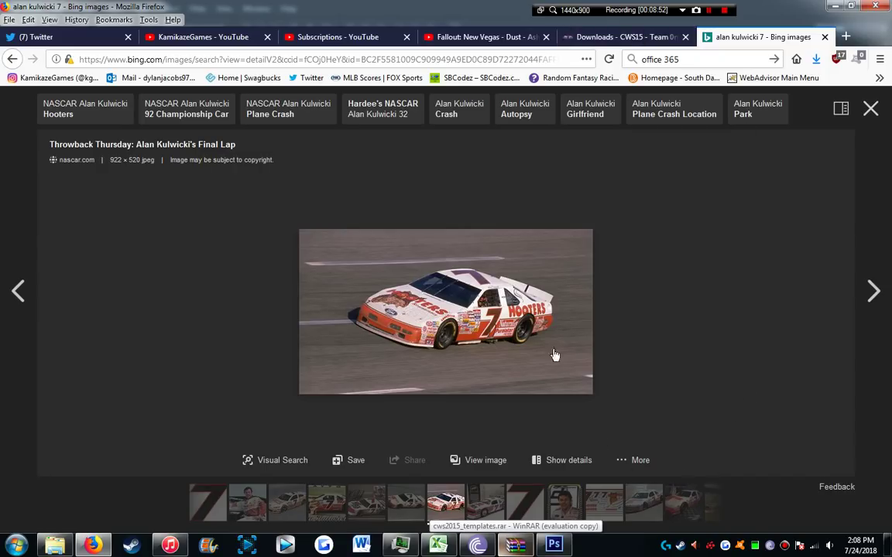
left_click(553, 545)
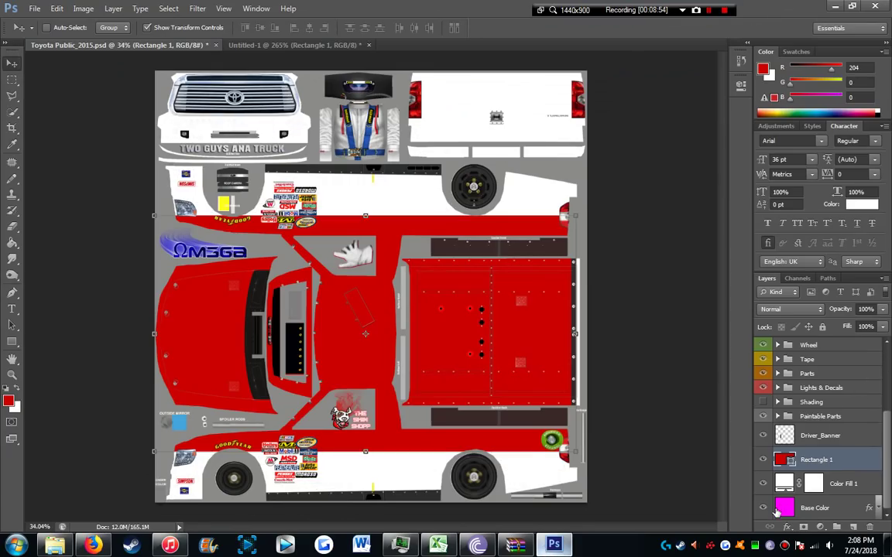
left_click(787, 527)
left_click(713, 395)
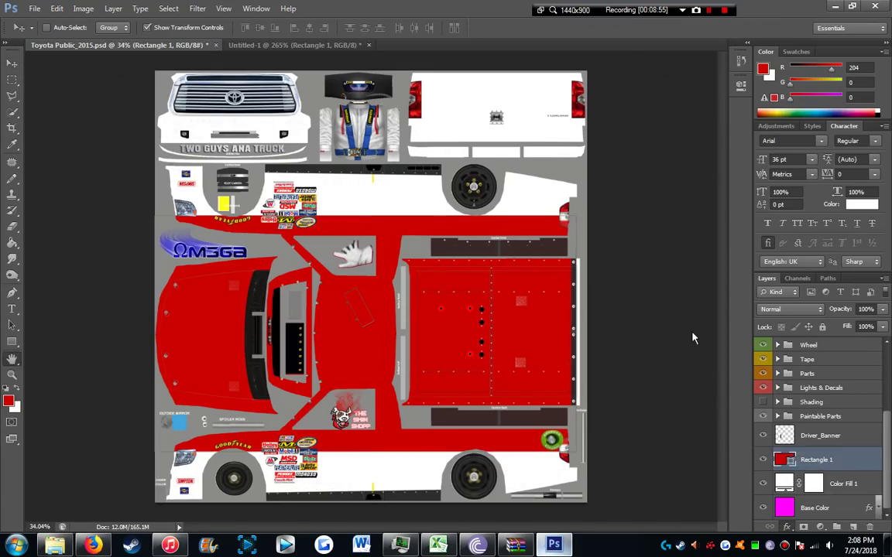
Set the overlay colour to light orange #ffab3f and apply the layer style.
left_click(656, 74)
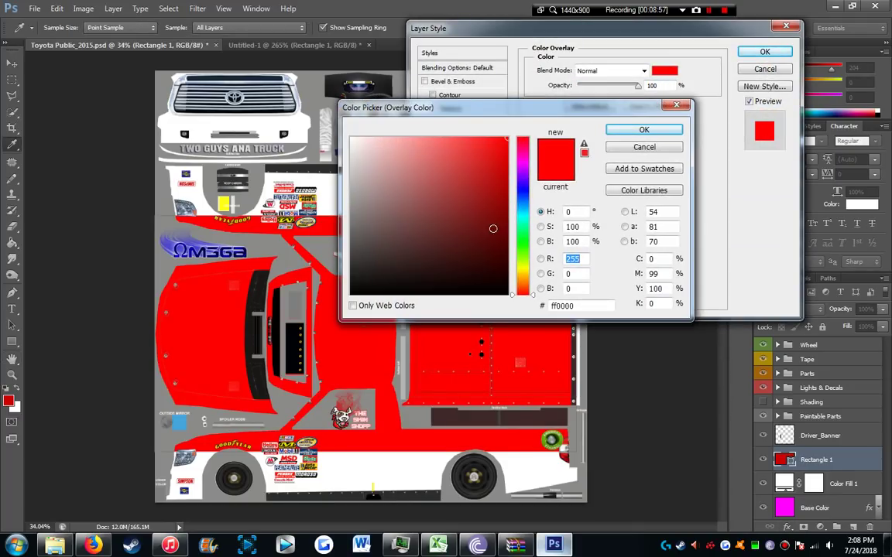
left_click_drag(521, 285, 522, 278)
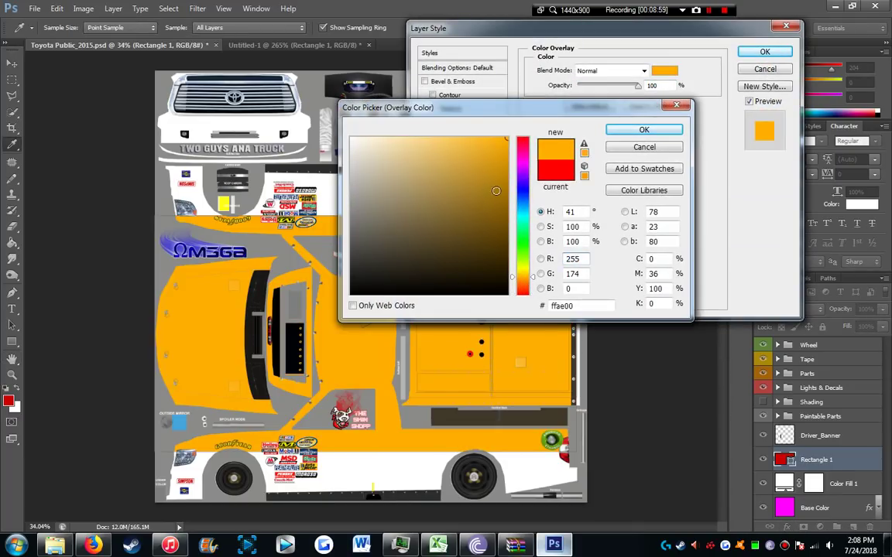
left_click_drag(487, 193, 544, 177)
mouse_move(527, 279)
left_mouse_down()
mouse_move(527, 268)
mouse_move(524, 289)
left_mouse_up()
left_click(507, 138)
left_click(469, 138)
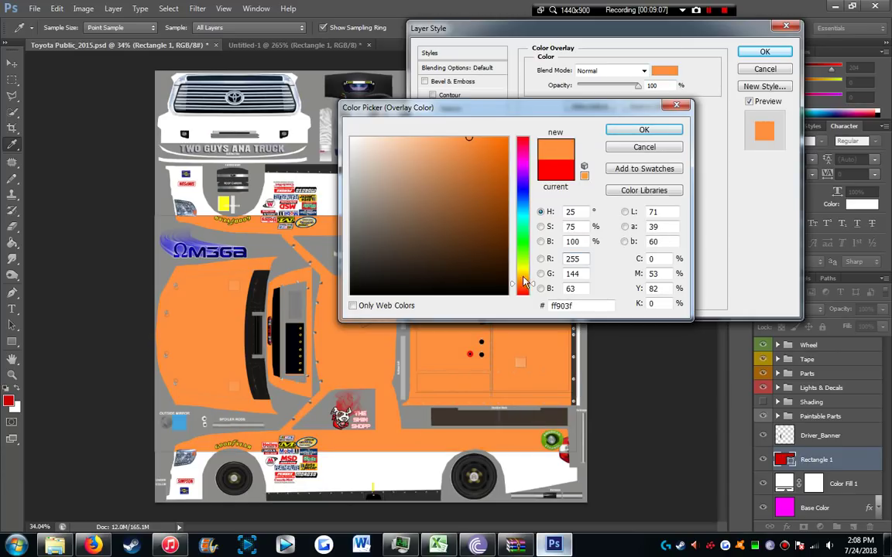
left_click_drag(528, 284, 527, 280)
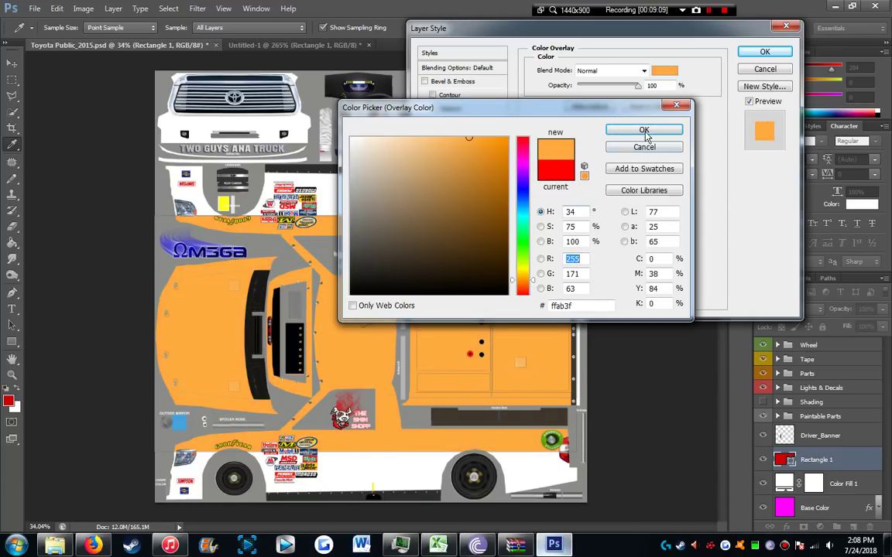
left_click(644, 130)
left_click(764, 53)
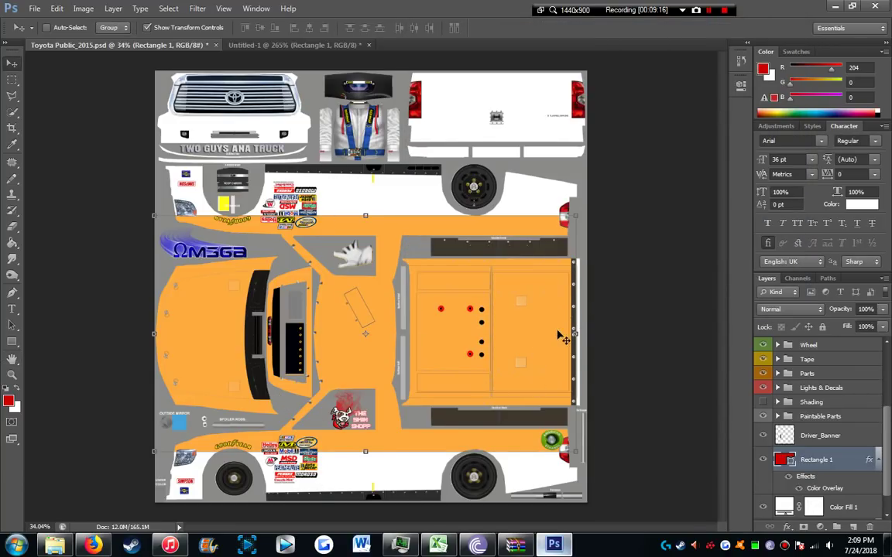
Widen Rectangle 1 and duplicate it as a thin orange strip across the top panels.
left_click_drag(574, 333, 585, 333)
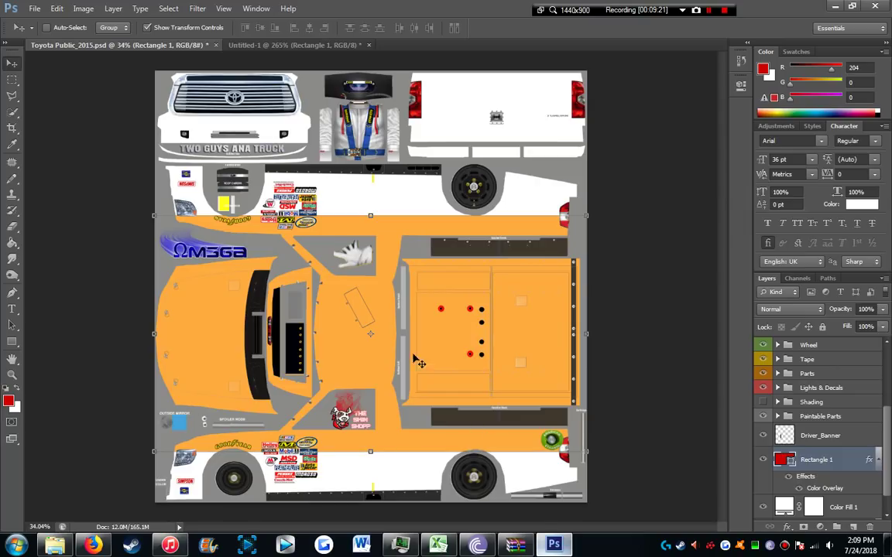
left_click_drag(431, 416, 383, 278)
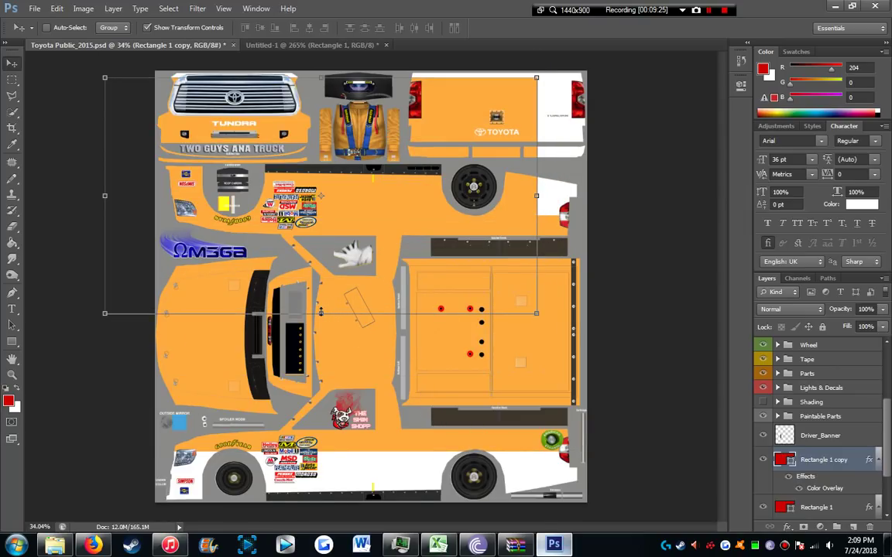
key("ctrl+t")
left_click_drag(321, 314, 321, 109)
left_click_drag(394, 109, 393, 101)
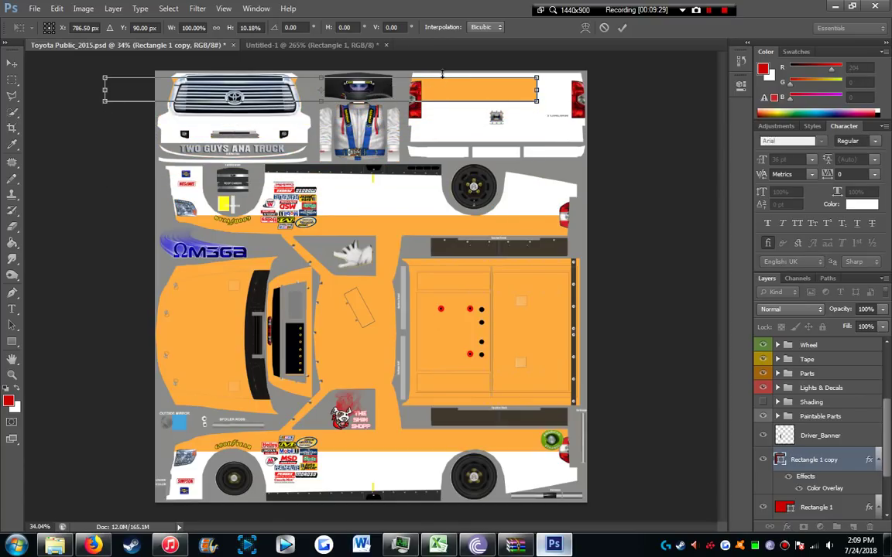
left_click_drag(486, 93, 531, 90)
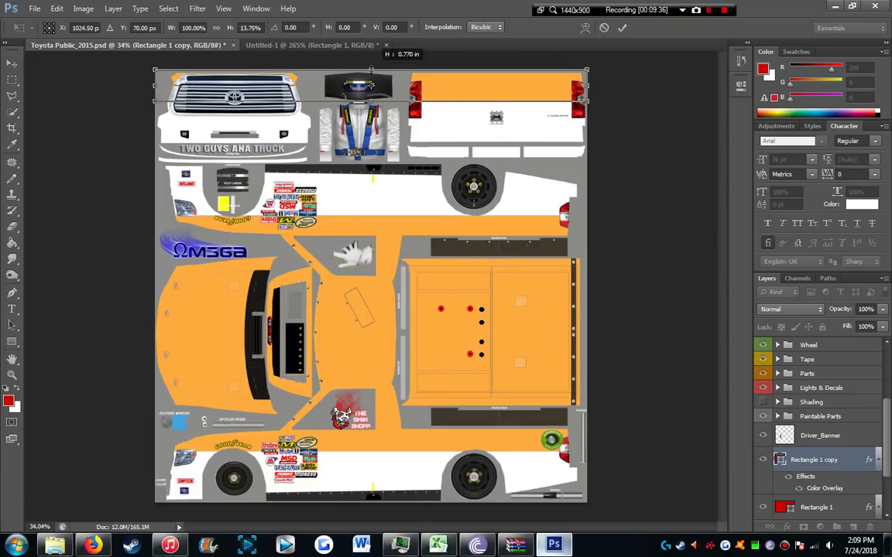
key("Return")
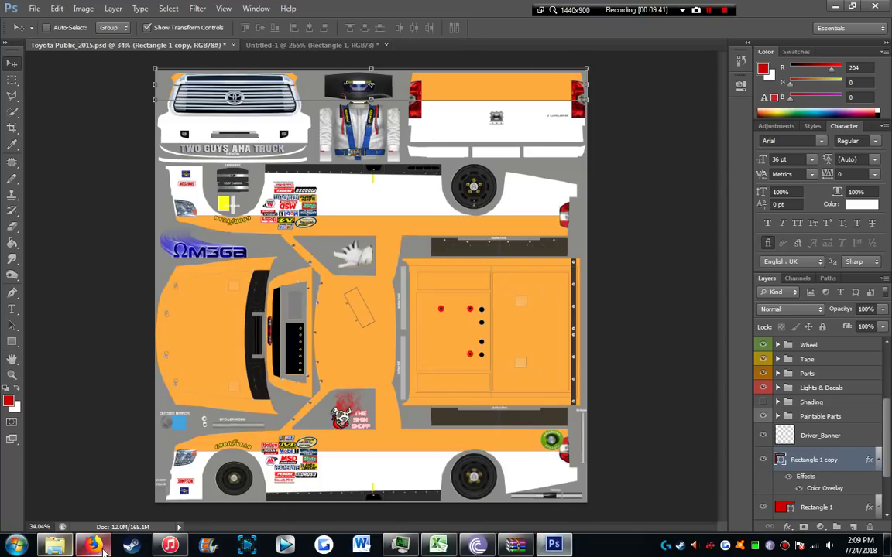
key("alt+Tab")
left_click(879, 77)
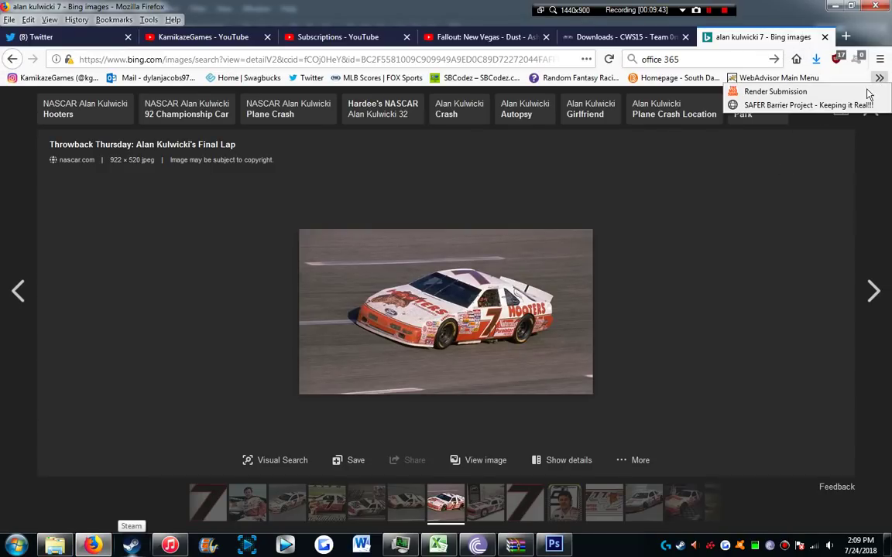
Open the Render Submission bookmark and log in with the saved username.
left_click(799, 92)
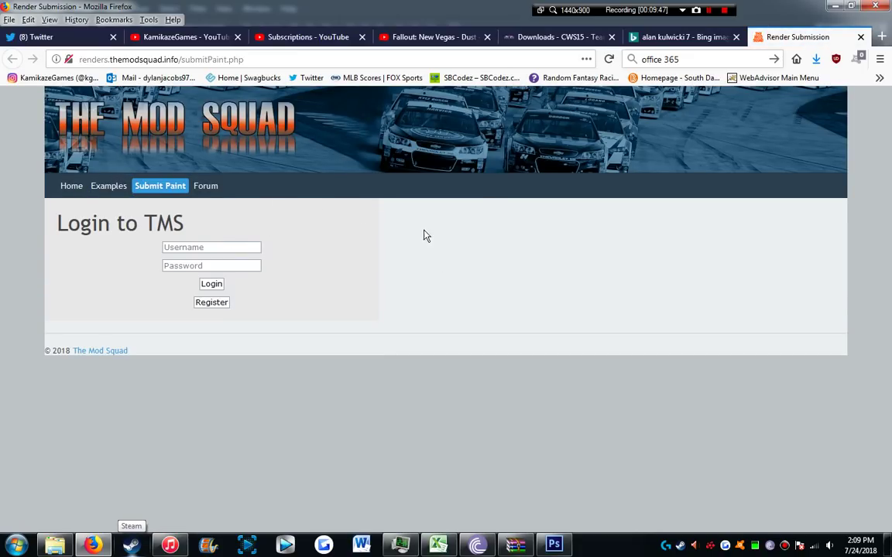
left_click_drag(646, 10, 234, 280)
left_click(217, 247)
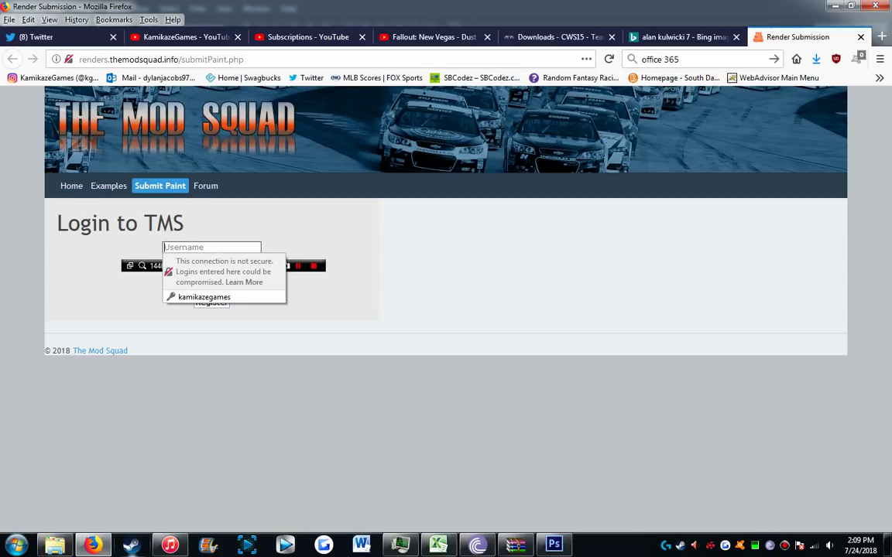
left_click(203, 297)
left_click(209, 286)
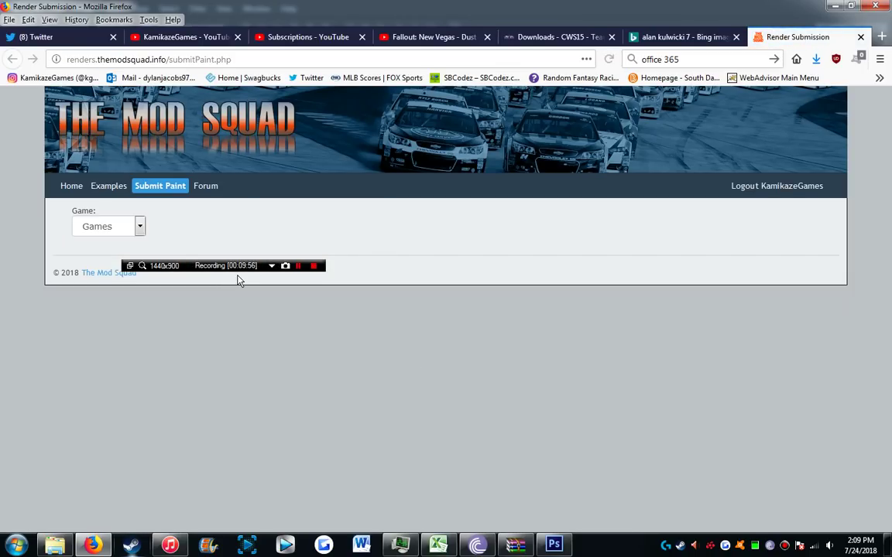
Choose NR2003 as the game and bring up the Explorer window.
left_click_drag(234, 267, 628, 17)
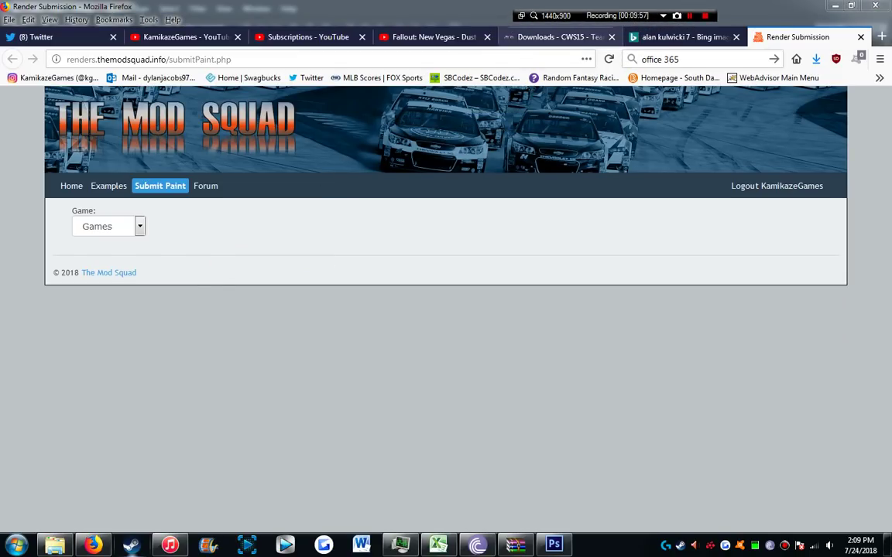
left_click(140, 226)
left_click(98, 282)
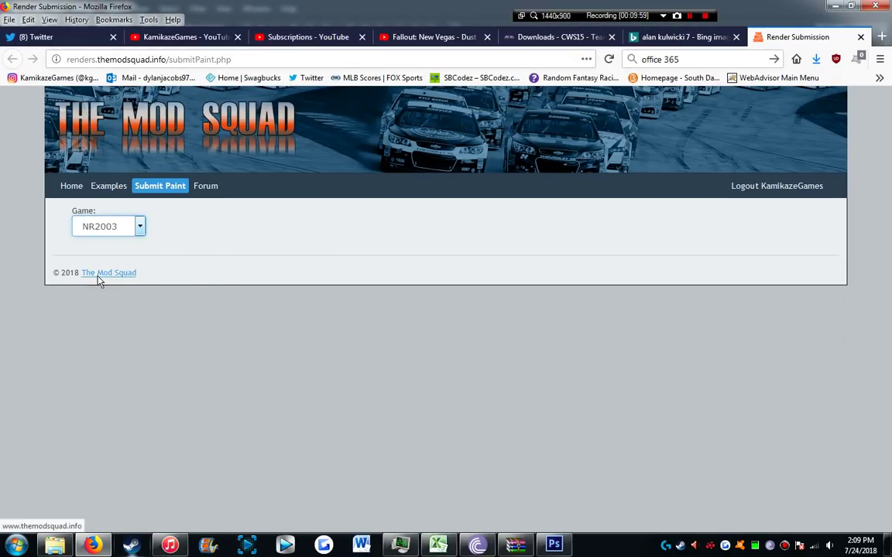
mouse_move(55, 545)
left_click(62, 465)
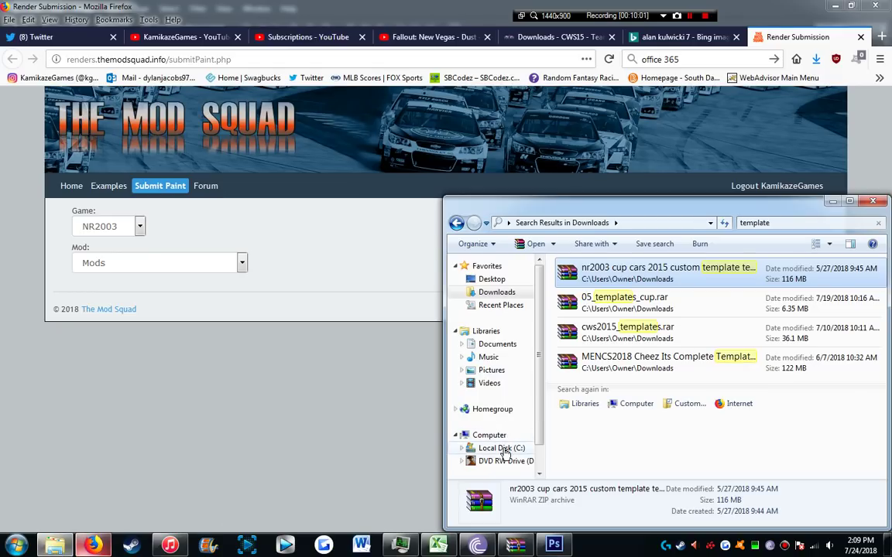
Browse to C:\Papyrus\NASCAR Racing 2003 Season\series\Gen6BR15 and open 21throwback.psd.
left_click(501, 449)
double_click(593, 305)
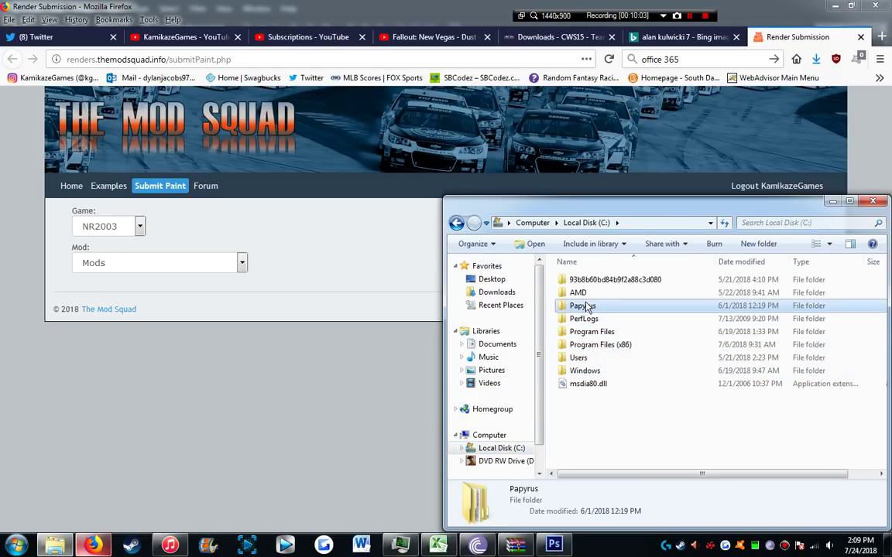
double_click(611, 280)
left_click(582, 384)
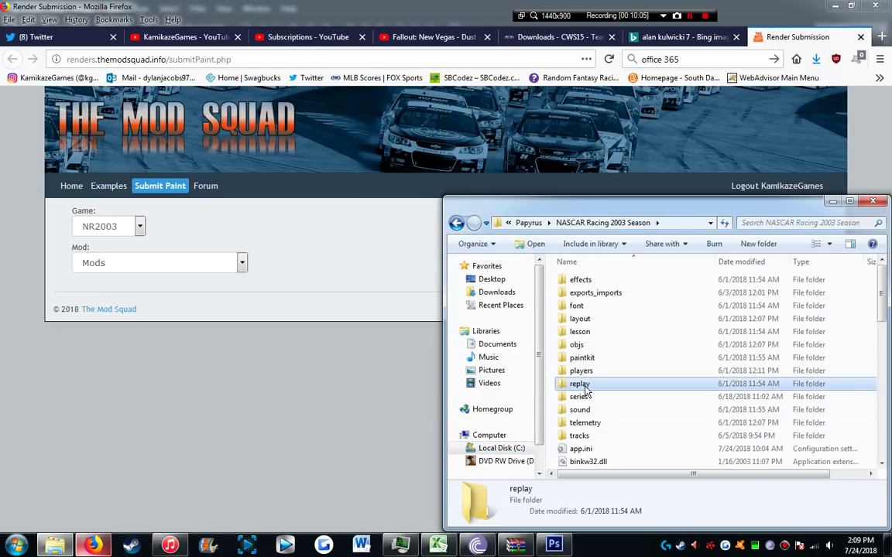
double_click(583, 396)
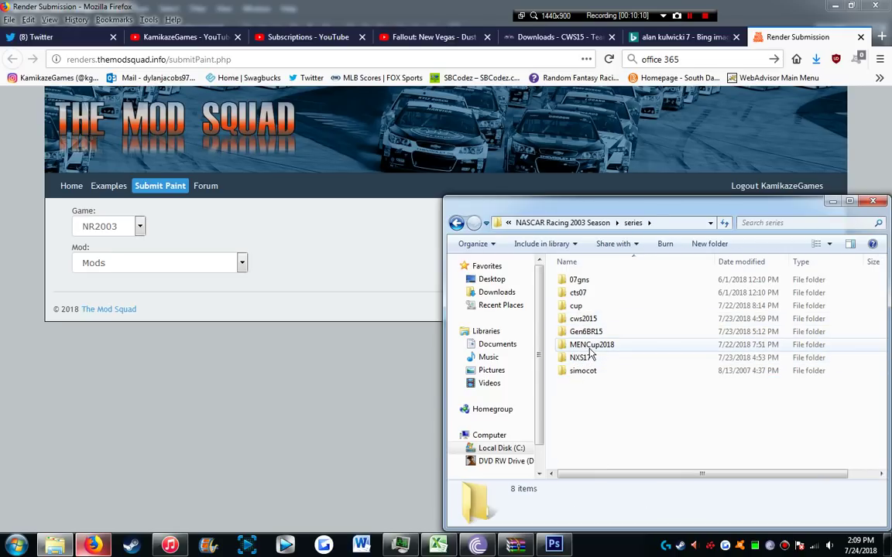
double_click(586, 332)
scroll(593, 404, "down", 5)
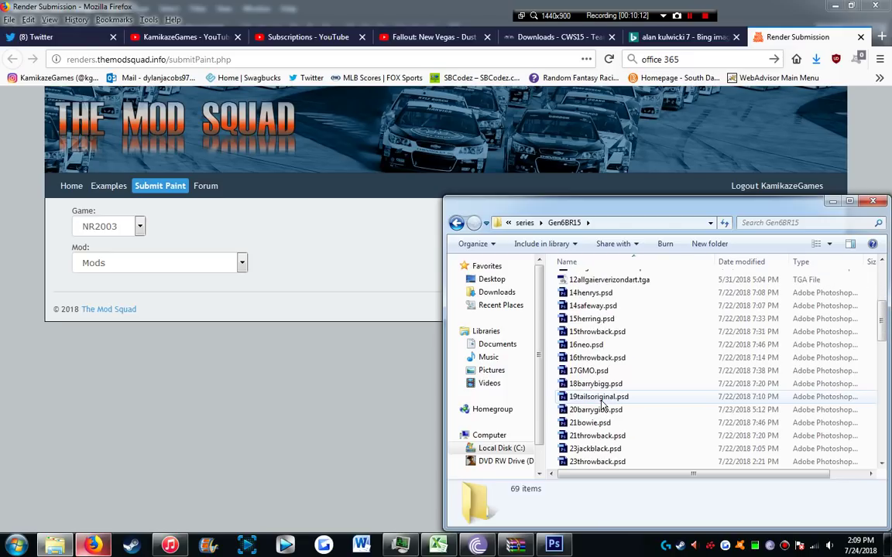
double_click(592, 413)
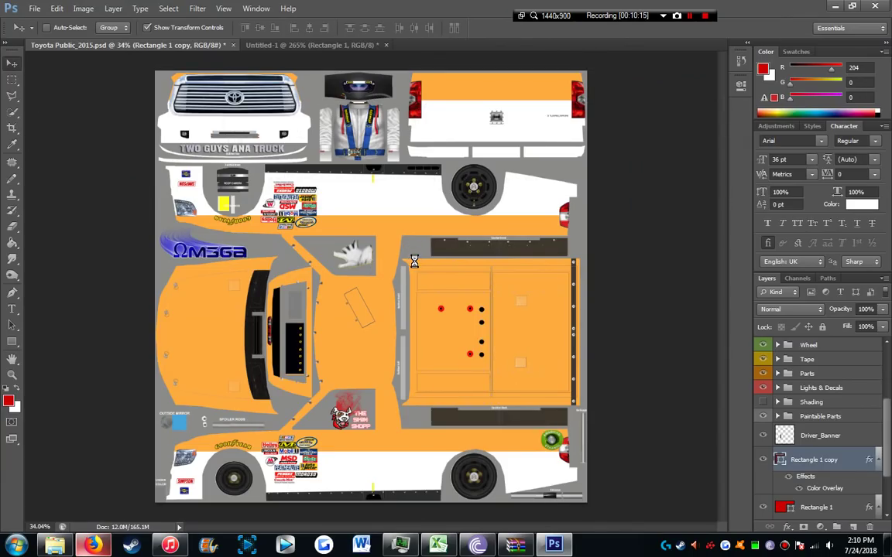
Hide the TURN MASK layer and save the paint as the Targa file 21throwback.tga.
scroll(805, 410, "up", 10)
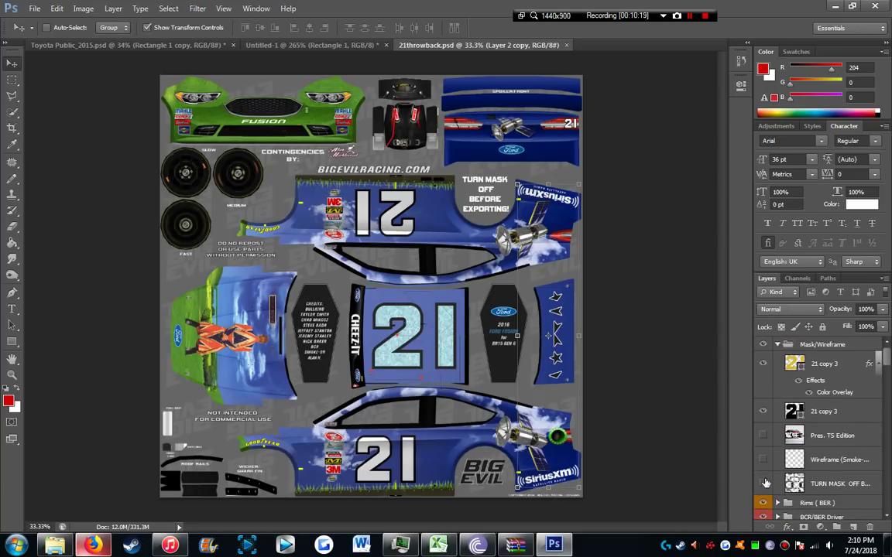
left_click(765, 483)
left_click(35, 8)
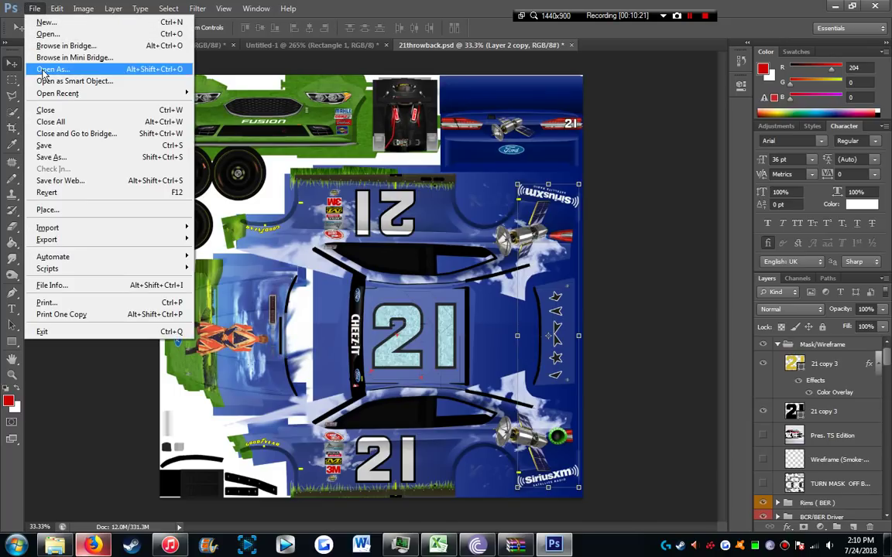
left_click(48, 157)
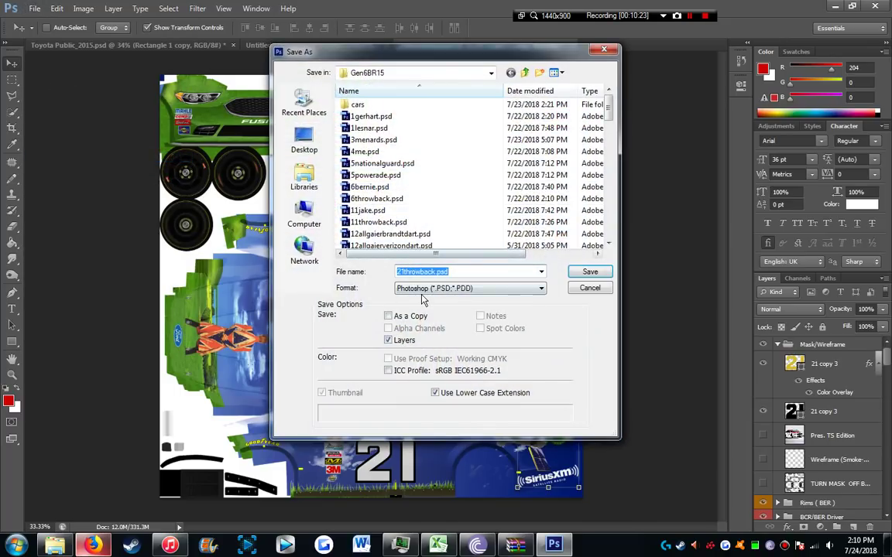
left_click(424, 291)
left_click(464, 507)
left_click(590, 271)
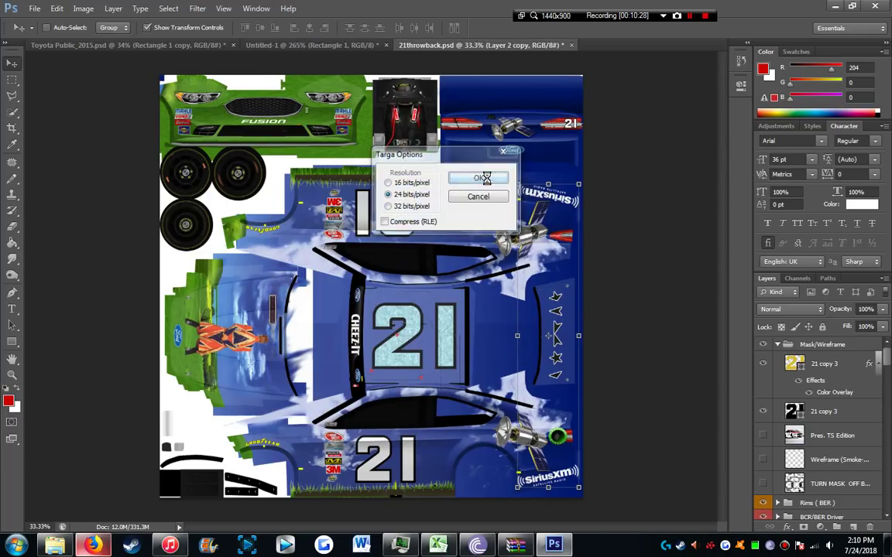
left_click(100, 543)
left_click(143, 263)
Choose BR CUP 15 as the mod and Ford Single Car as the scene.
scroll(92, 379, "down", 1)
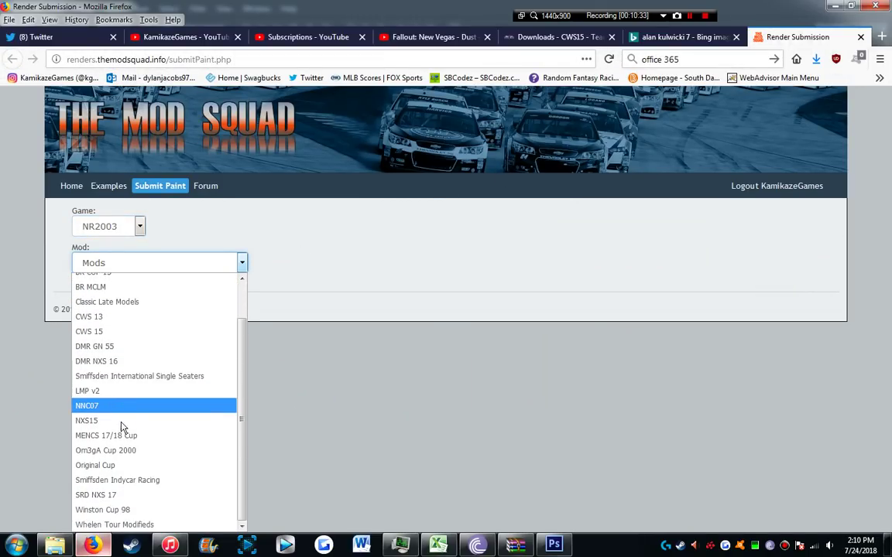
scroll(117, 345, "up", 2)
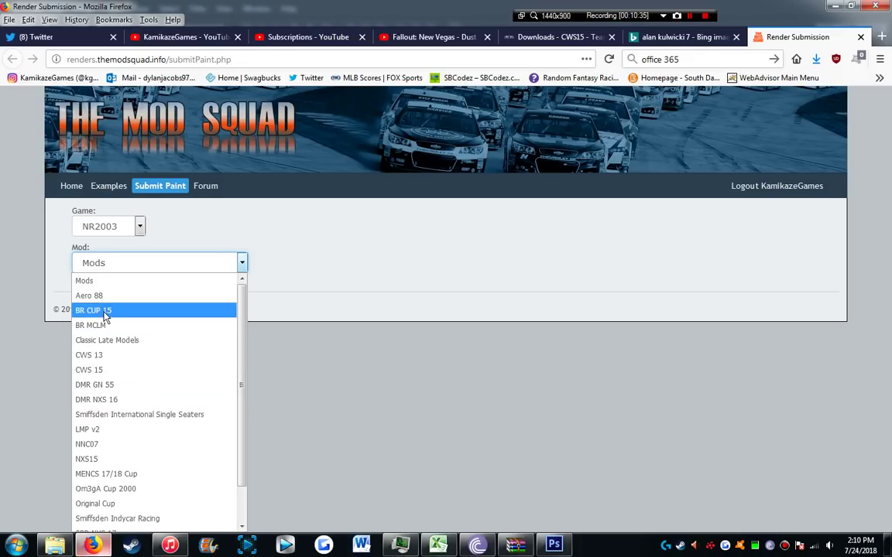
left_click(106, 316)
left_click(109, 300)
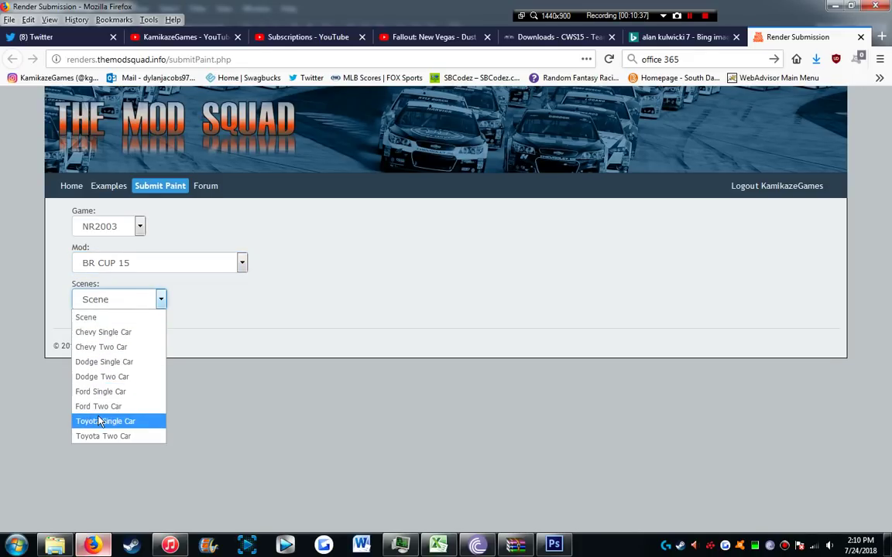
left_click(93, 391)
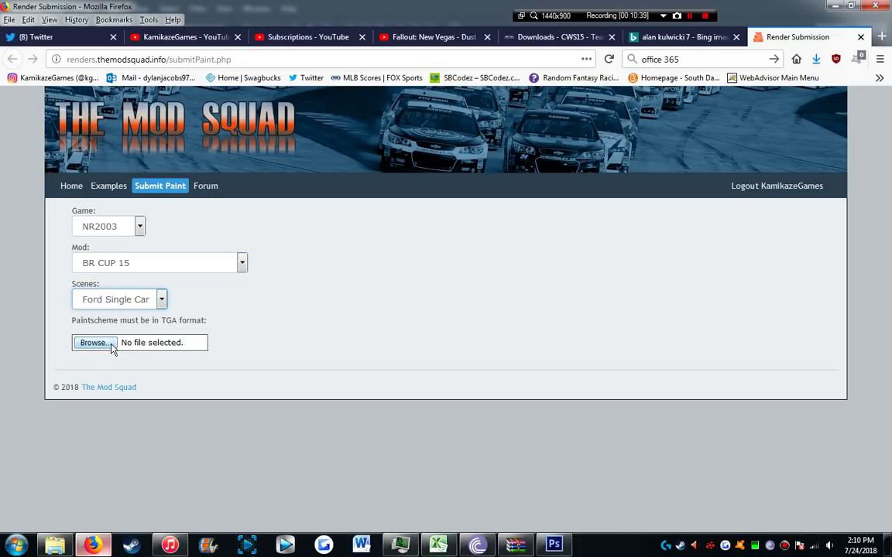
Attach 21throwback.tga from Gen6BR15, submit it, and close the Photoshop document.
left_click(112, 346)
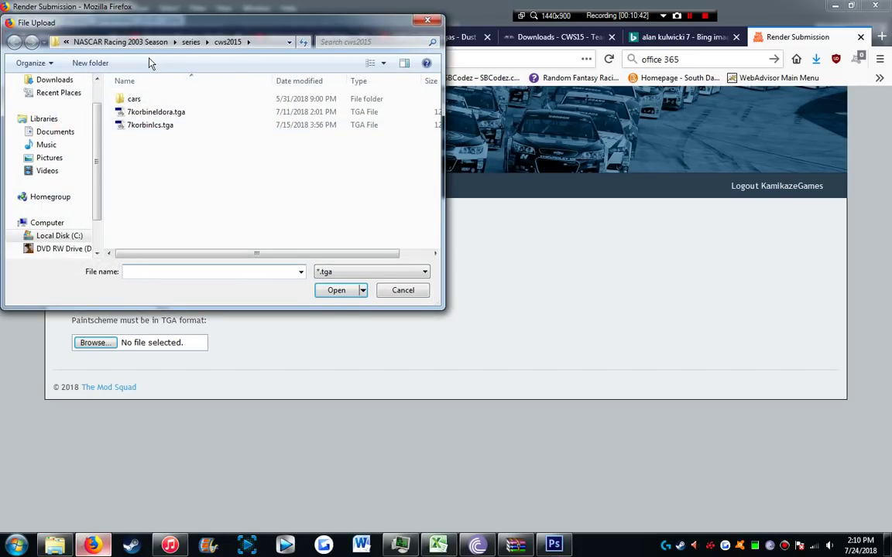
left_click(190, 42)
double_click(152, 152)
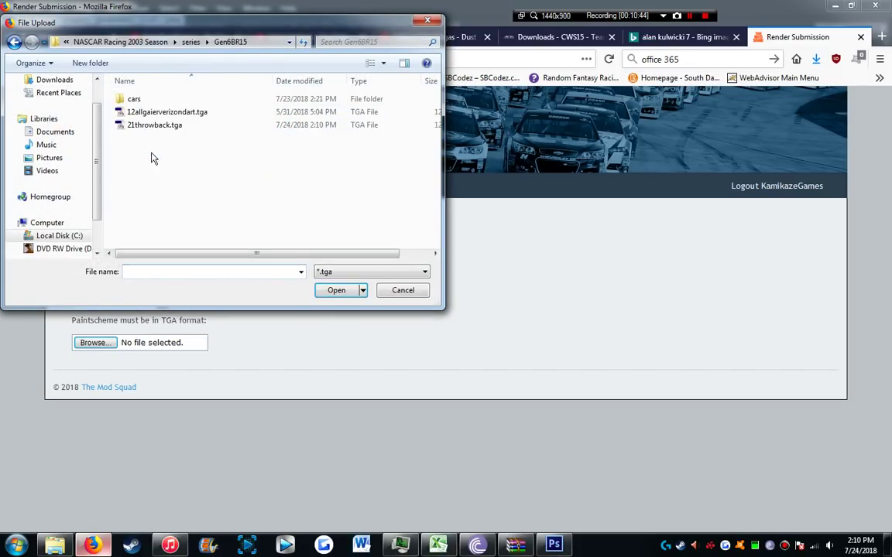
left_click(186, 127)
left_click(336, 292)
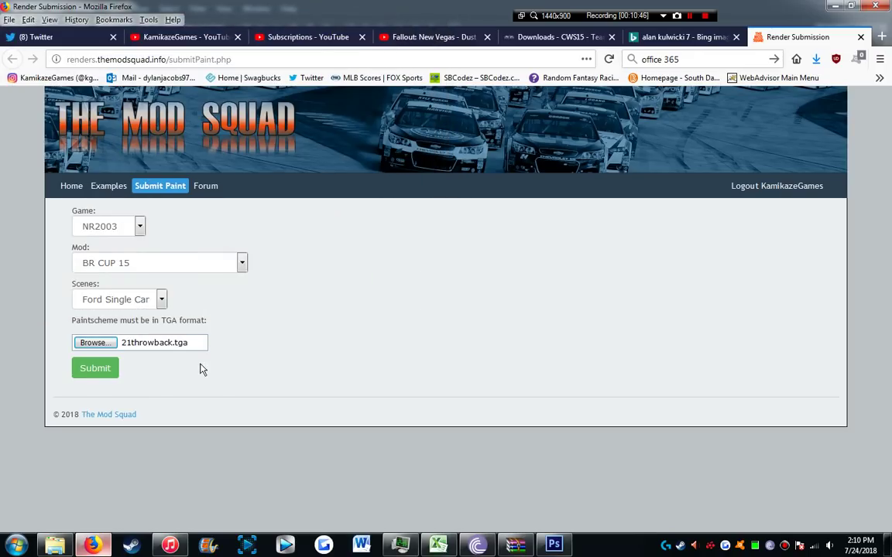
left_click(97, 372)
left_click(553, 544)
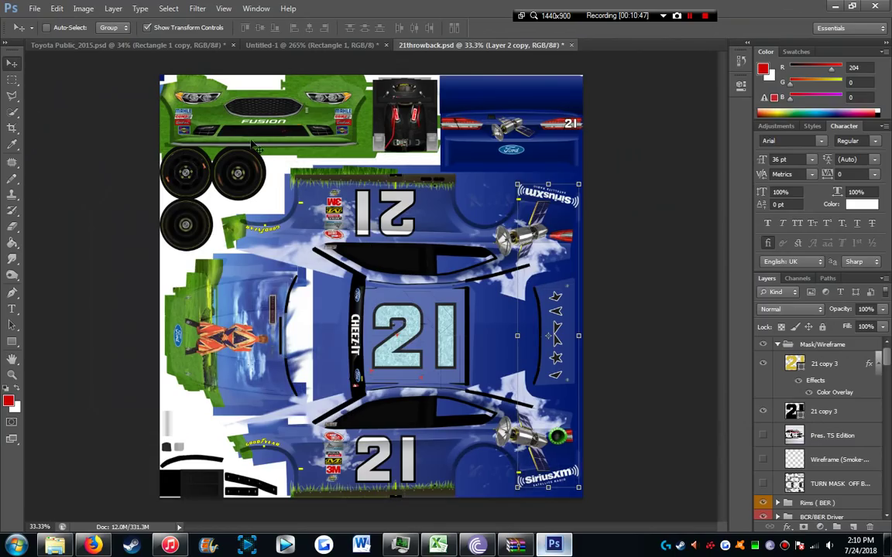
left_click(563, 45)
Close 21throwback.psd without saving and search the Downloads folder for 'numbers'.
left_click(458, 206)
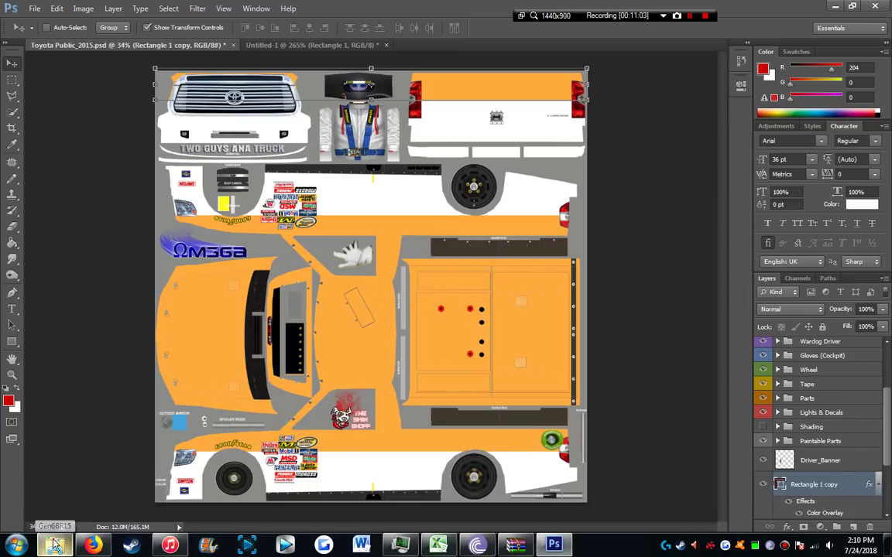
left_click(77, 488)
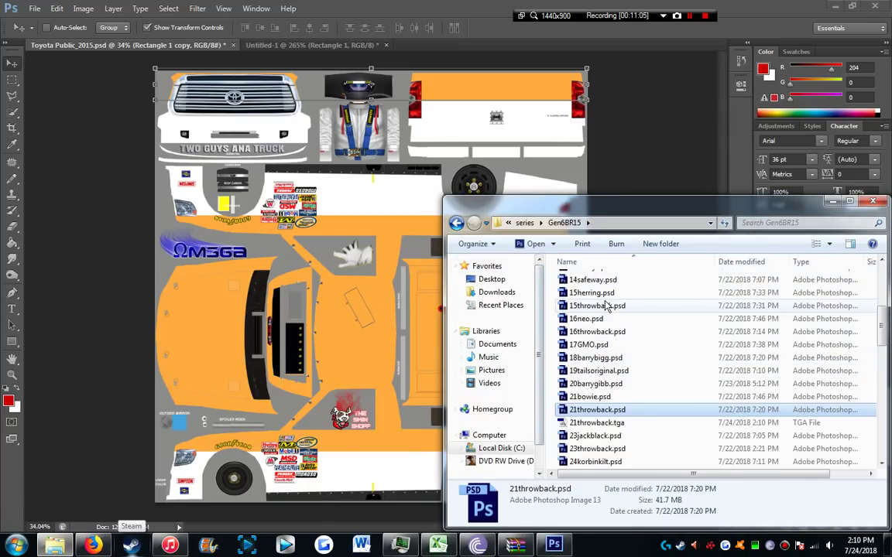
left_click(498, 292)
left_click(805, 222)
left_click(754, 249)
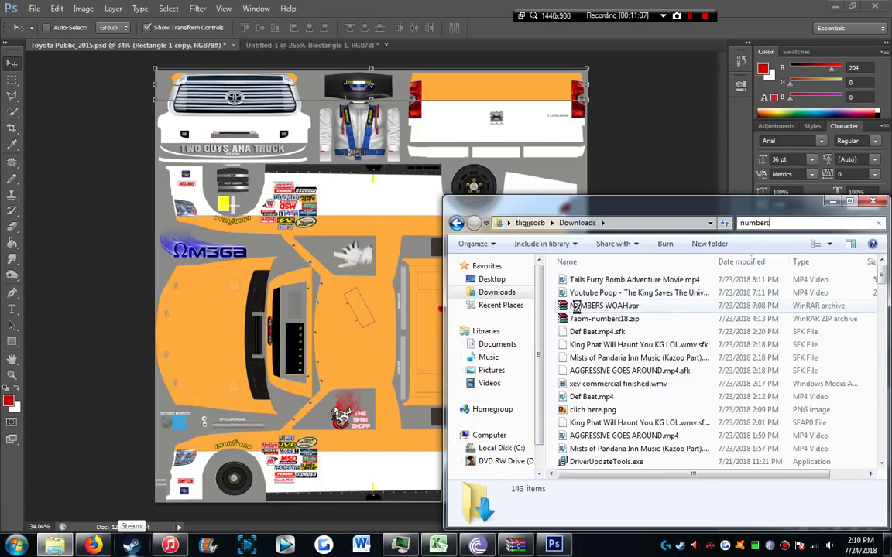
Open 48hms-numbers.psd from the NUMBERS WOAH.rar archive in Photoshop.
double_click(619, 268)
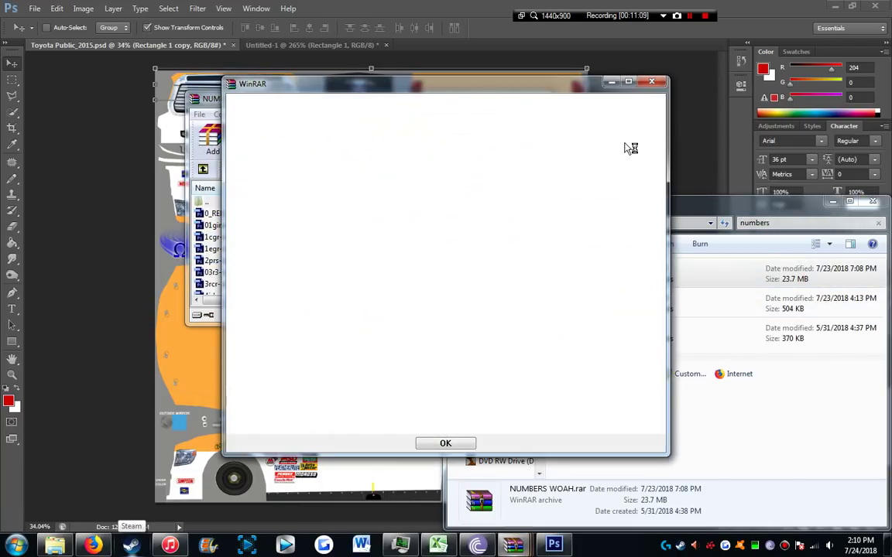
key("Return")
scroll(367, 265, "down", 4)
scroll(367, 265, "down", 5)
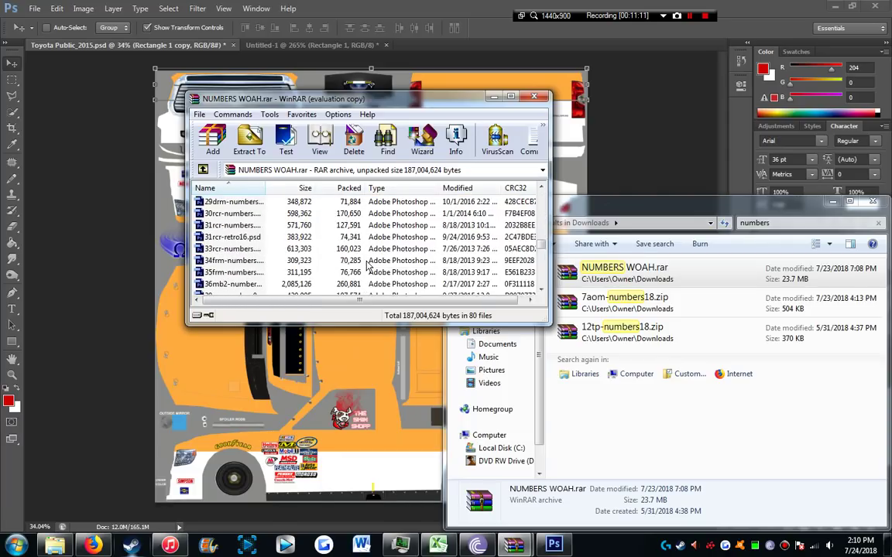
scroll(361, 266, "down", 3)
left_click(361, 261)
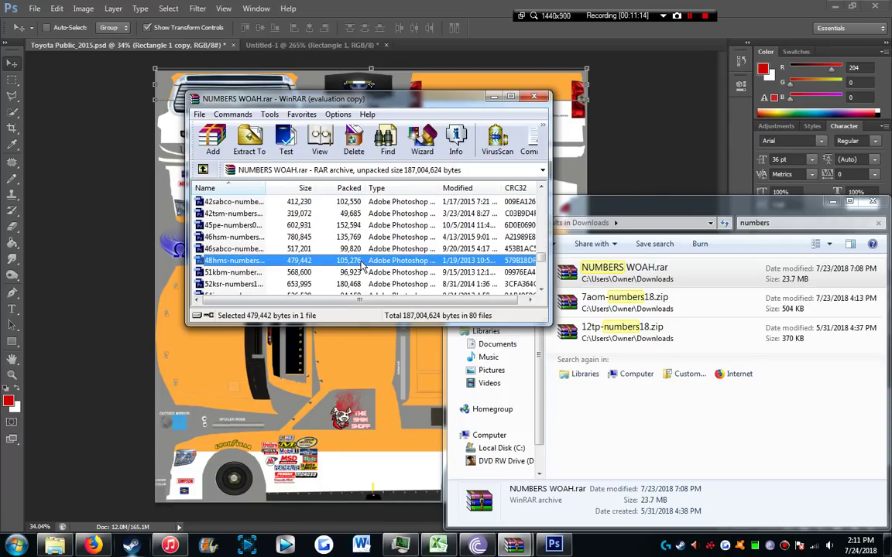
double_click(263, 266)
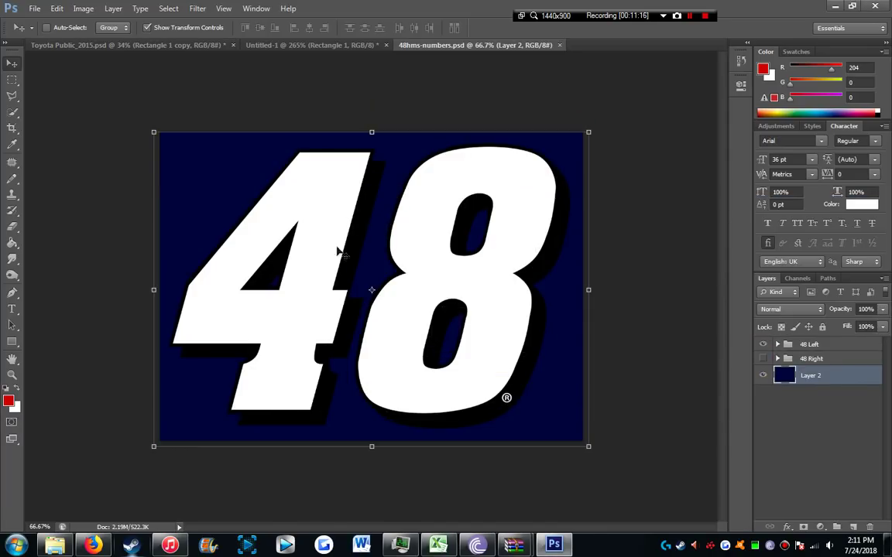
Rotate the white 48 layer in the 48 Left group slightly.
left_click(777, 345)
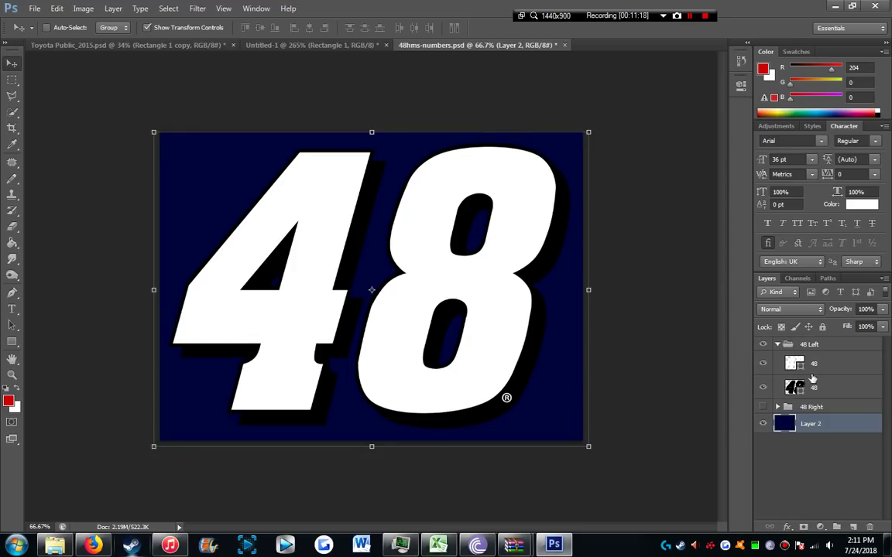
left_click(798, 364)
left_click_drag(260, 137, 257, 127)
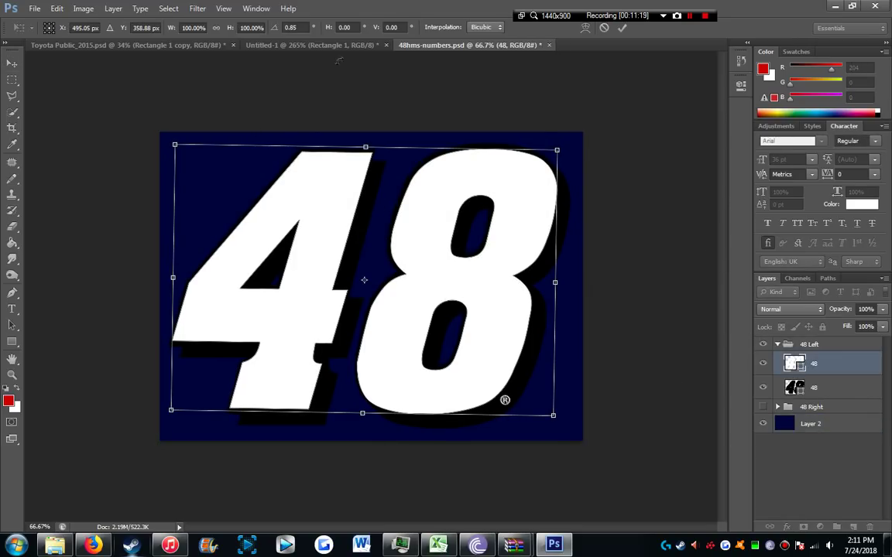
key("Return")
Move the 48 into the Toyota template and scale it down onto the roof.
left_click_drag(289, 189, 342, 318)
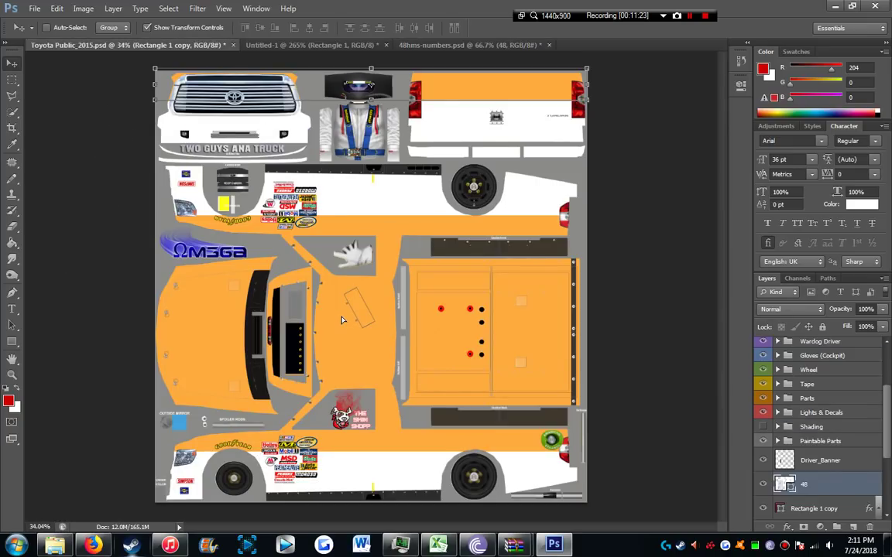
left_click_drag(446, 412, 378, 345)
key("Return")
scroll(374, 341, "up", 2)
scroll(372, 341, "up", 2)
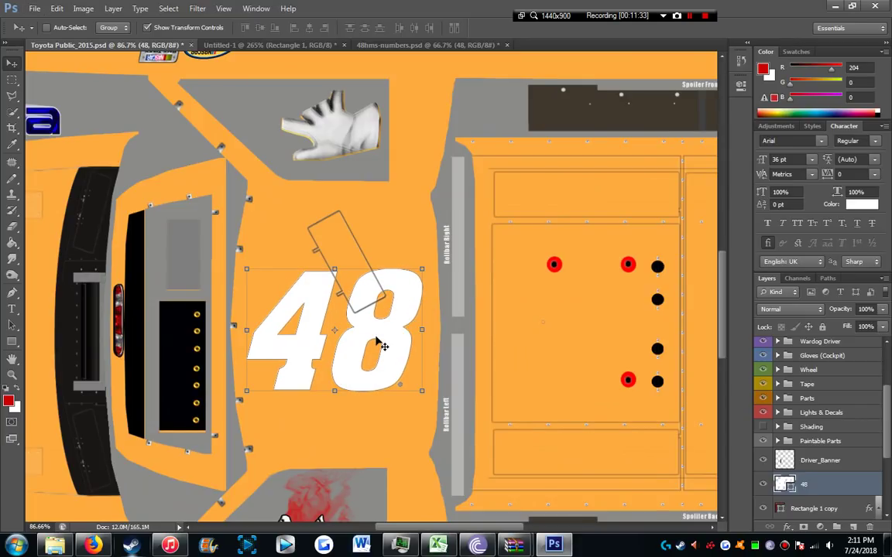
Rasterize the placed 48 layer.
right_click(794, 481)
left_click(754, 143)
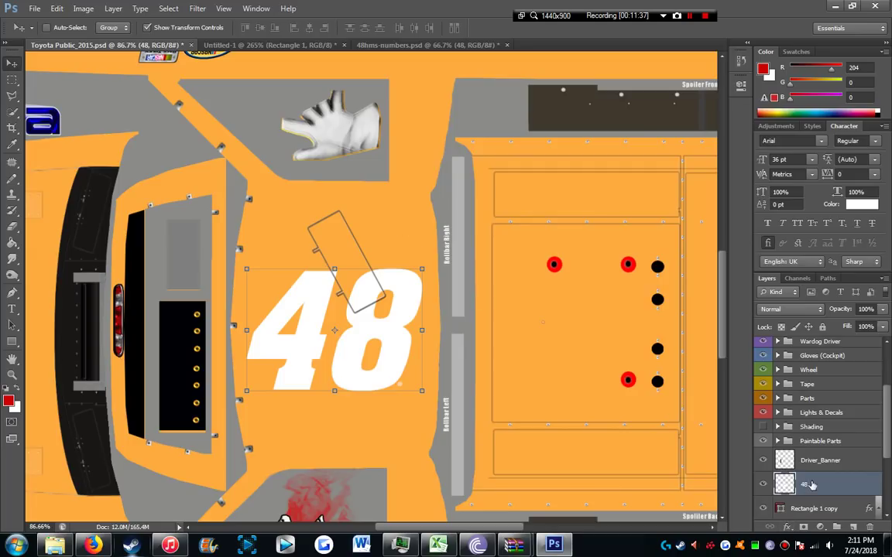
scroll(122, 230, "down", 5)
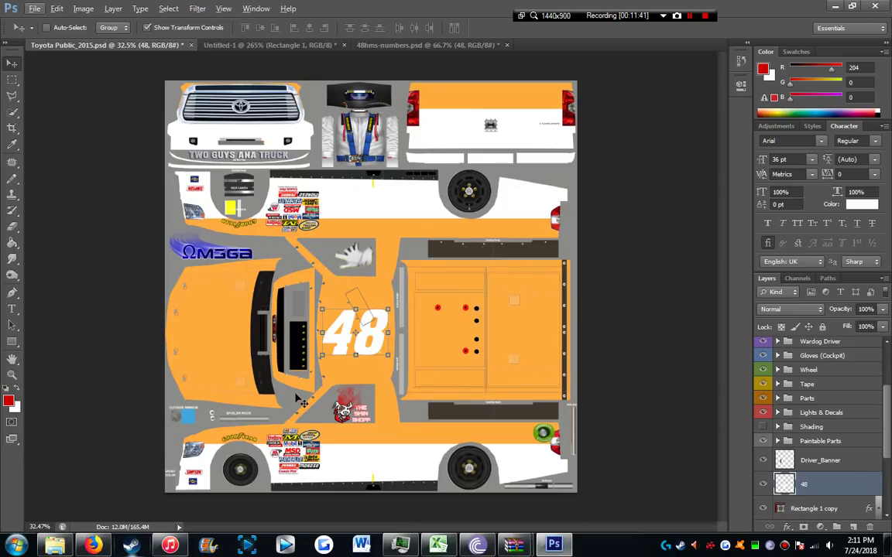
scroll(338, 342, "up", 5)
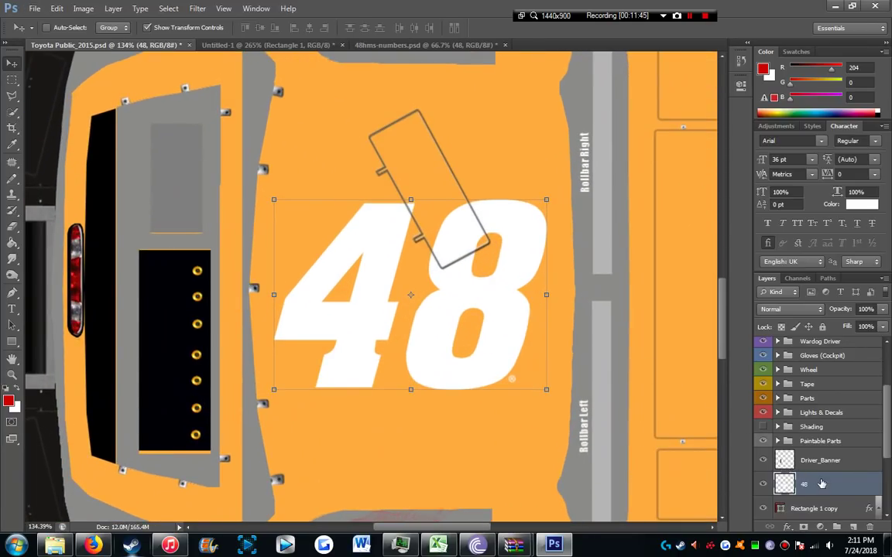
right_click(822, 484)
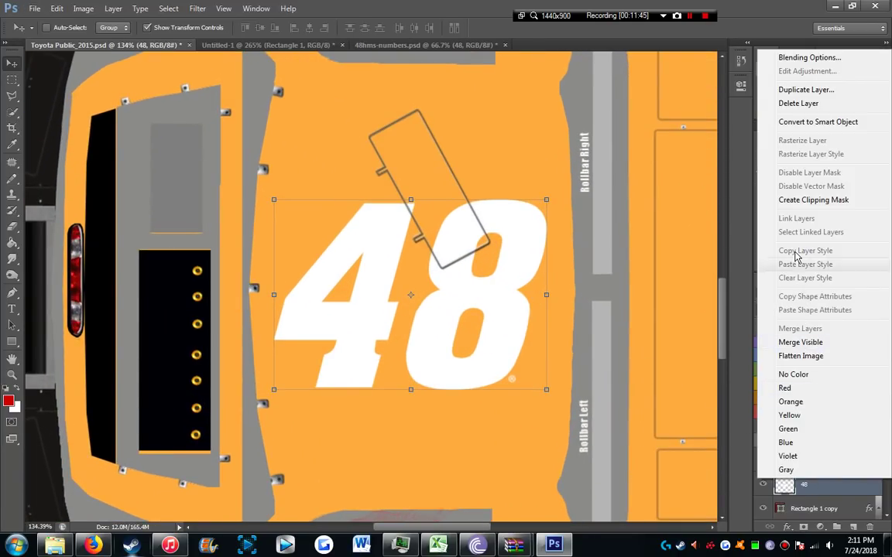
Duplicate the 48 layer and give the original a black Color Overlay.
left_click(731, 82)
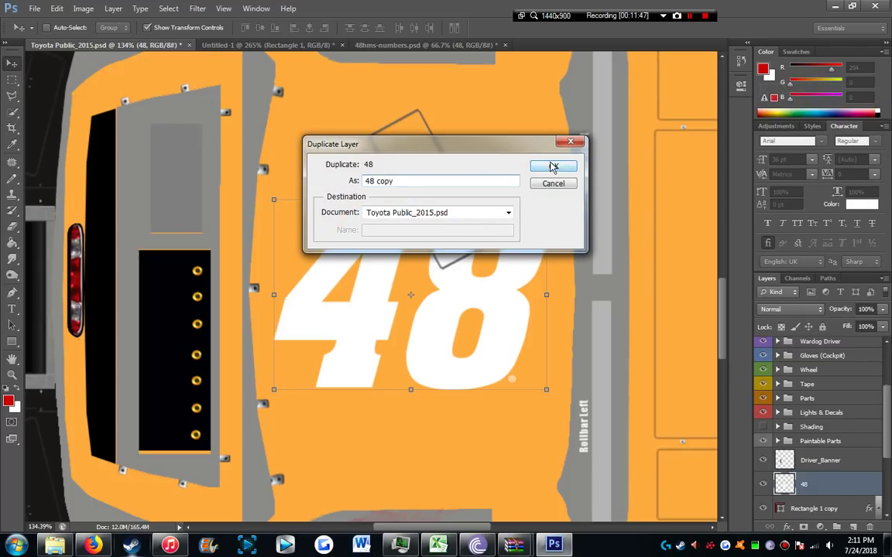
left_click(554, 166)
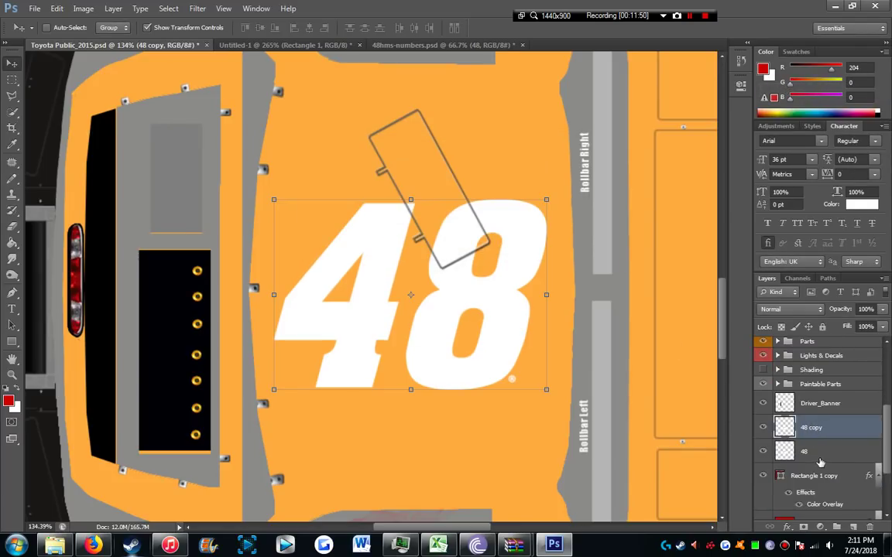
left_click(811, 454)
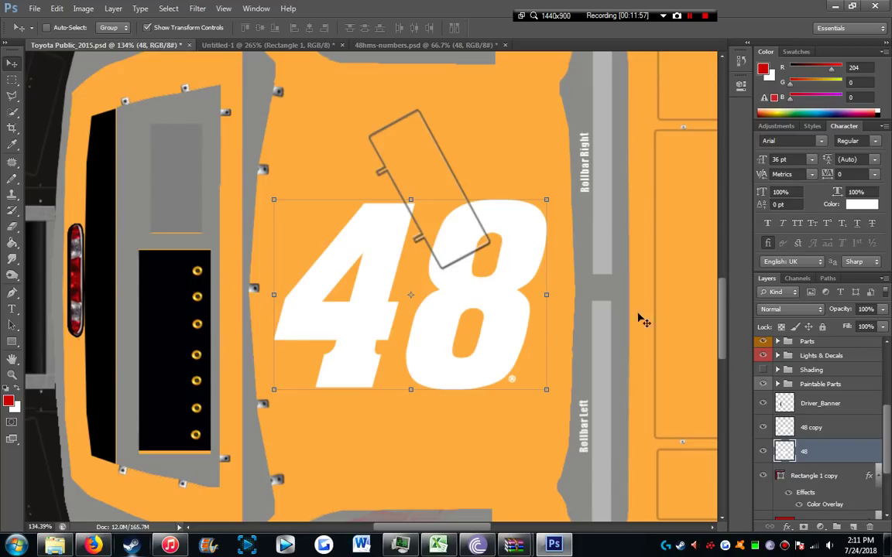
left_click(787, 527)
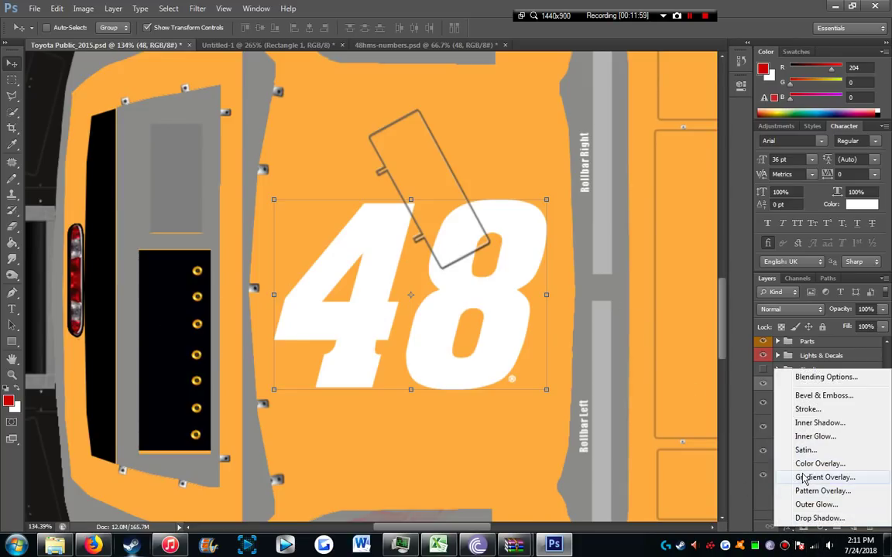
left_click(819, 464)
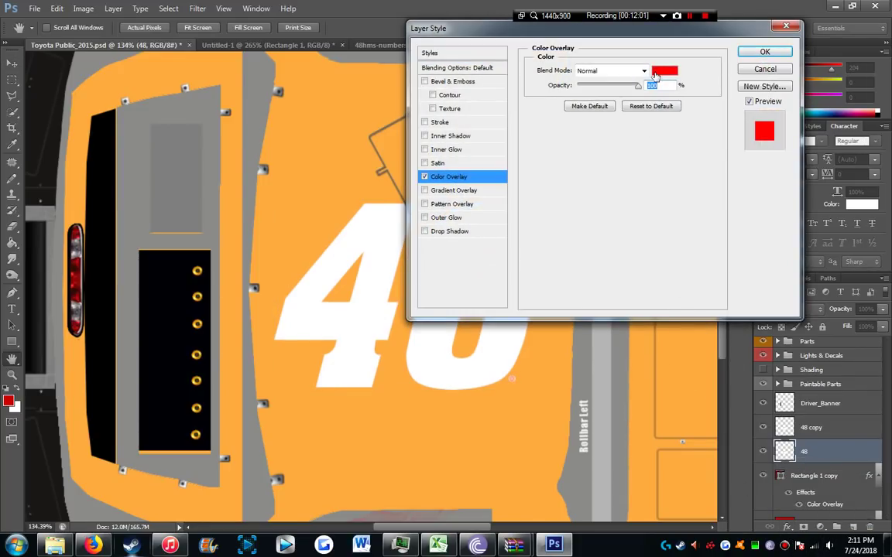
left_click(655, 72)
type("0")
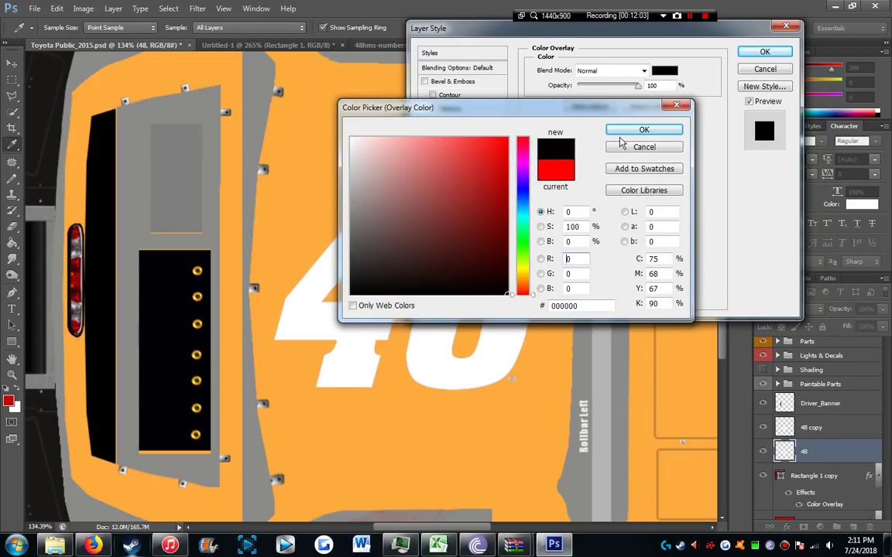
left_click(639, 130)
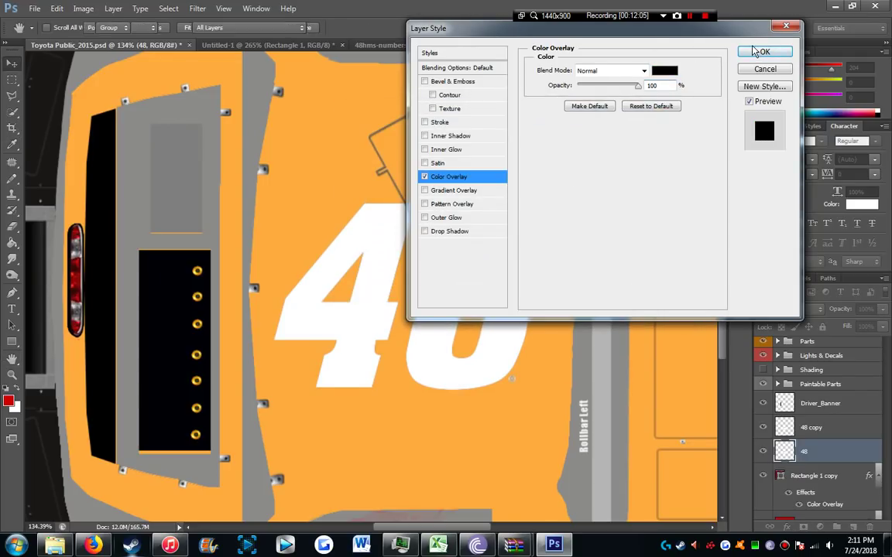
left_click(758, 52)
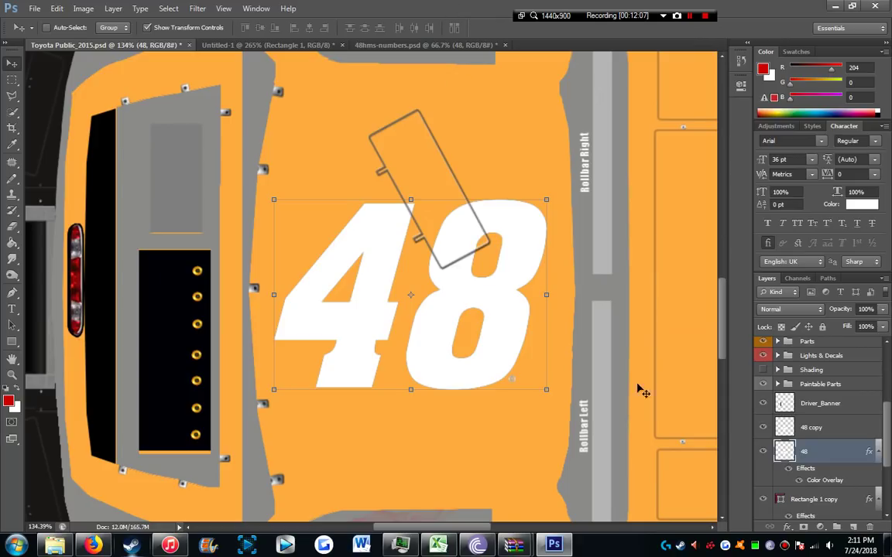
Nudge the black 48 down-right as a shadow, then bring Firefox's Mod Squad page forward.
left_click(805, 434)
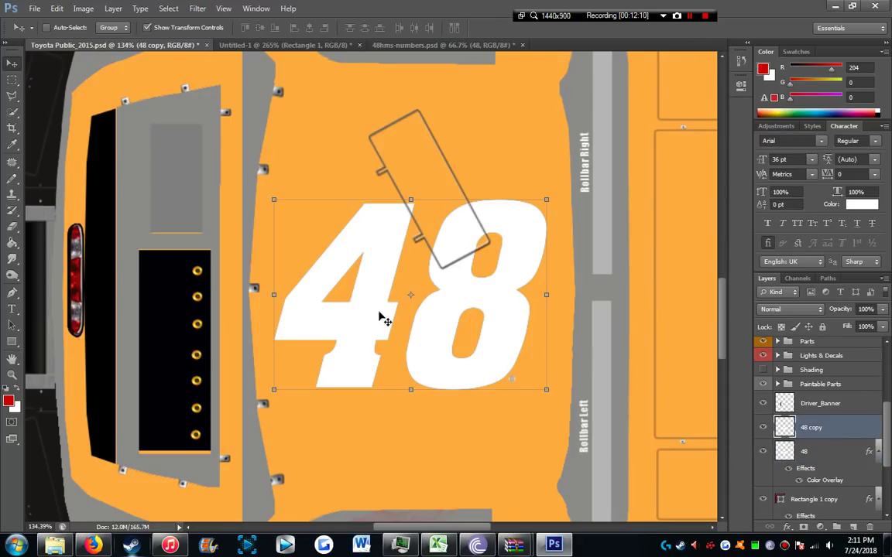
left_click(817, 457)
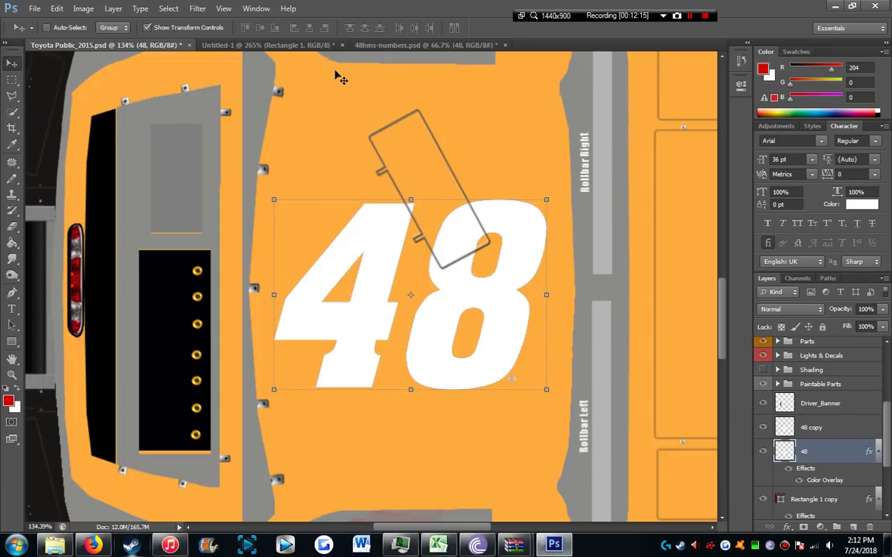
key("Right")
key("Right")
key("Right")
key("Down")
key("Down")
key("Down")
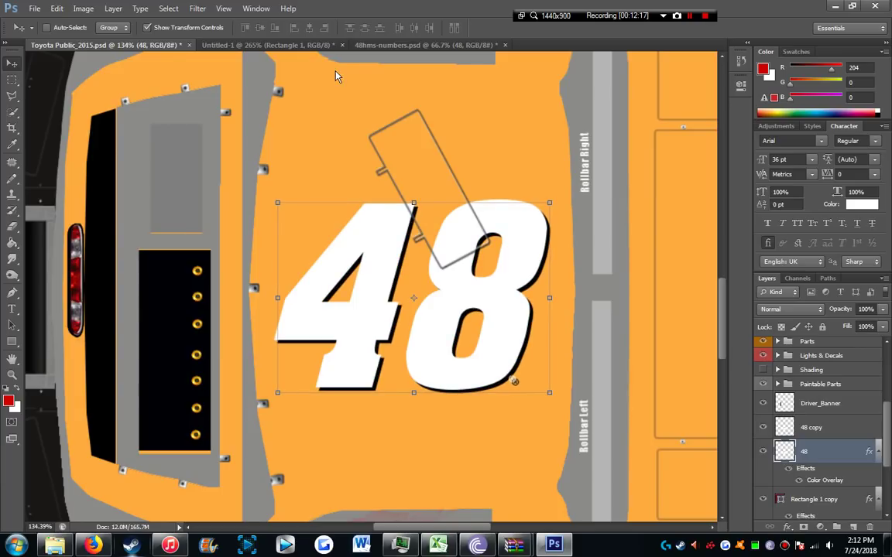
scroll(354, 139, "down", 4, "alt")
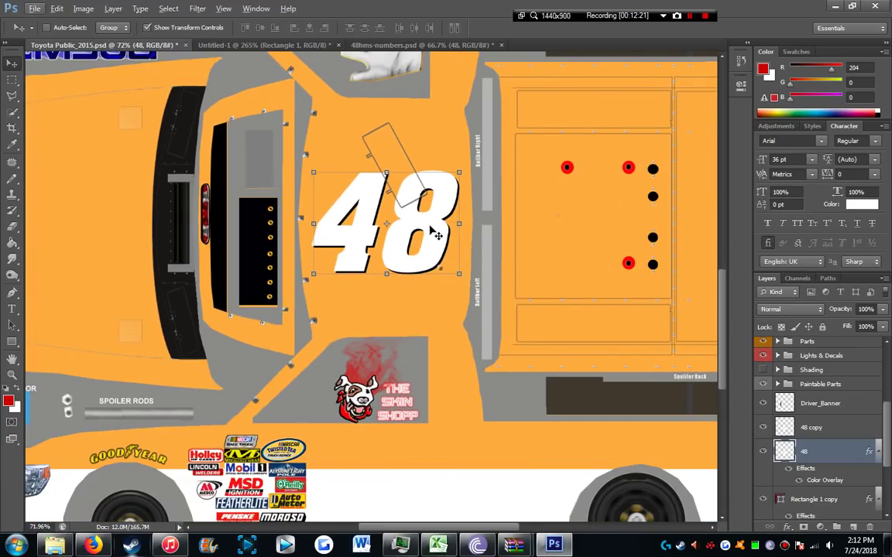
scroll(436, 234, "down", 5, "alt")
scroll(432, 232, "up", 2, "alt")
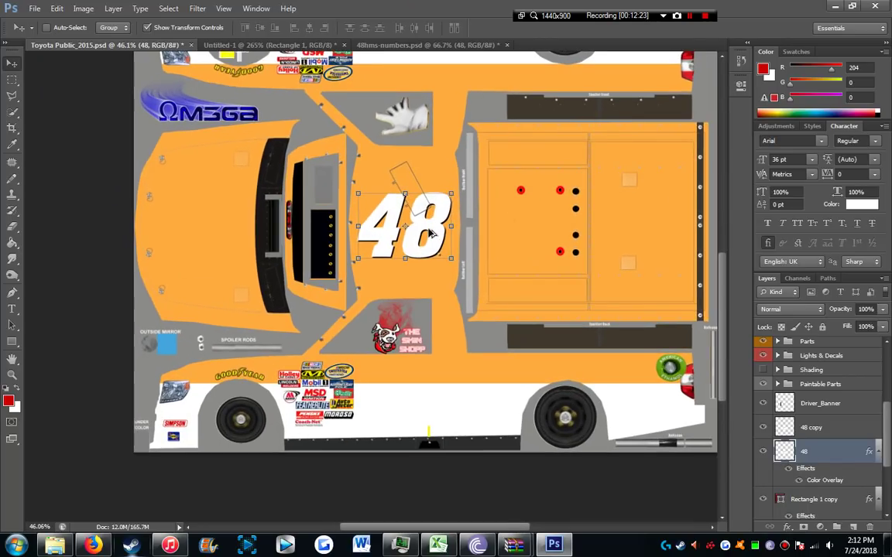
scroll(432, 232, "up", 5, "alt")
scroll(399, 161, "up", 2)
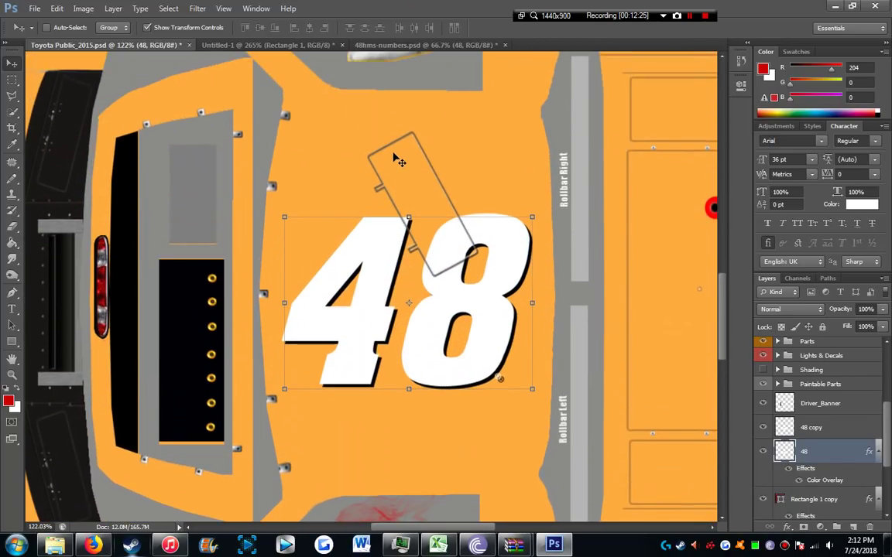
left_click(92, 545)
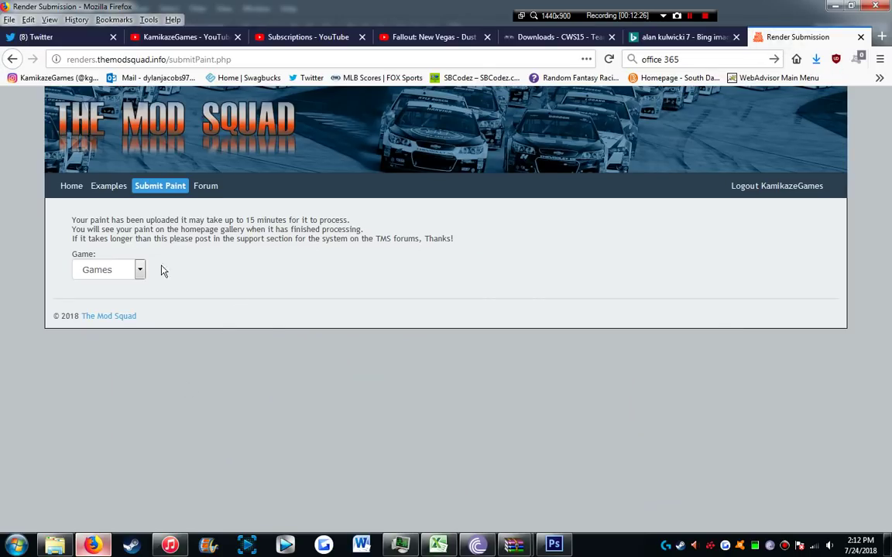
Go to the Mod Squad home page, then return to the Toyota paint file in Photoshop.
left_click(71, 186)
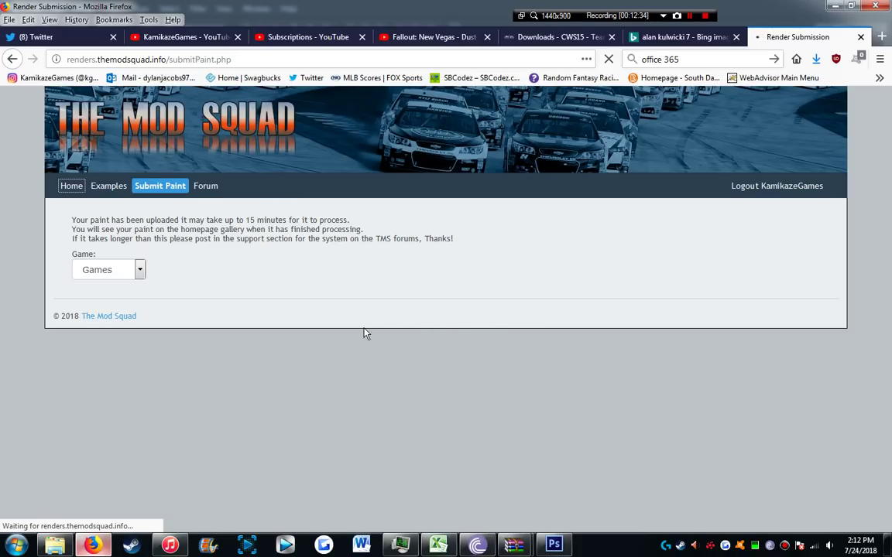
left_click(553, 545)
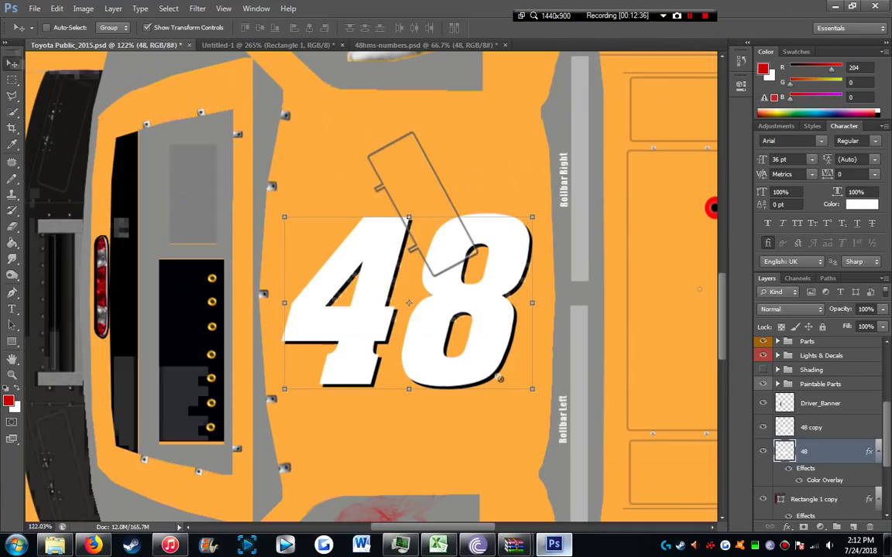
Duplicate the 48 copy layer to create 48 copy 2.
scroll(354, 209, "down", 7)
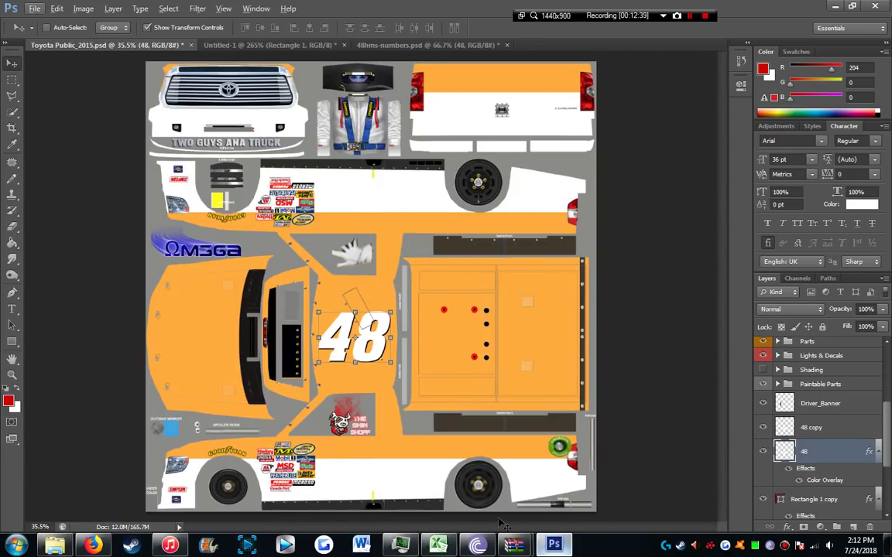
scroll(354, 340, "up", 5)
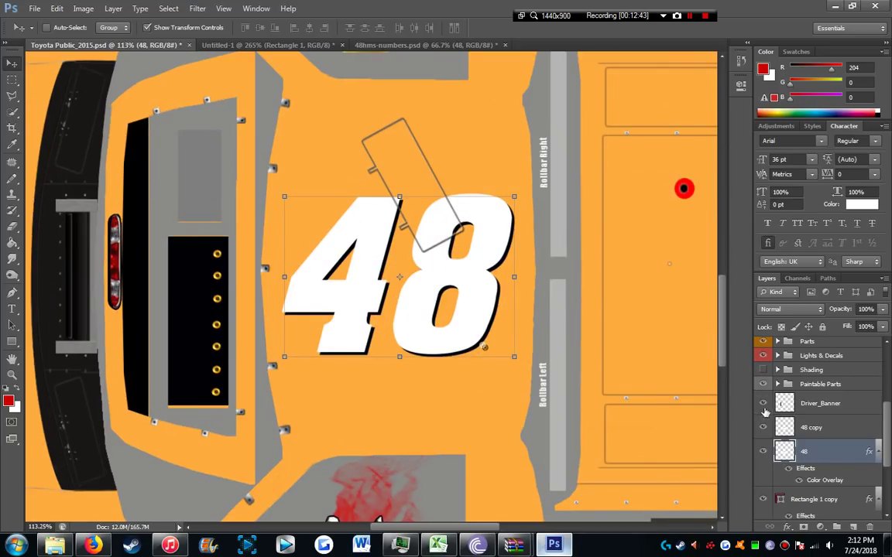
left_click(814, 428)
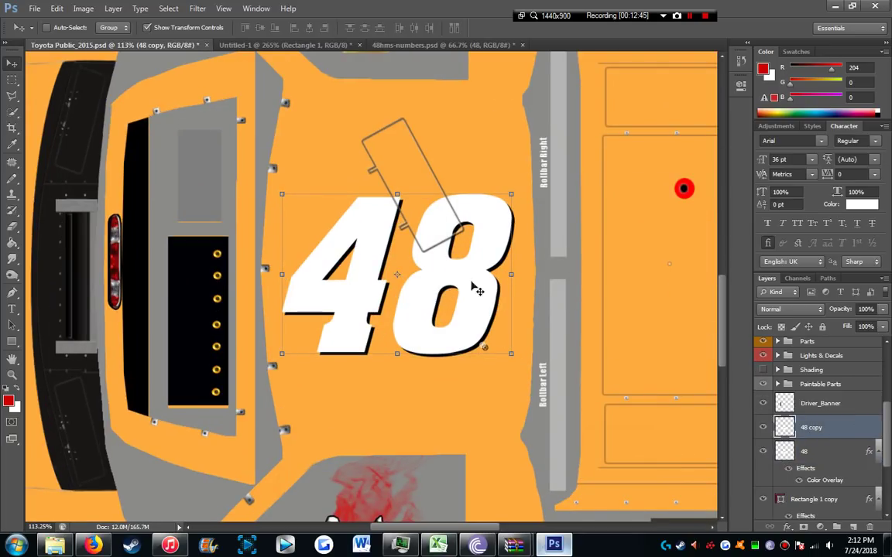
right_click(806, 426)
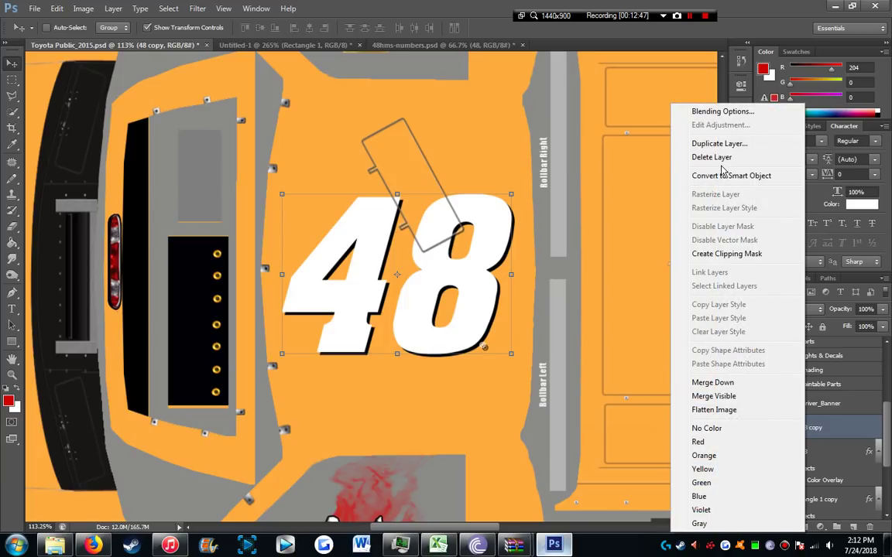
left_click(712, 138)
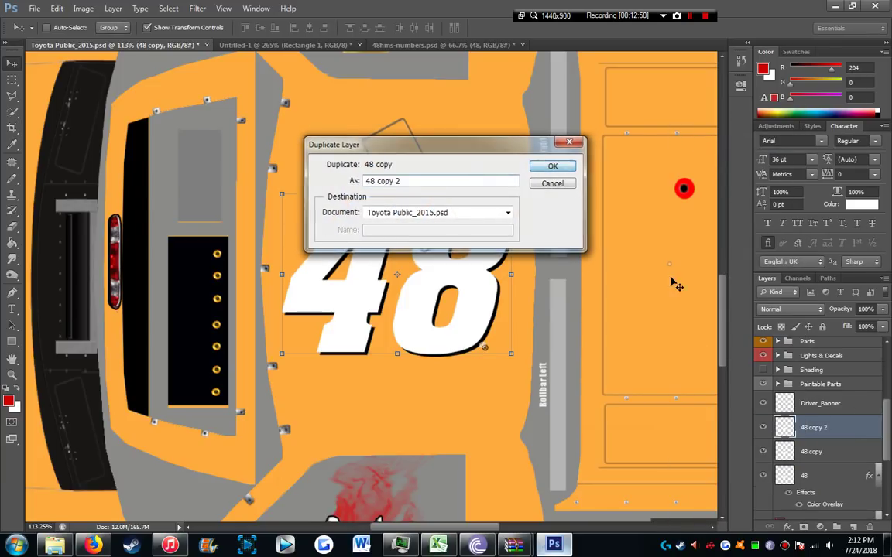
left_click(553, 165)
Give 48 copy a red Color Overlay and nudge it up-left to edge the 48 in red.
left_click(787, 526)
left_click(808, 459)
left_click(664, 71)
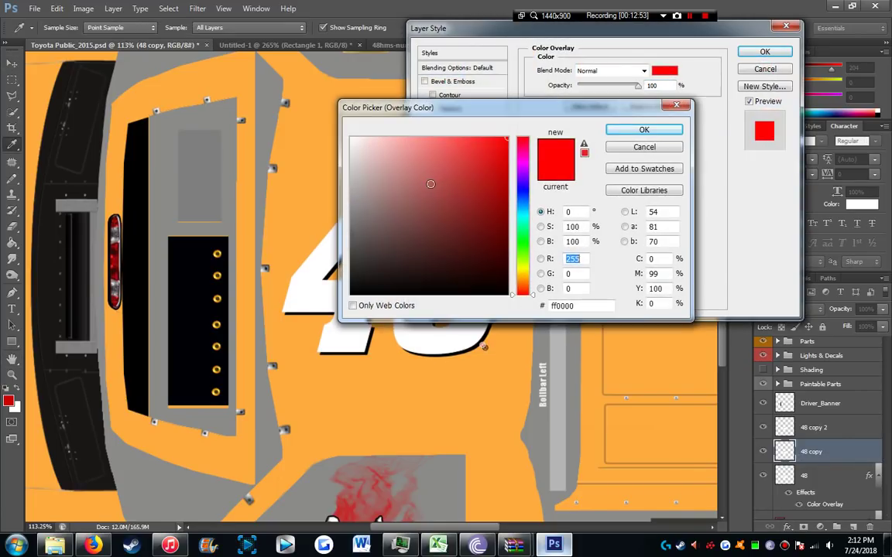
left_click(644, 130)
left_click(764, 51)
key("v")
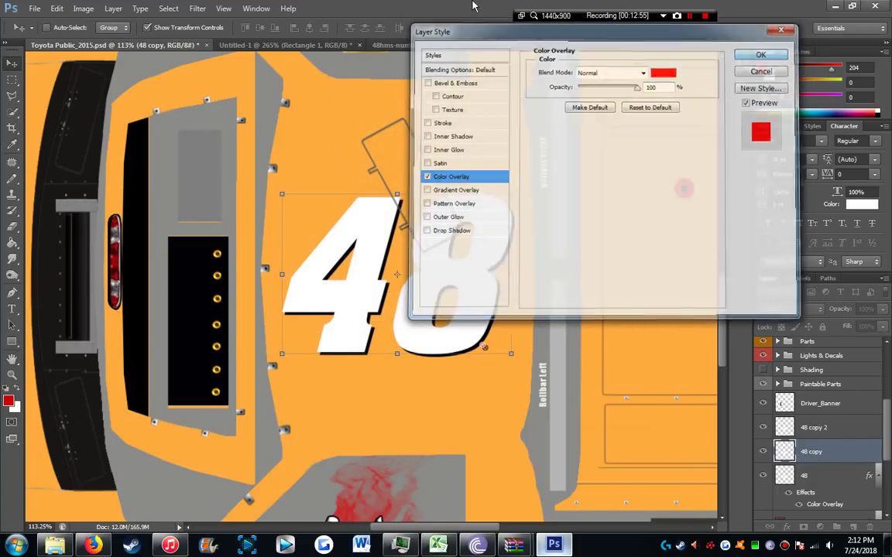
key("Left")
key("Left")
key("Left")
key("Up")
key("Up")
key("Up")
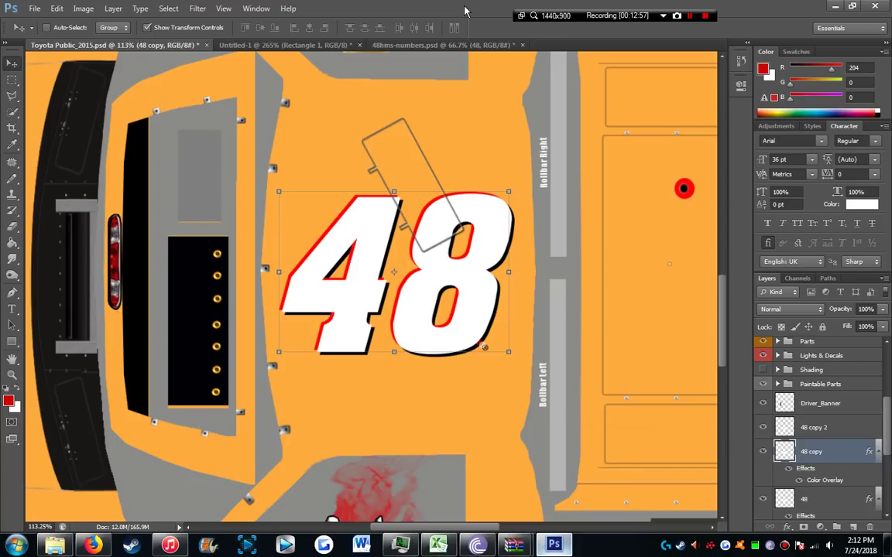
scroll(453, 204, "down", 2)
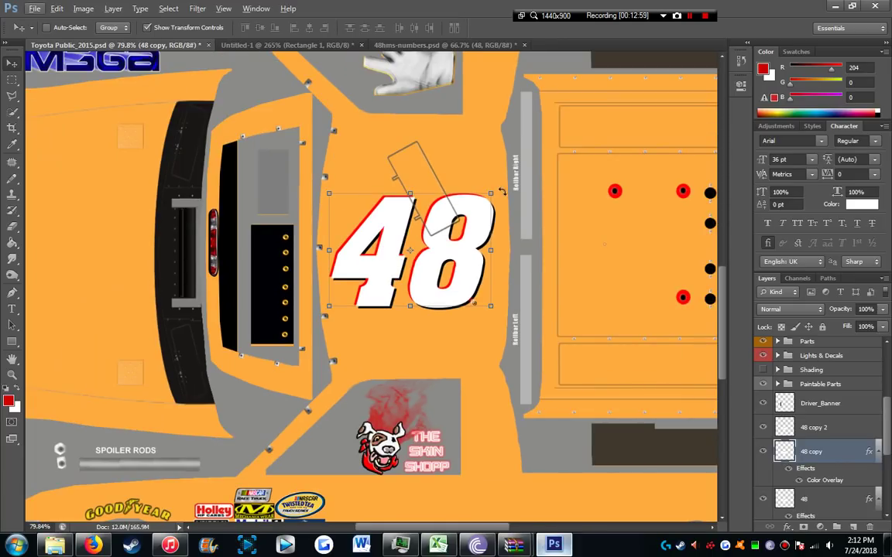
scroll(381, 341, "down", 2)
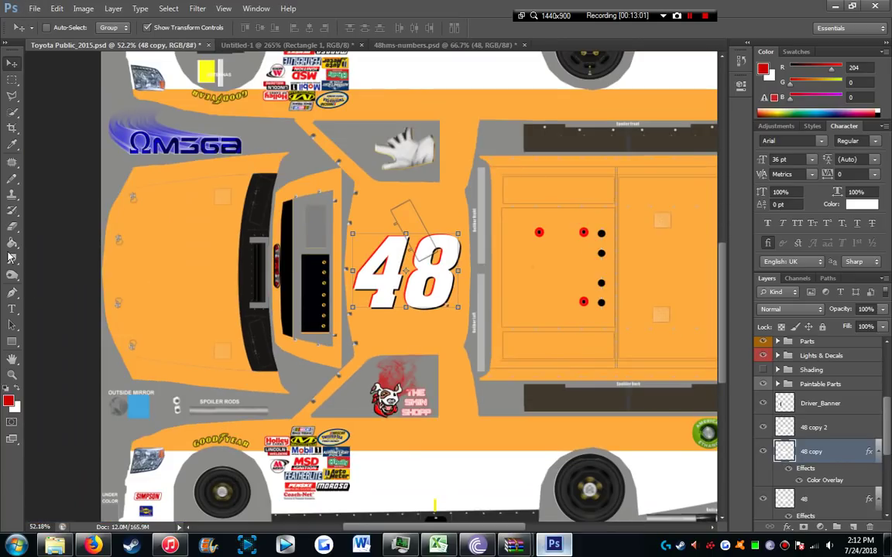
left_click_drag(12, 342, 96, 382)
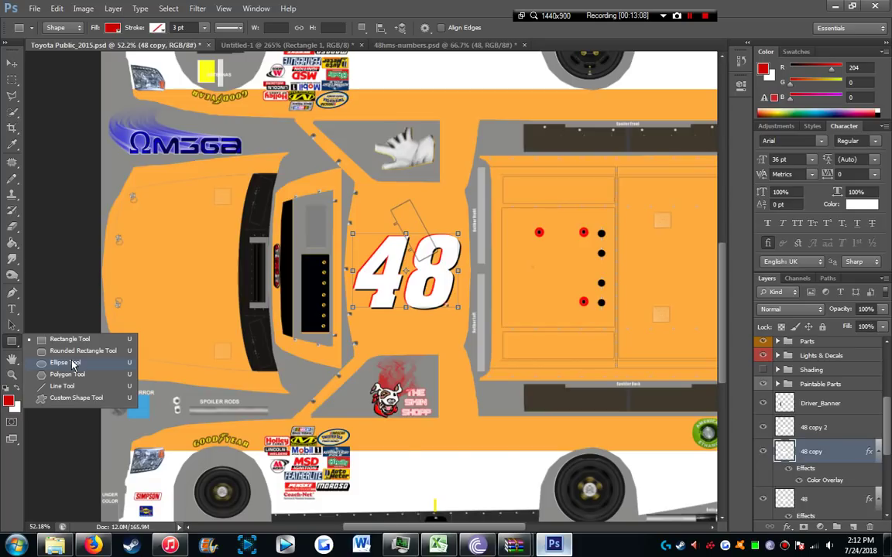
Draw a large red ellipse over the truck bed with the Ellipse tool.
left_click(73, 364)
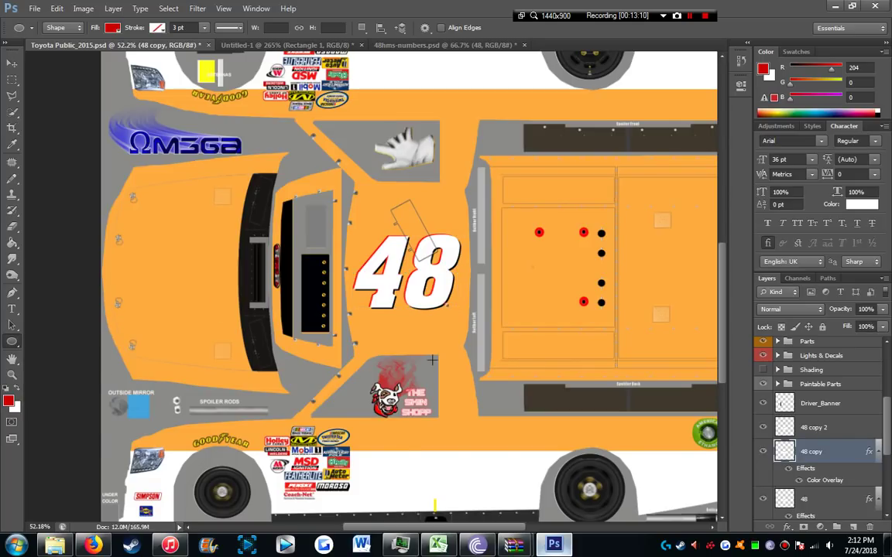
scroll(561, 244, "down", 1)
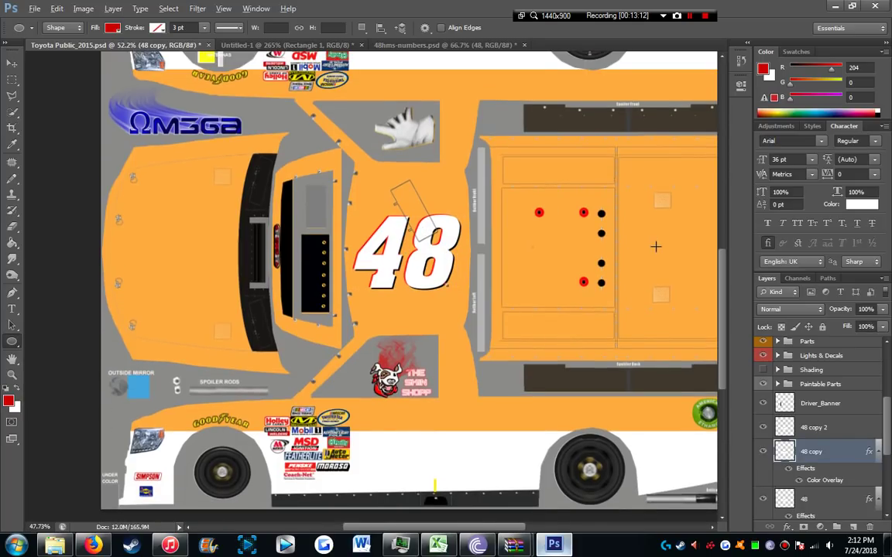
scroll(569, 299, "up", 3)
scroll(547, 316, "up", 2)
scroll(546, 316, "up", 2)
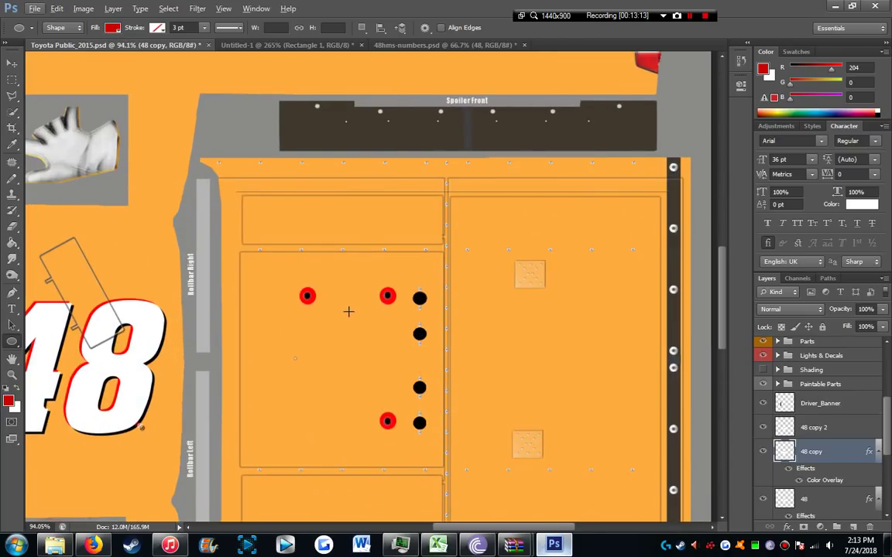
left_click_drag(363, 336, 641, 506)
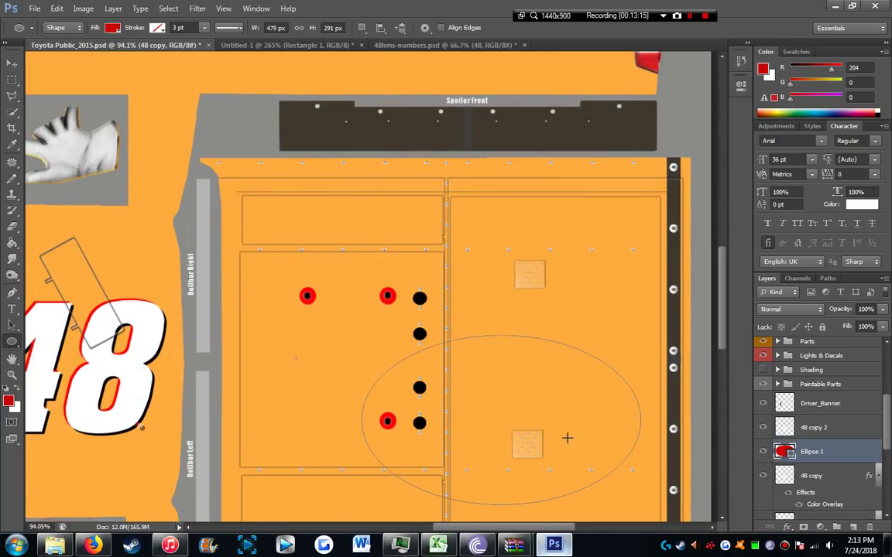
Duplicate Ellipse 1 and give the copy a #ffab3f orange overlay sampled from the body.
right_click(834, 447)
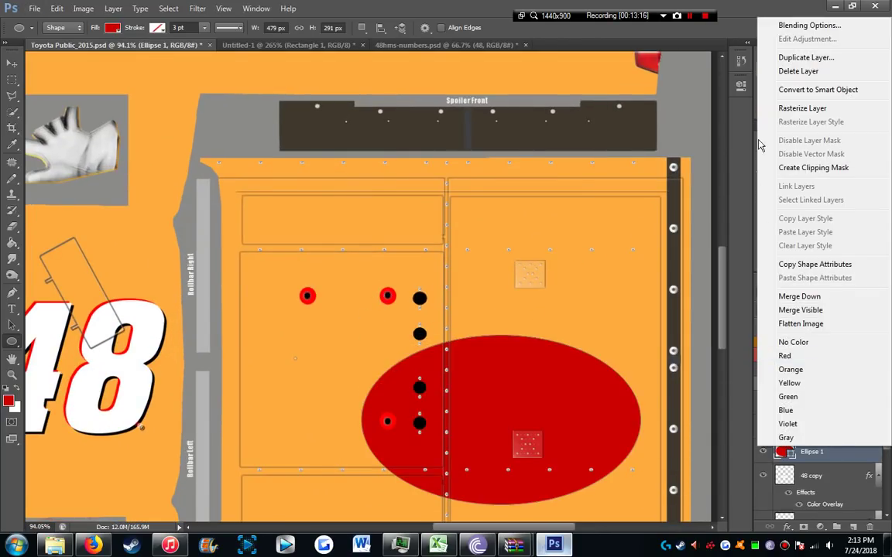
left_click(784, 52)
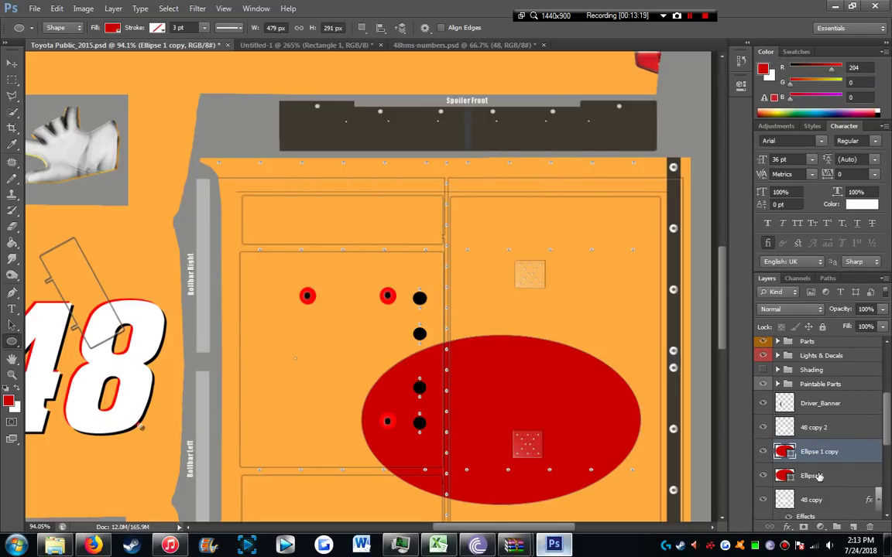
left_click(813, 475)
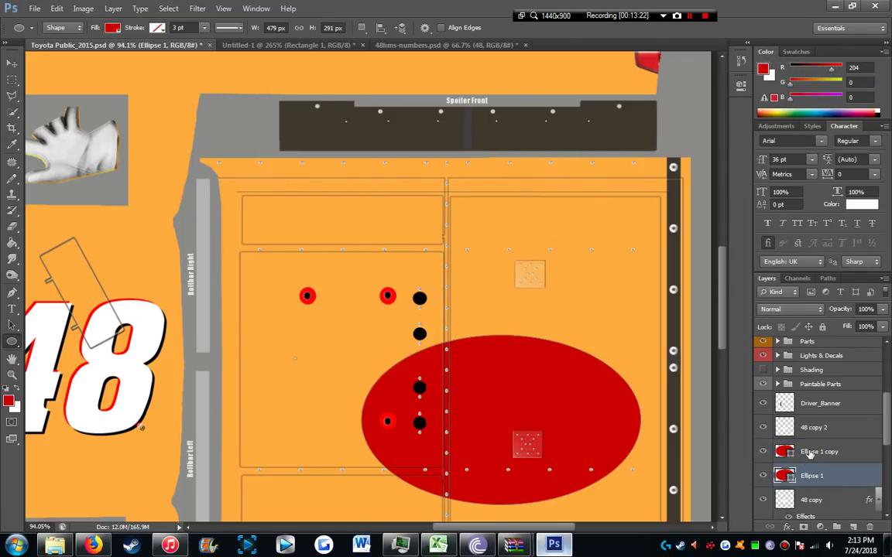
left_click(810, 453)
left_click(788, 527)
left_click(803, 461)
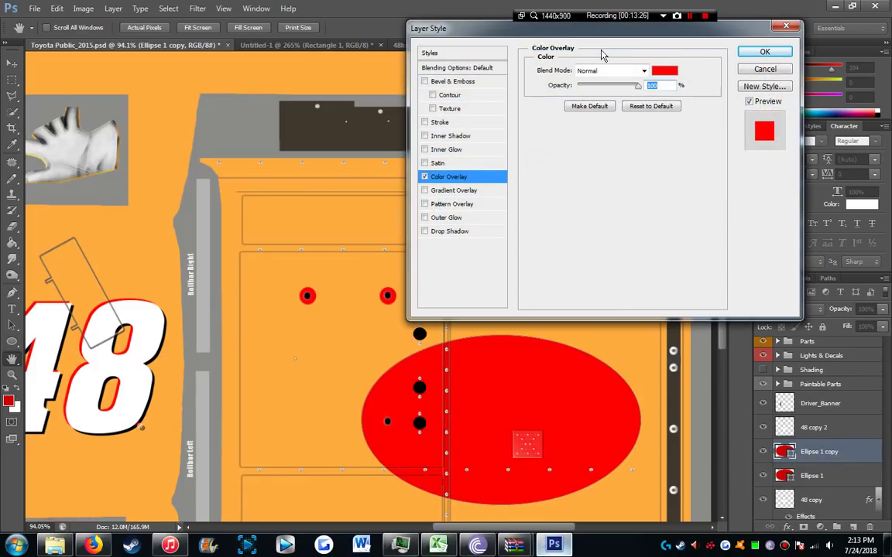
left_click(665, 71)
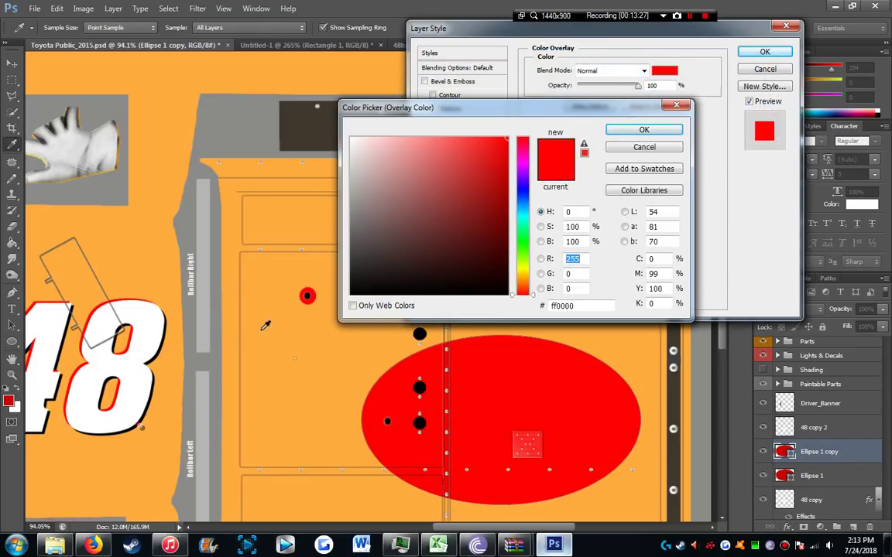
left_click(294, 357)
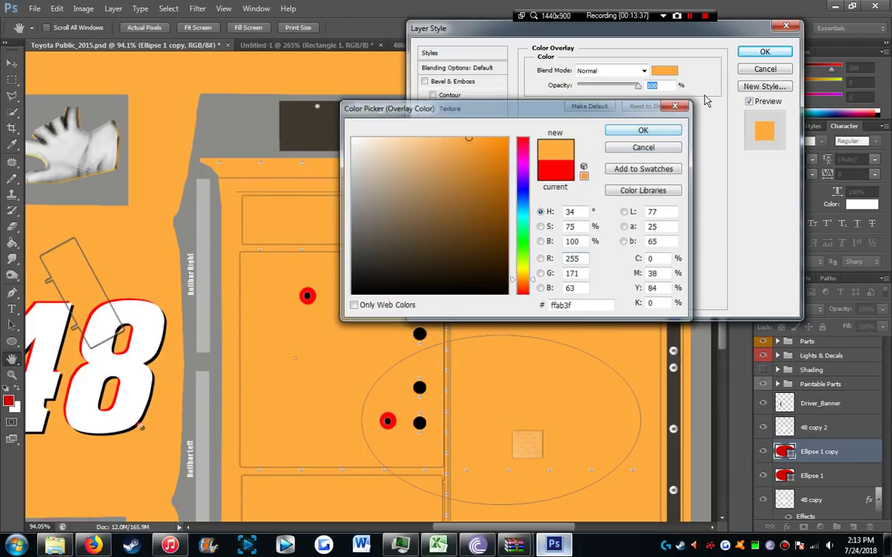
left_click(650, 147)
left_click(764, 52)
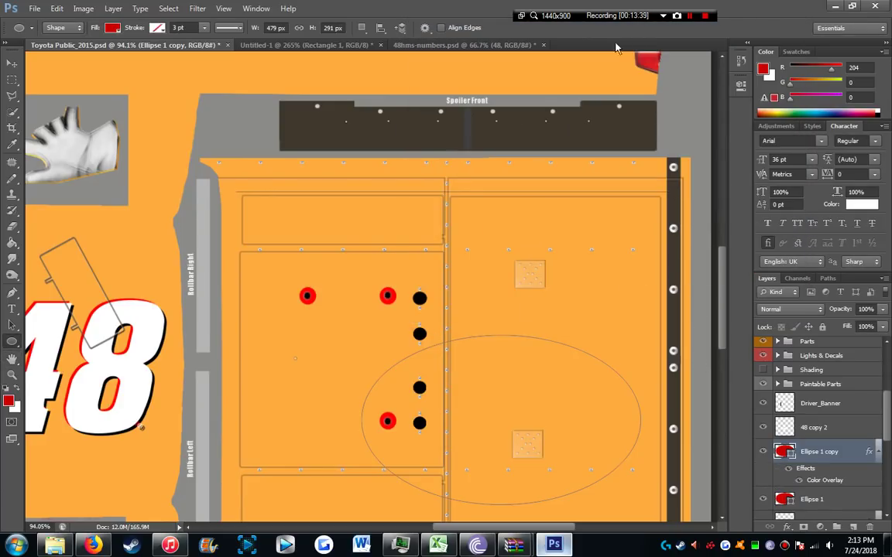
left_click(12, 63)
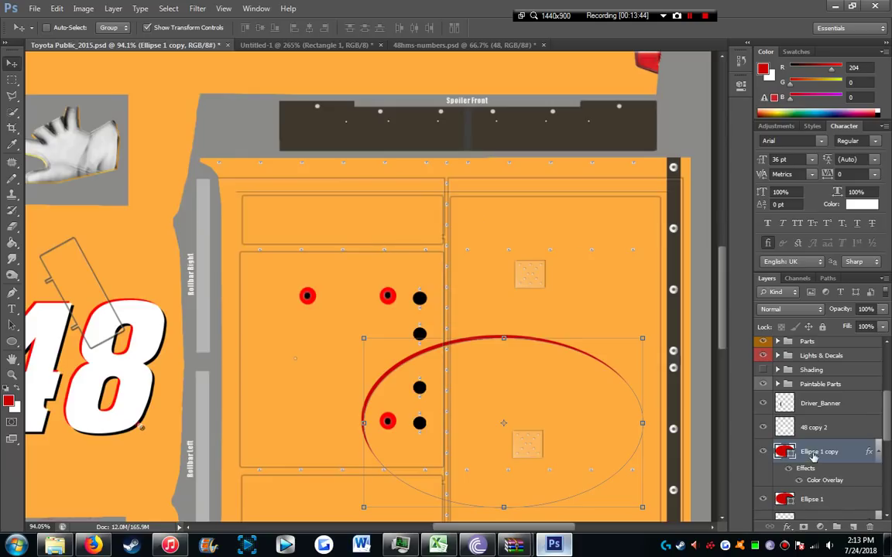
Shift the orange ellipse copy to leave a red crescent, then duplicate that swoosh layer.
left_click(830, 432)
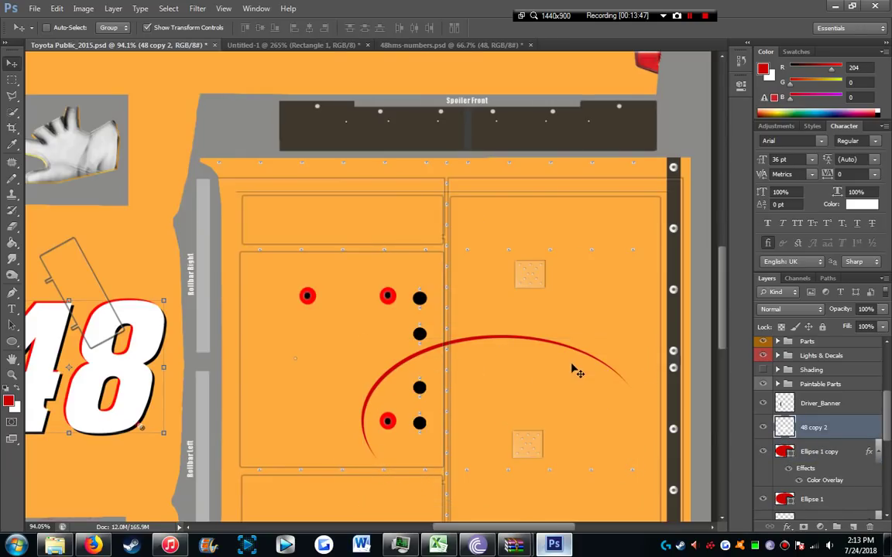
left_click(822, 459)
mouse_move(509, 414)
left_mouse_down()
mouse_move(525, 425)
mouse_move(514, 414)
left_mouse_up()
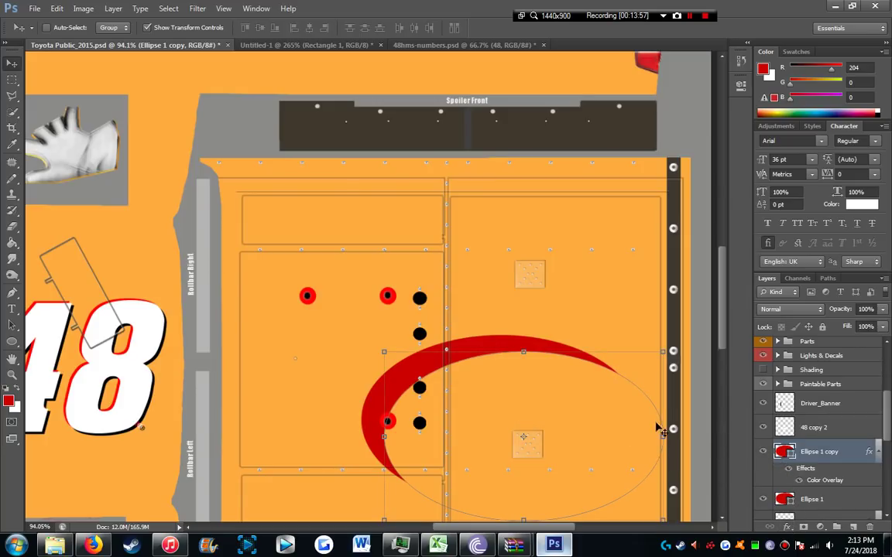
right_click(820, 452)
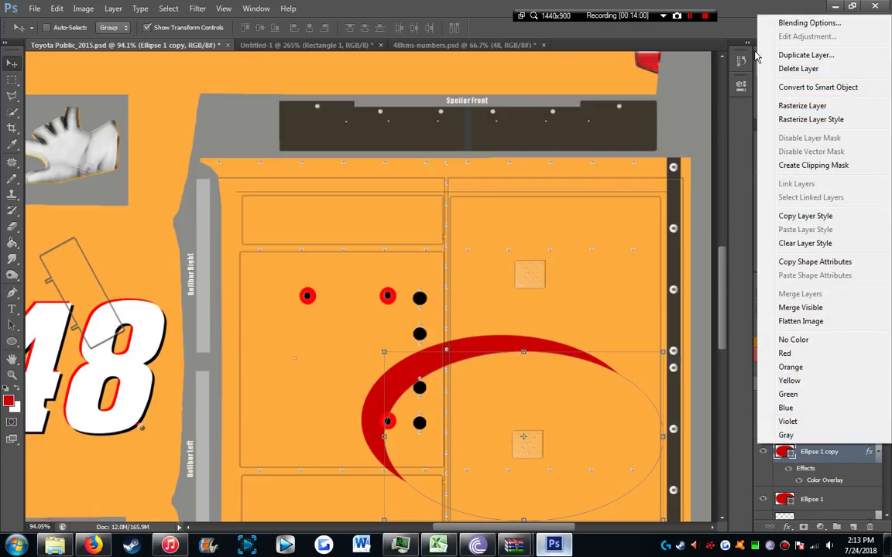
left_click(708, 51)
left_click(554, 168)
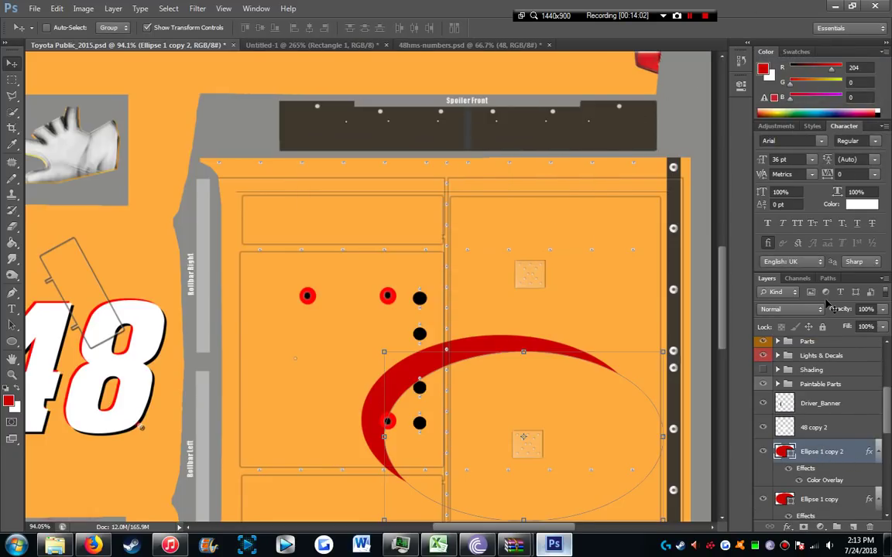
scroll(814, 504, "down", 2)
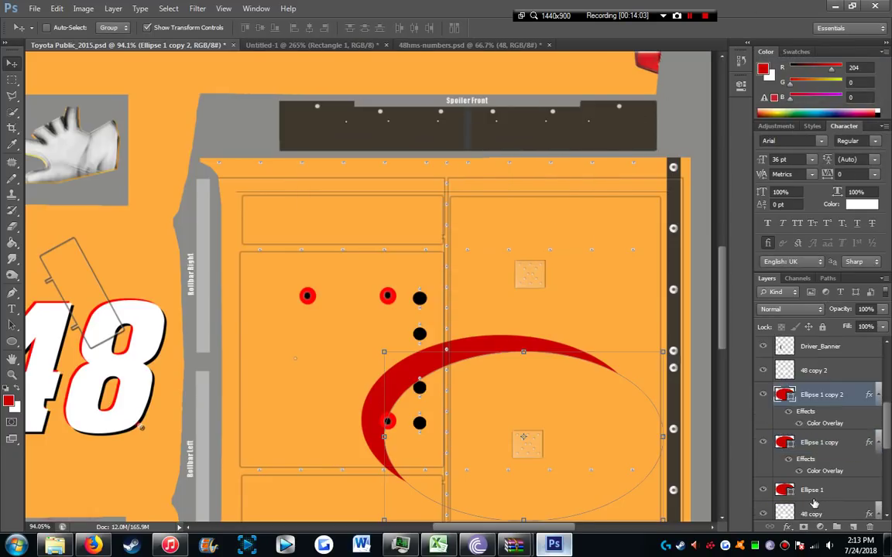
Change the Ellipse 1 copy overlay to black and nudge it up-left for a black edge.
left_click(821, 452)
double_click(822, 471)
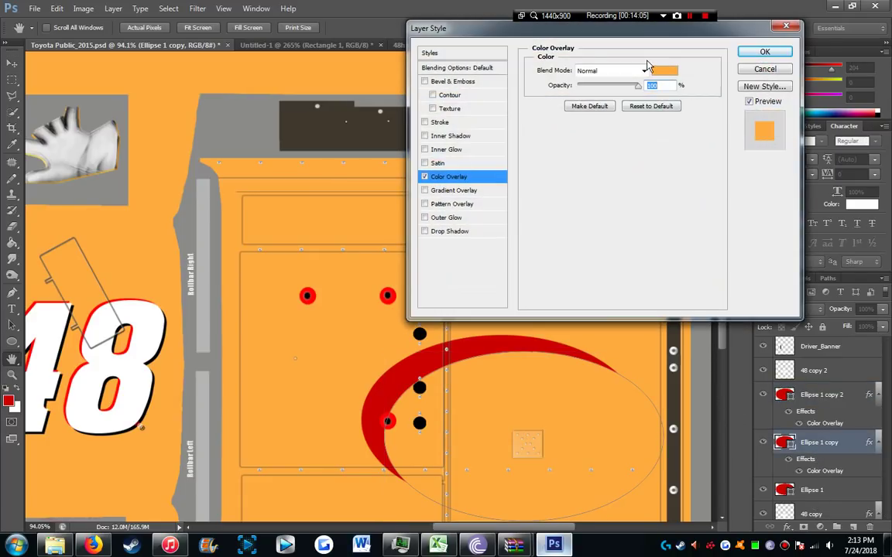
left_click(662, 71)
left_click_drag(436, 170, 508, 295)
left_click(646, 134)
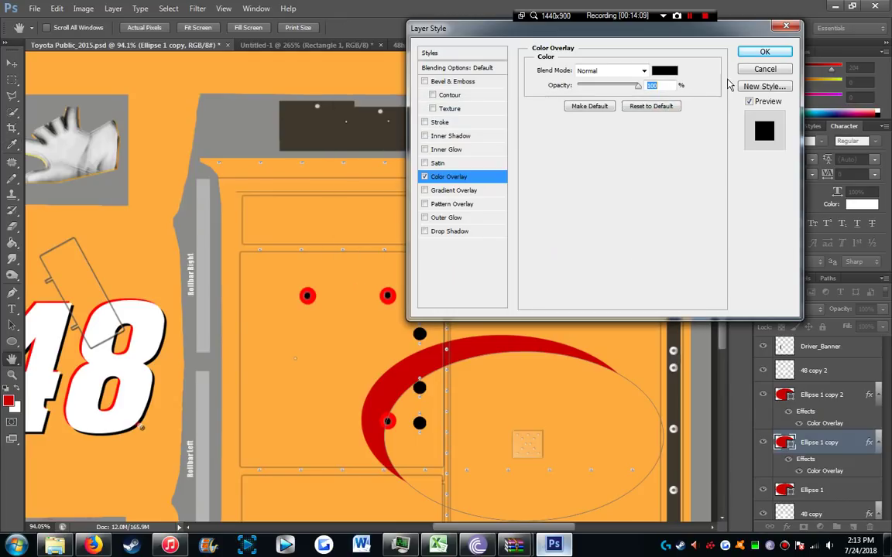
left_click(764, 51)
key("Up")
key("Up")
key("Up")
key("Left")
key("Left")
key("Left")
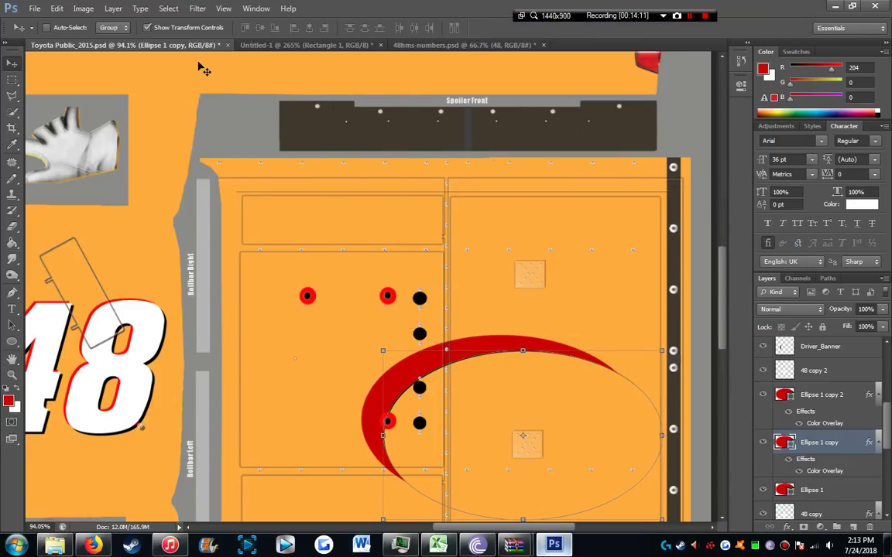
Select the 48 copy 2 layer and zoom out to view the whole truck.
left_click(817, 372)
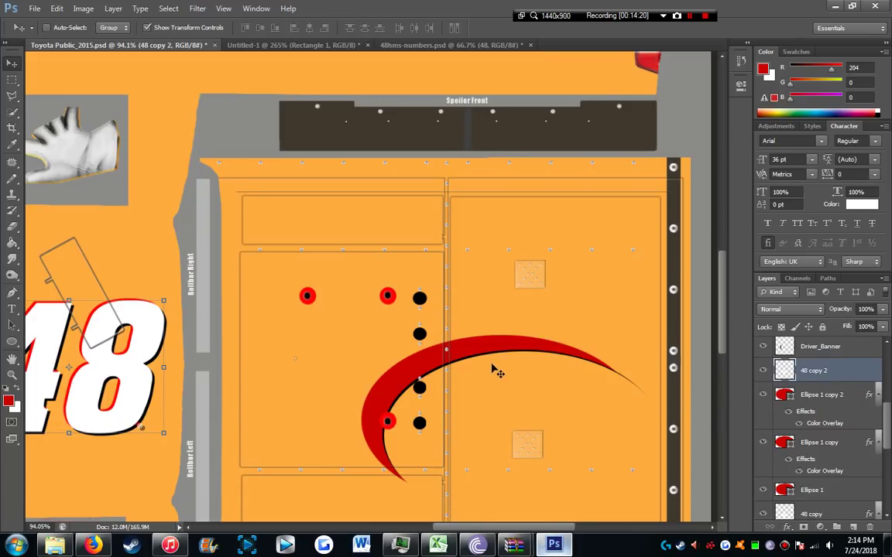
scroll(495, 364, "down", 3)
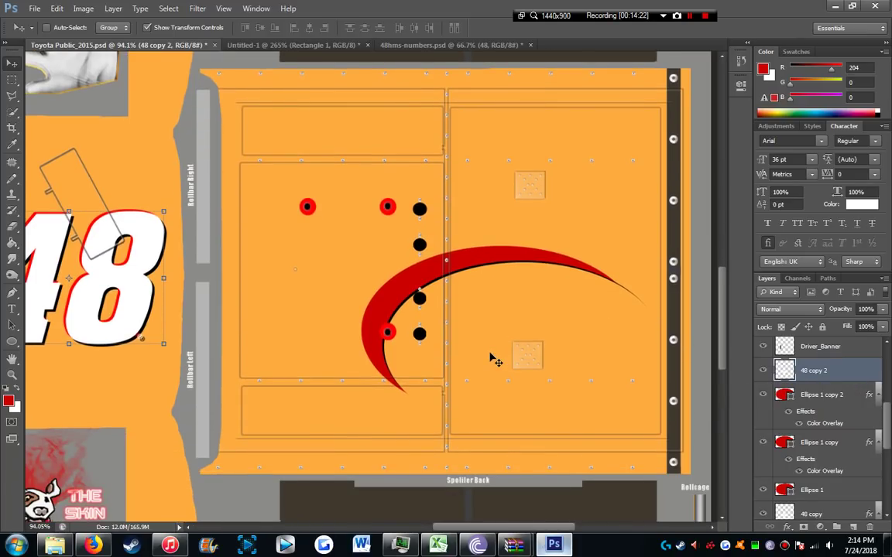
scroll(496, 361, "down", 5)
scroll(526, 331, "down", 1)
scroll(557, 329, "up", 1)
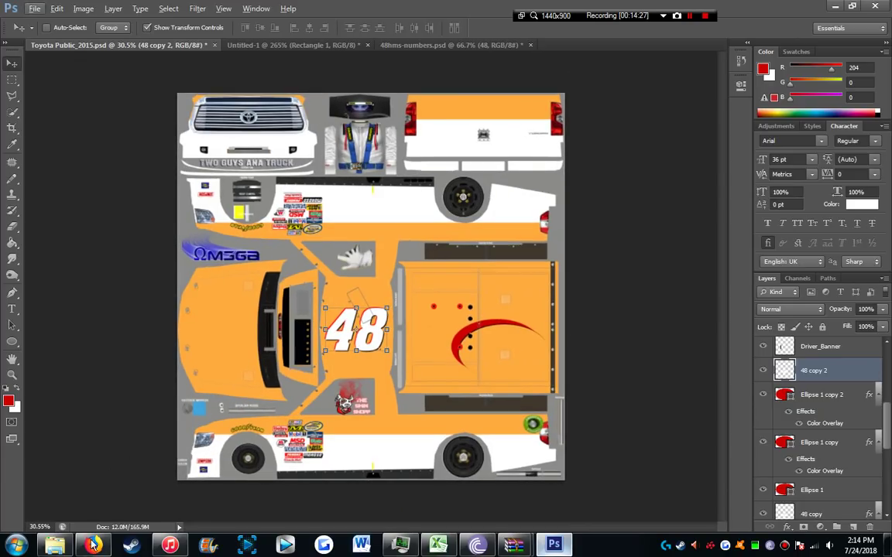
Browse to C:\Papyrus\NASCAR Racing 2003 Season\series\Gen6BR15 and drag 43throwback.psd into Photoshop.
left_click(54, 546)
left_click(501, 448)
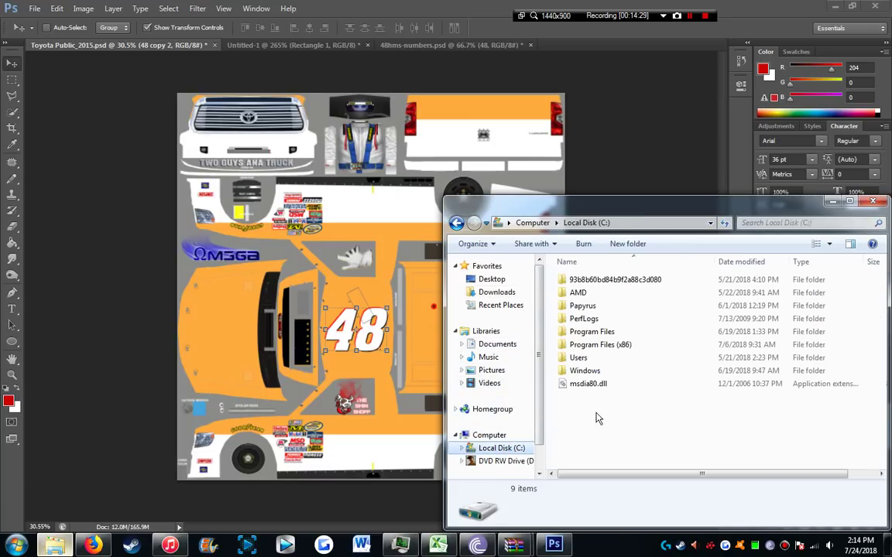
double_click(588, 306)
double_click(619, 283)
left_click(586, 399)
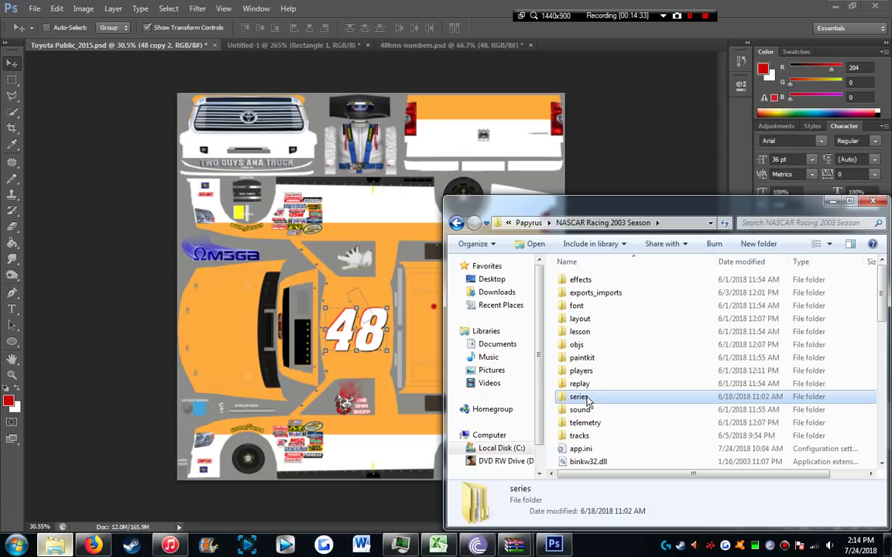
double_click(586, 398)
left_click(581, 319)
left_click(591, 344)
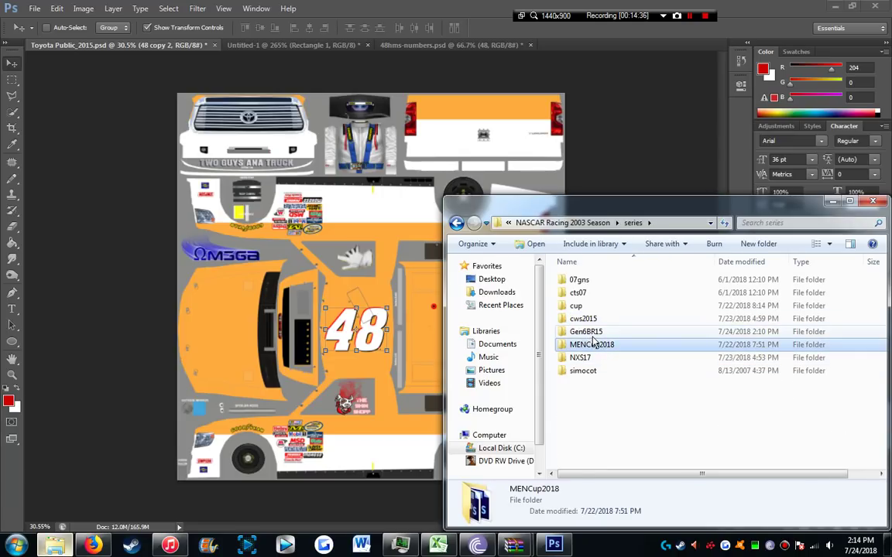
double_click(588, 331)
scroll(642, 338, "down", 8)
scroll(619, 371, "down", 2)
left_click_drag(593, 422, 369, 269)
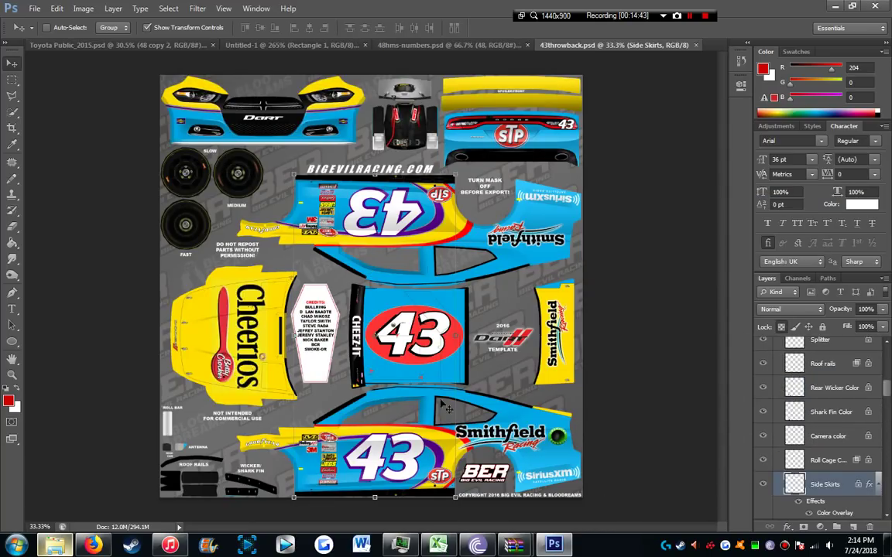
Zoom in on the 43 and STP logo on the car's side panel.
scroll(390, 302, "up", 3)
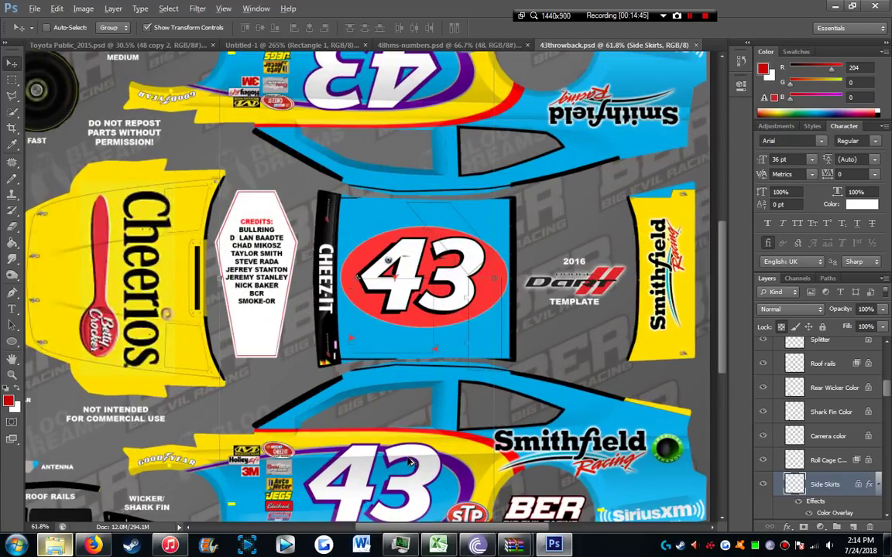
scroll(409, 468, "up", 2)
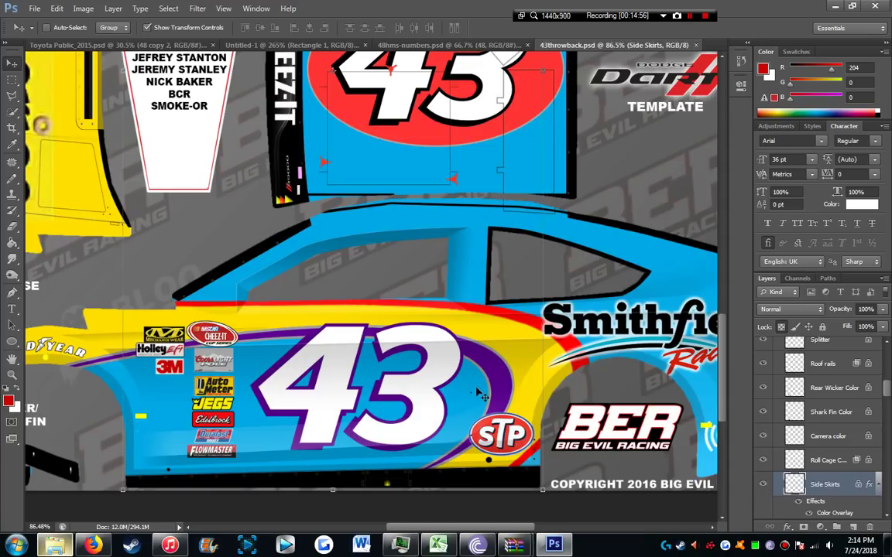
scroll(478, 395, "up", 3)
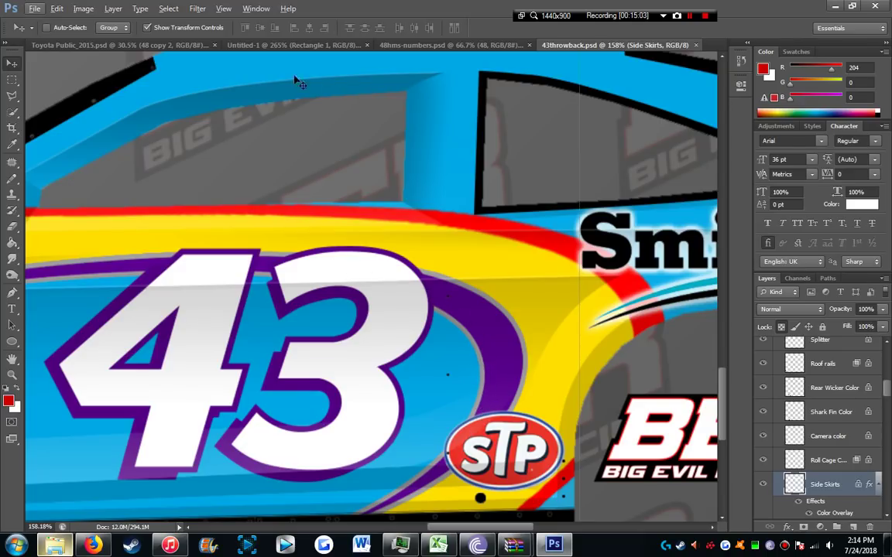
Draw an ellipse beside the 43 and give it a #00a5e2 blue overlay sampled from the car.
left_click(13, 341)
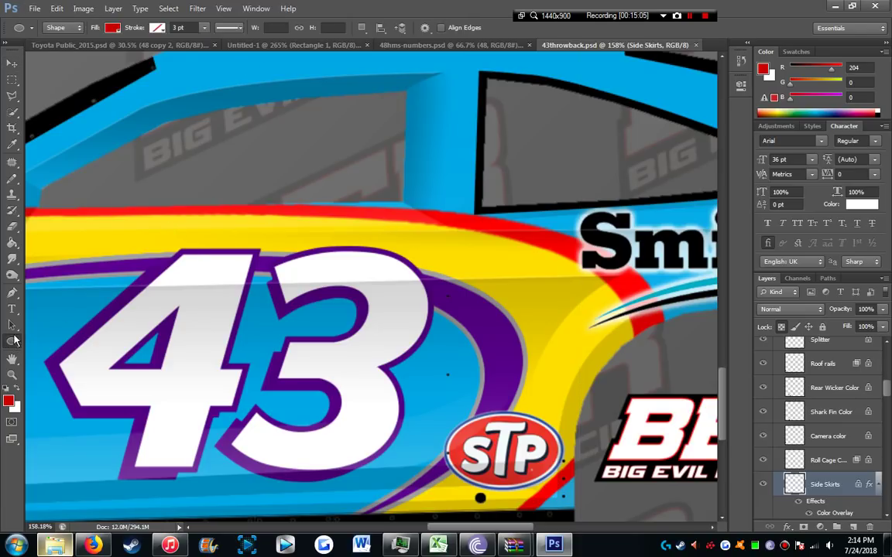
mouse_move(436, 254)
left_mouse_down()
mouse_move(580, 306)
mouse_move(631, 363)
left_mouse_up()
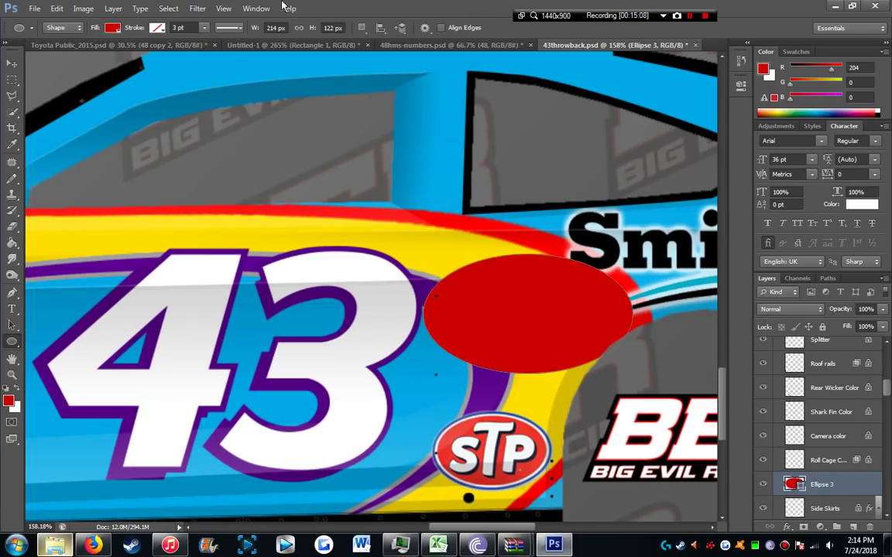
left_click(786, 527)
left_click(801, 460)
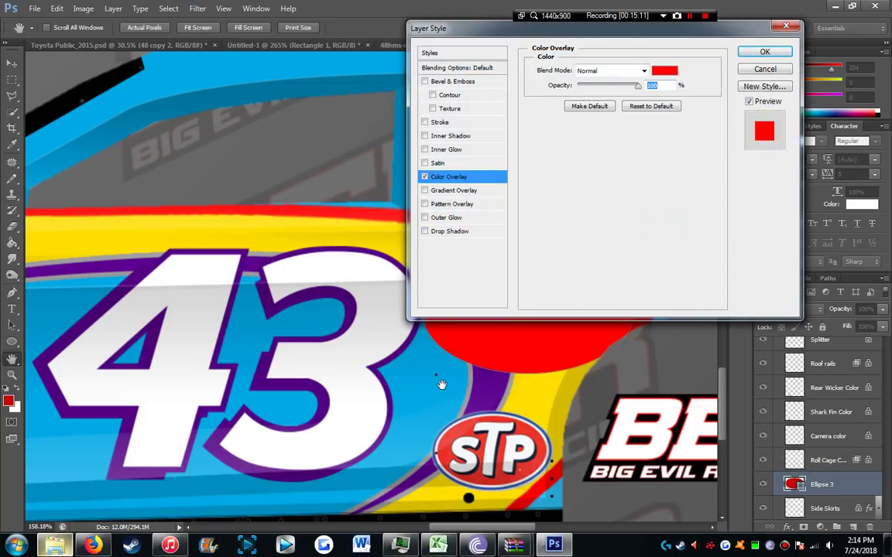
left_click(664, 71)
left_click(256, 405)
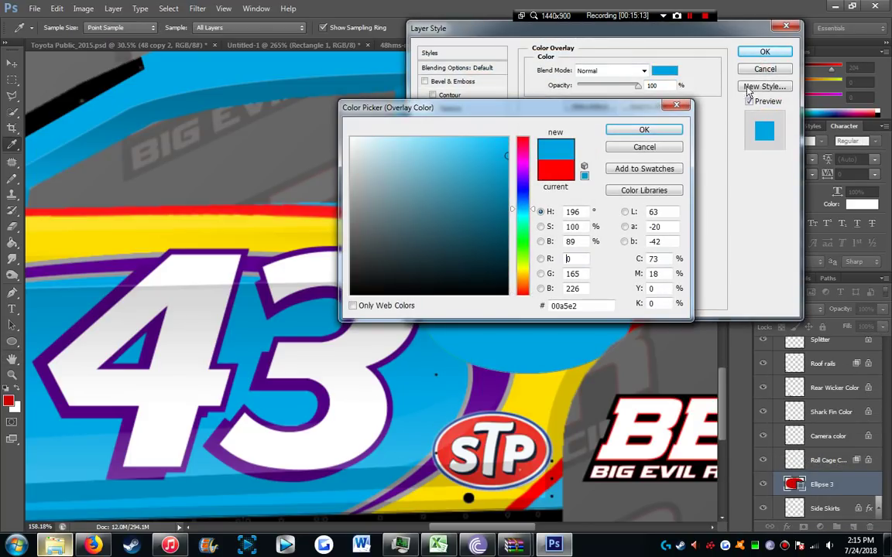
left_click(670, 130)
left_click(764, 52)
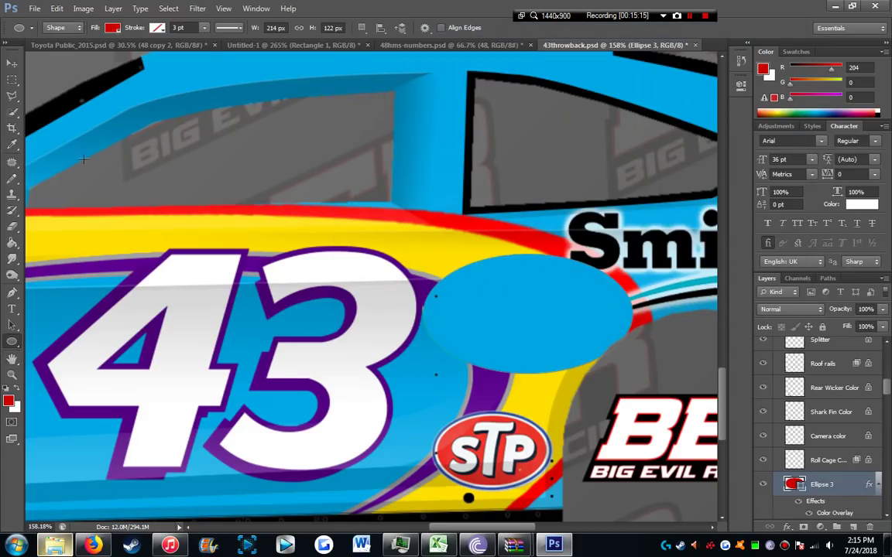
Duplicate Ellipse 3 to create Ellipse 3 copy.
left_click(11, 63)
right_click(848, 496)
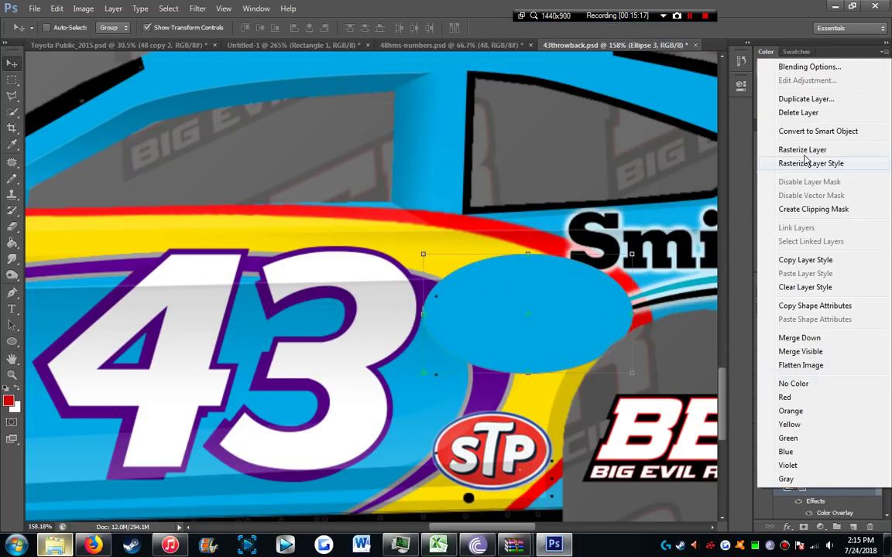
left_click(774, 90)
key("Return")
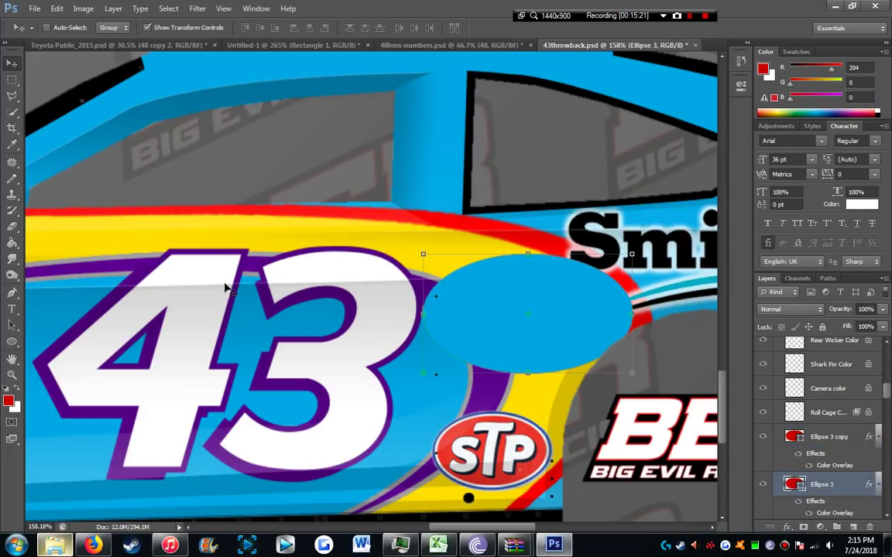
Free Transform Ellipse 3 to make it slightly wider.
scroll(219, 289, "down", 4)
scroll(364, 231, "up", 4)
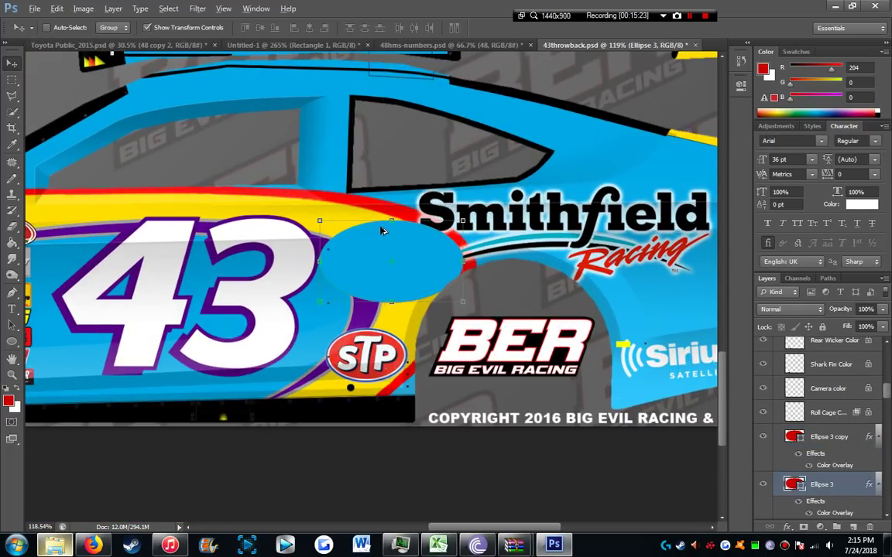
key("ctrl+t")
left_click_drag(530, 219, 545, 215)
key("Return")
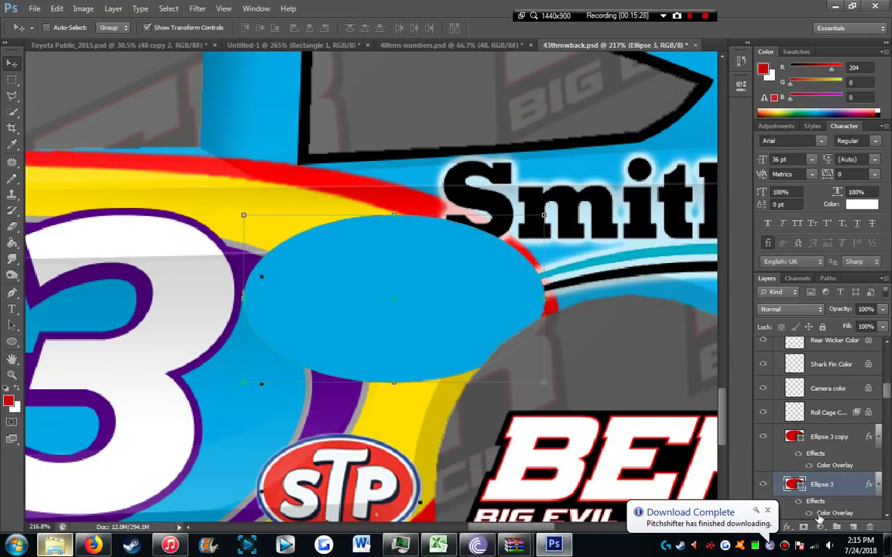
Change Ellipse 3's Color Overlay colour to grey #767676.
double_click(834, 513)
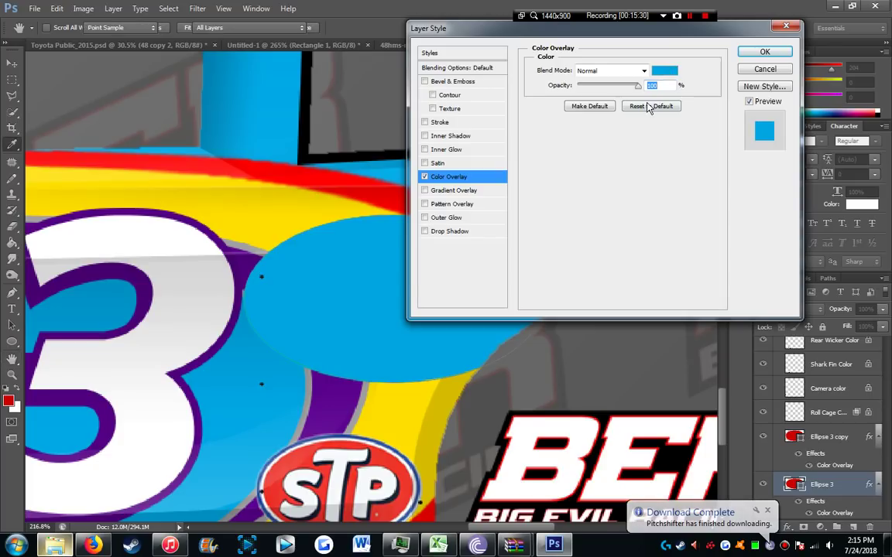
left_click(664, 70)
mouse_move(470, 273)
left_mouse_down()
mouse_move(404, 233)
mouse_move(352, 221)
left_mouse_up()
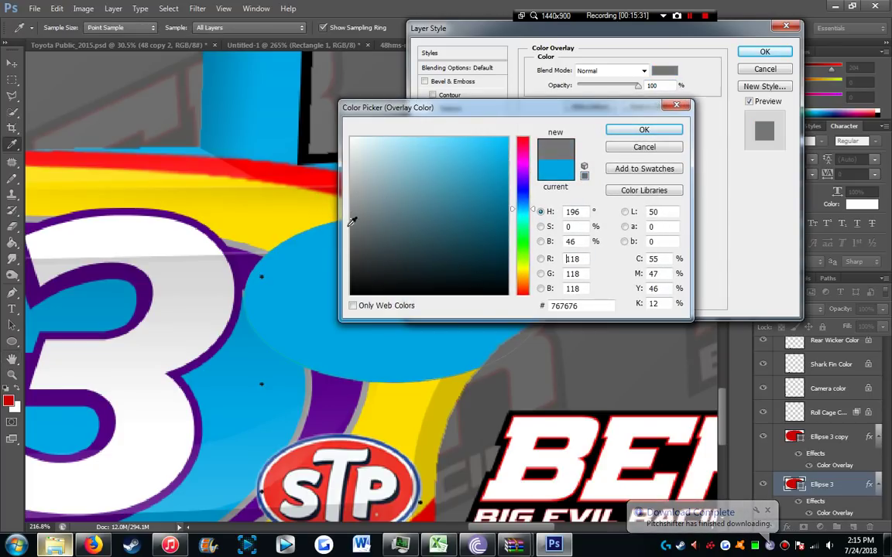
left_click(651, 129)
key("Escape")
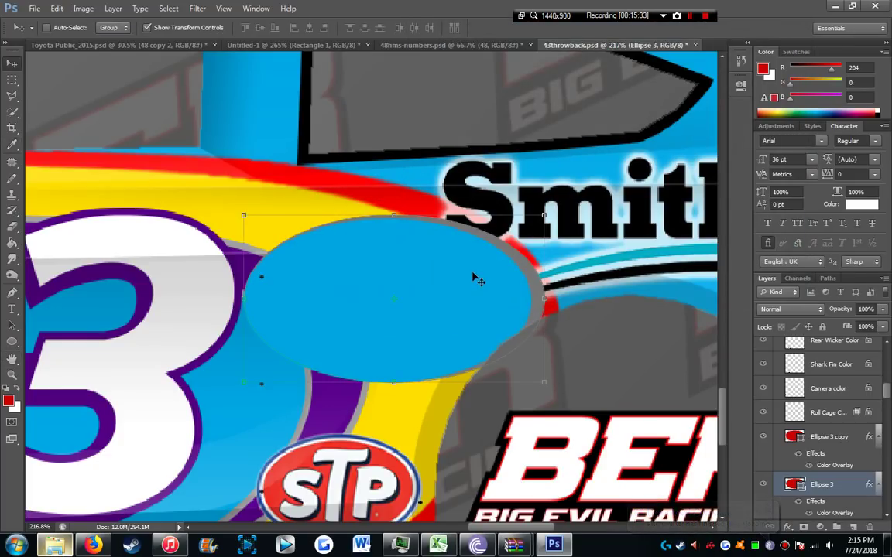
Narrow the ellipse to 96.88% width so a thin grey rim shows.
left_click_drag(544, 216, 534, 215)
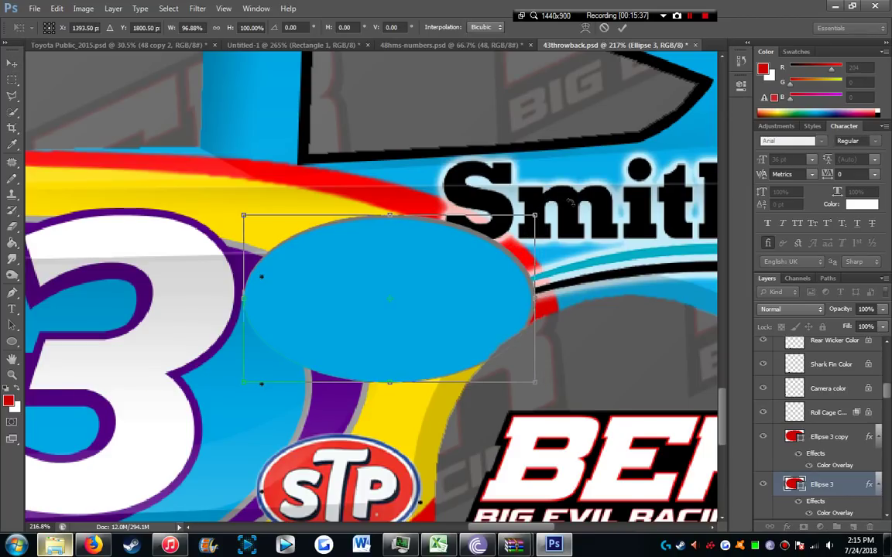
key("Return")
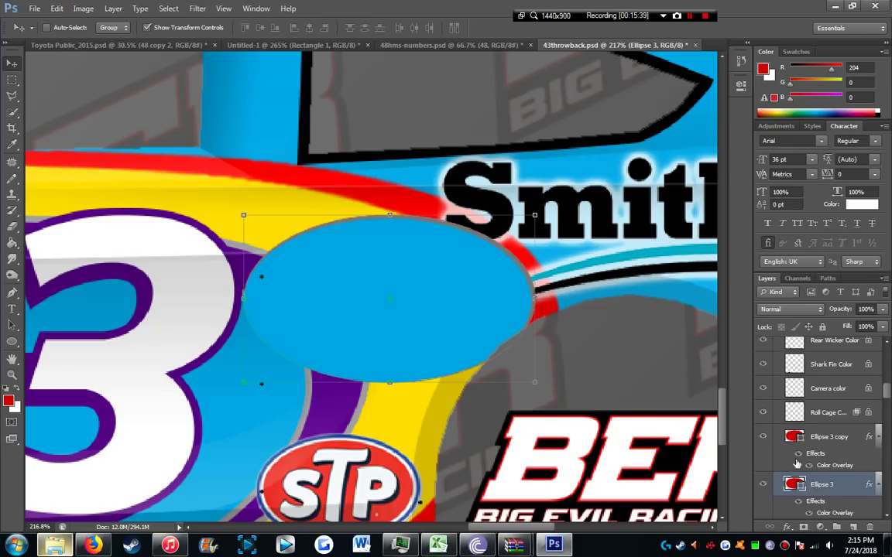
right_click(830, 491)
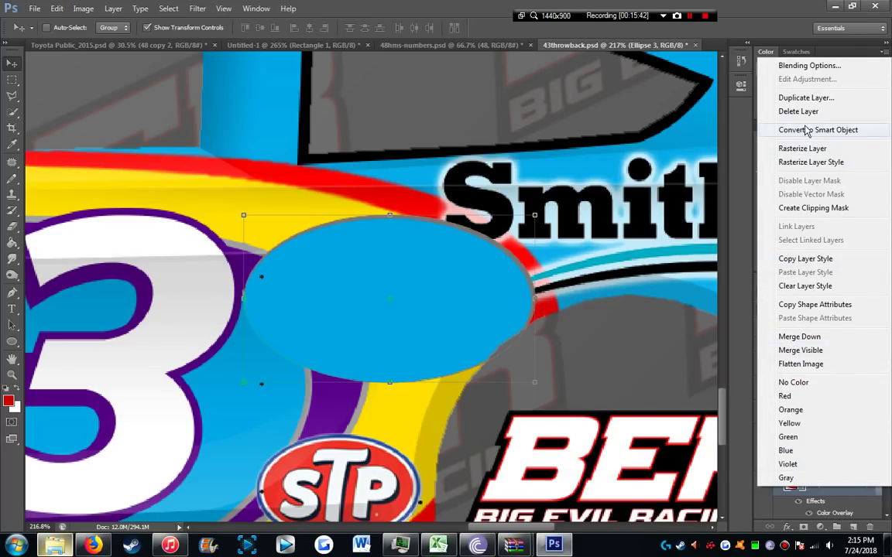
Duplicate the ellipse, enlarge the copy slightly, and move it below Ellipse 3.
left_click(801, 99)
key("Return")
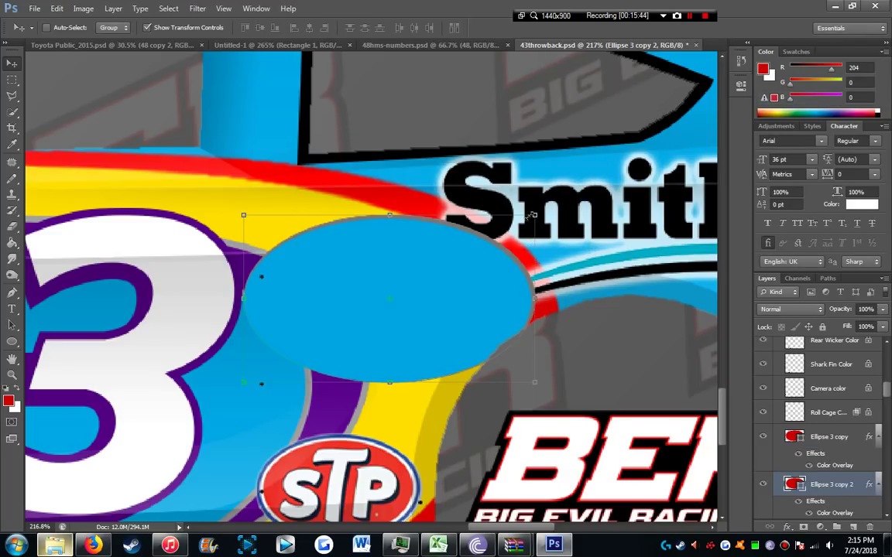
left_click_drag(534, 213, 553, 209)
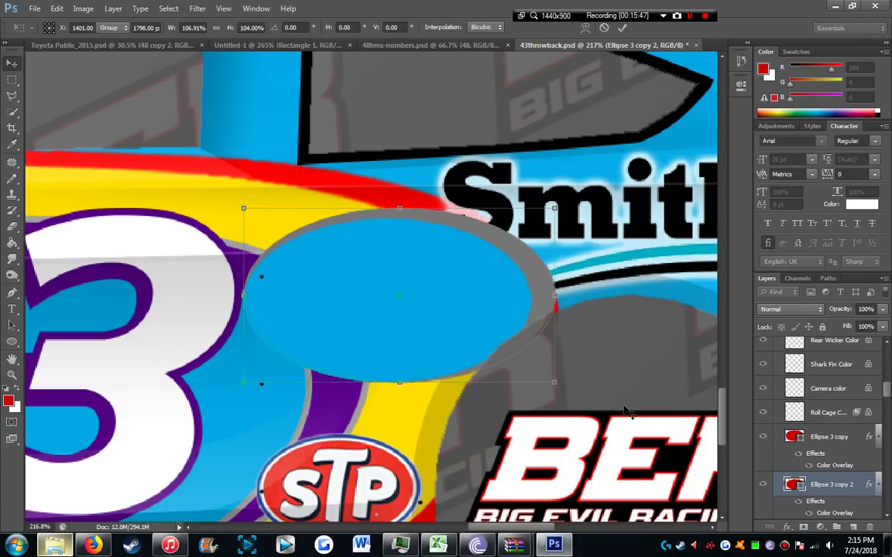
key("Return")
scroll(833, 517, "down", 2)
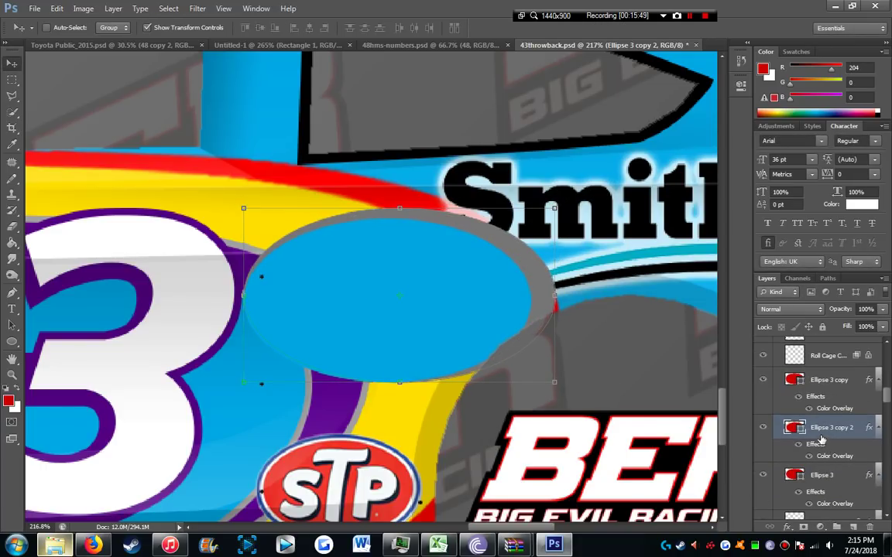
left_click_drag(821, 439, 822, 503)
Set the copy's Color Overlay to purple #4d007a sampled from the car's outline.
double_click(806, 458)
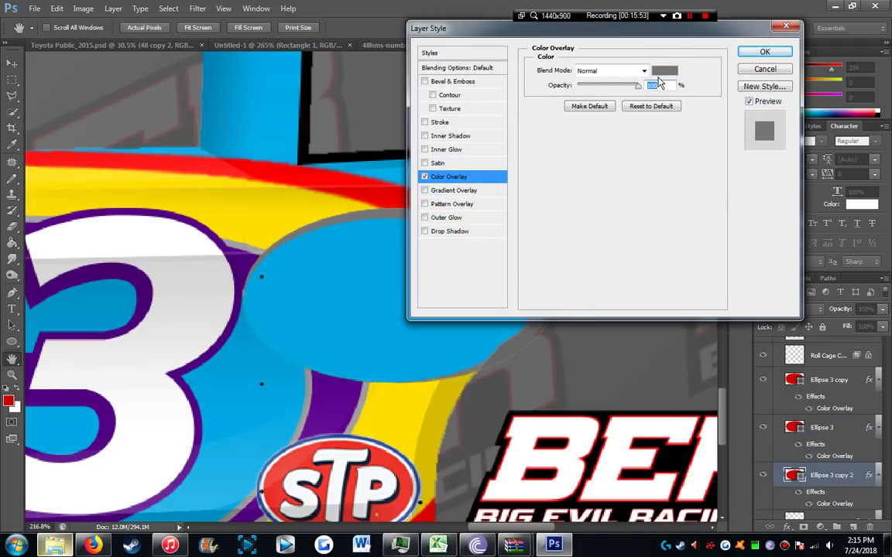
left_click(664, 71)
left_click(249, 259)
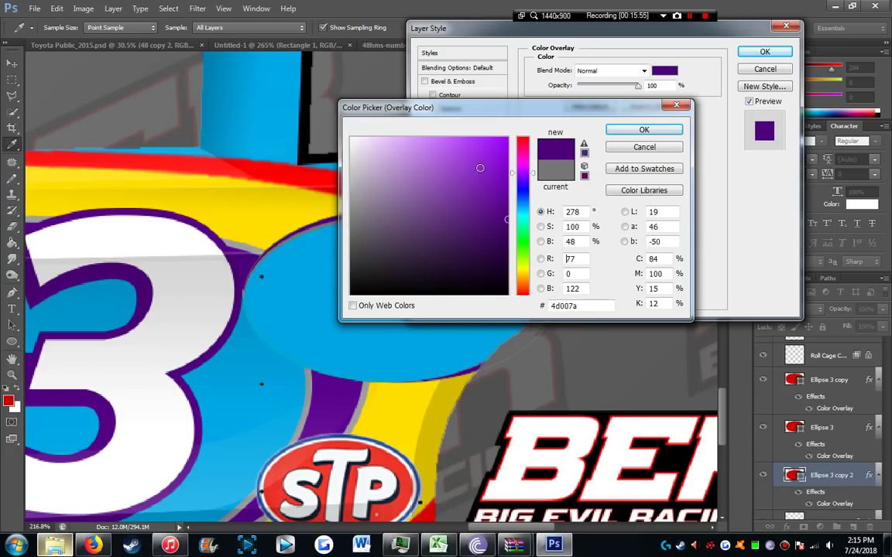
left_click(631, 130)
key("Return")
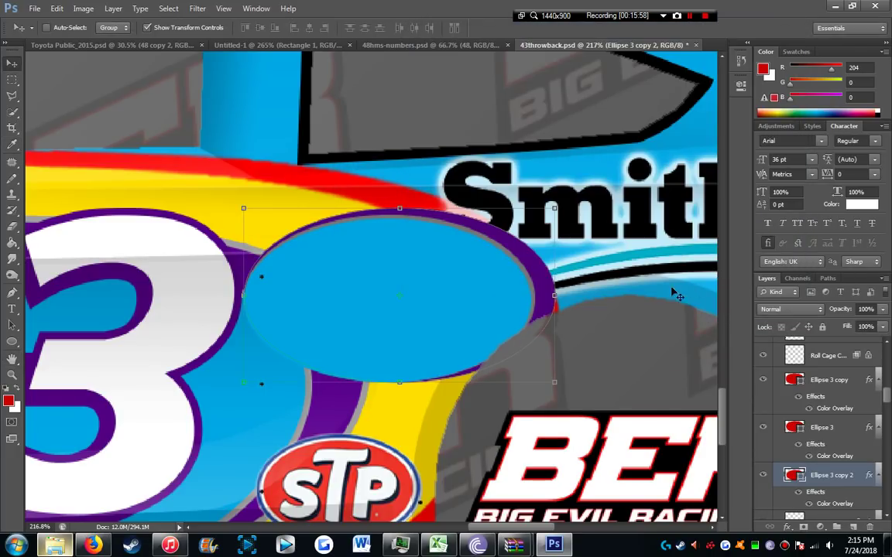
Duplicate Ellipse 3 copy 2 as Ellipse 3 copy 3.
right_click(866, 469)
left_click(747, 93)
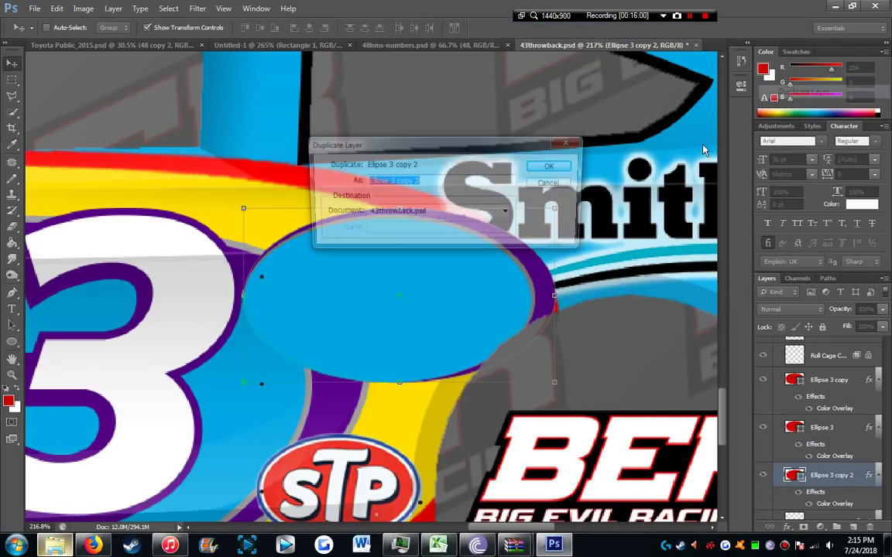
left_click(553, 167)
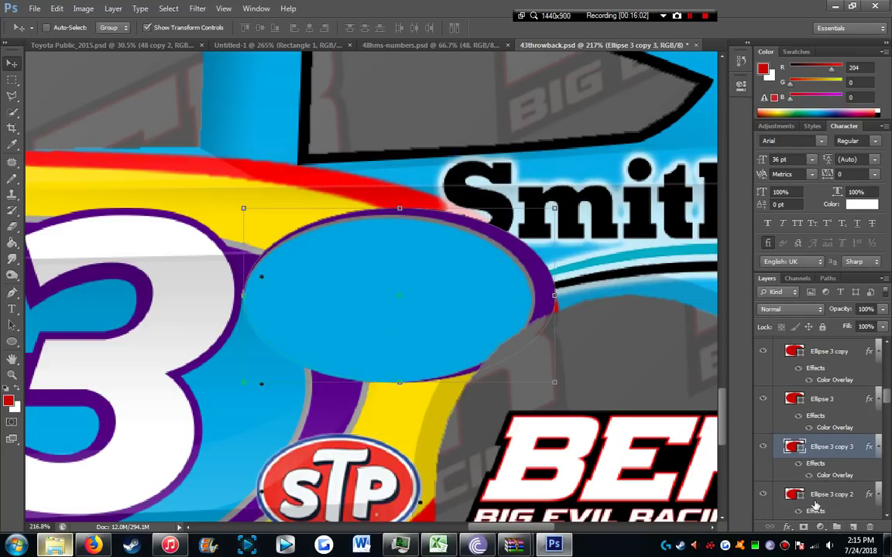
Nudge Ellipse 3 copy 2 up and right and recolour its overlay with grey sampled from the canvas.
left_click(814, 503)
left_click_drag(540, 292, 544, 290)
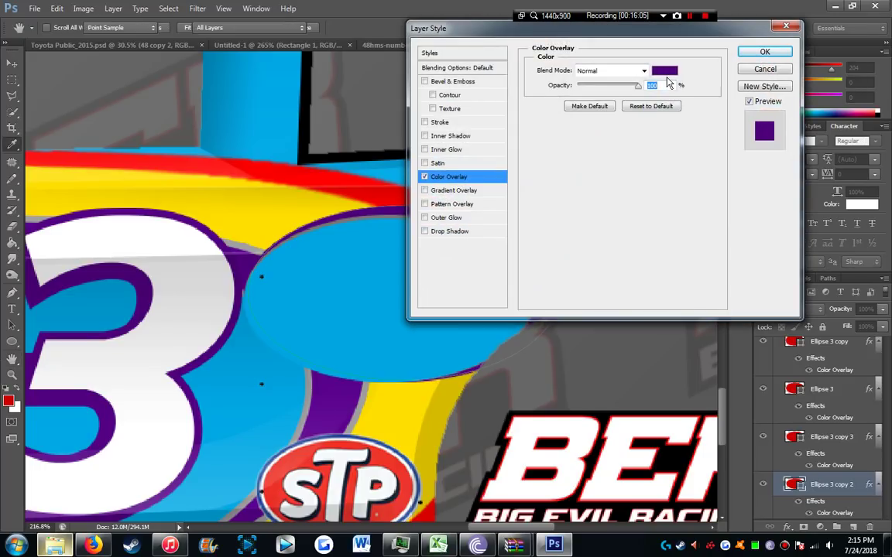
left_click(664, 71)
left_click(249, 246)
left_click(647, 129)
key("Return")
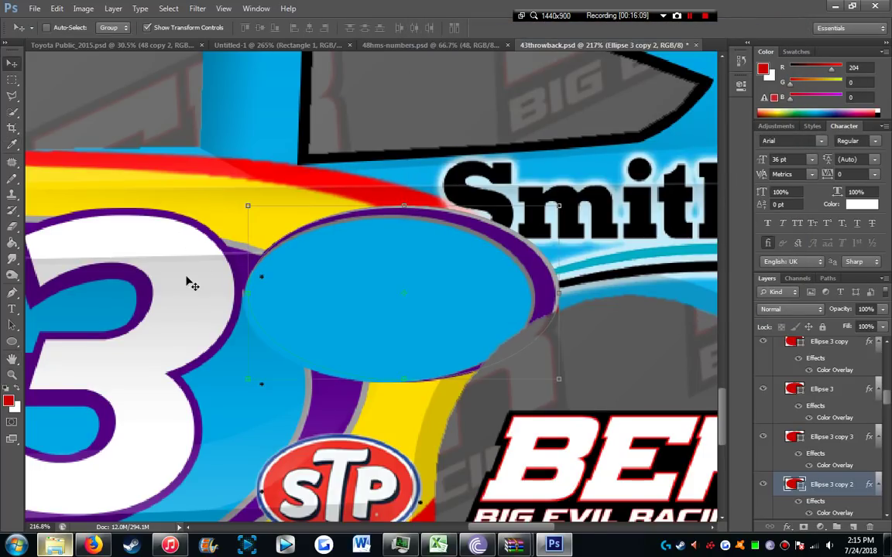
Zoom out over the sheet, then close 43throwback.psd without saving changes.
scroll(177, 306, "down", 5)
scroll(185, 356, "down", 8)
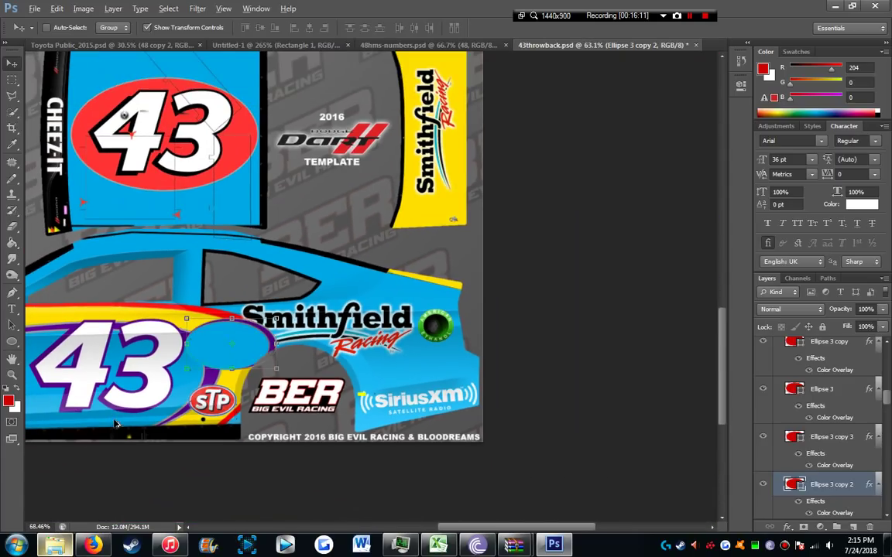
scroll(205, 397, "up", 2)
scroll(205, 397, "down", 1)
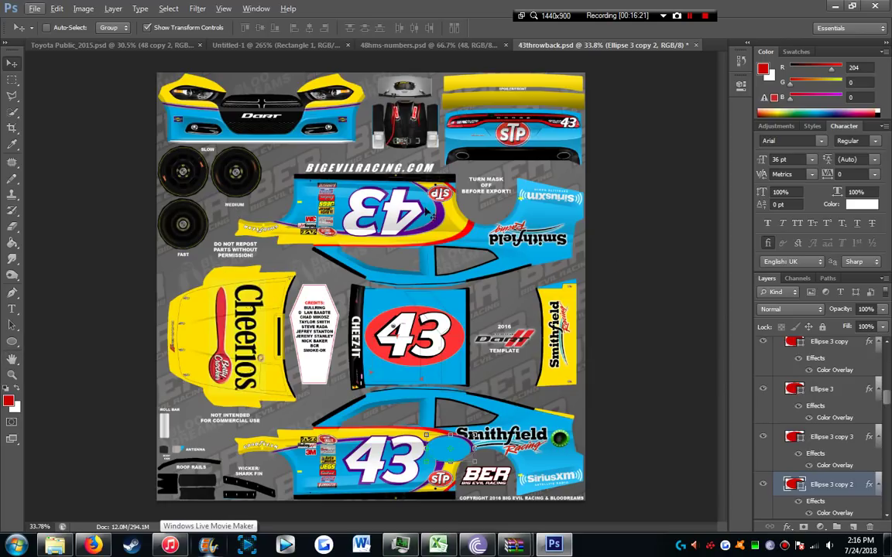
key("alt+F4")
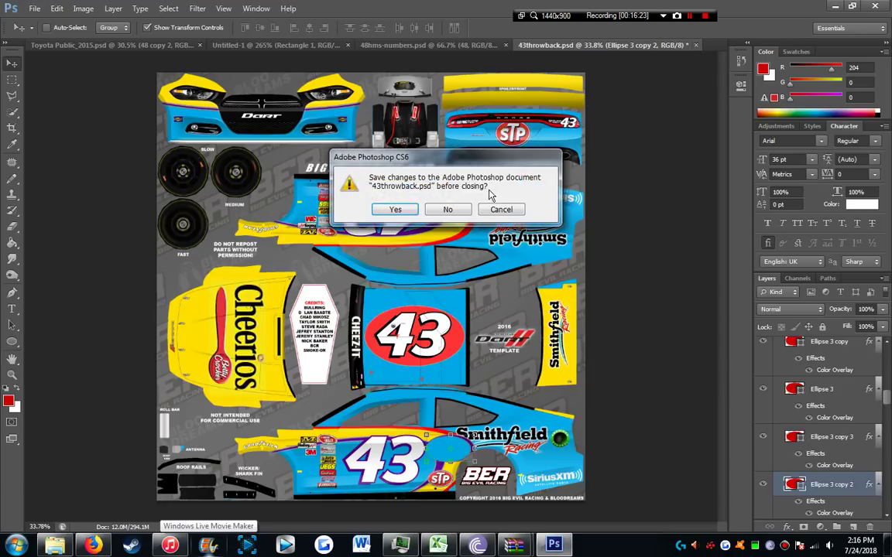
left_click(450, 207)
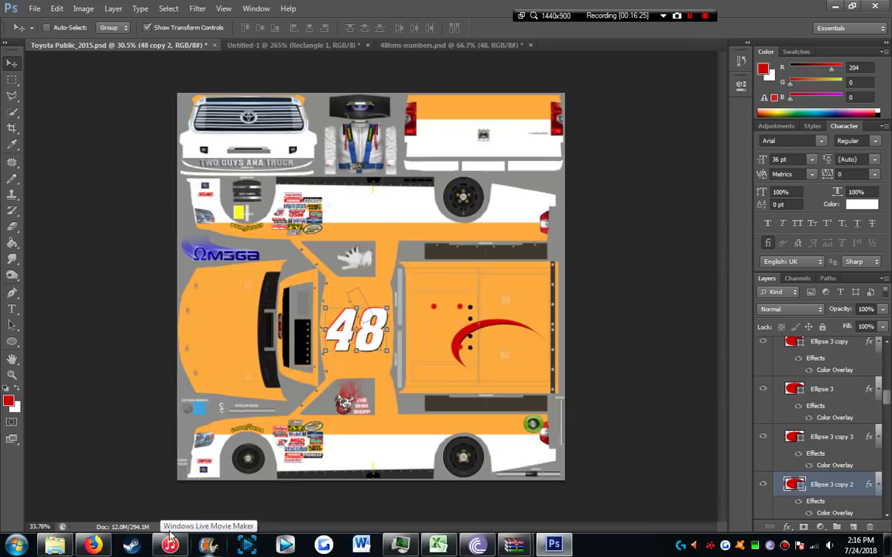
key("alt+Tab")
left_click(209, 302)
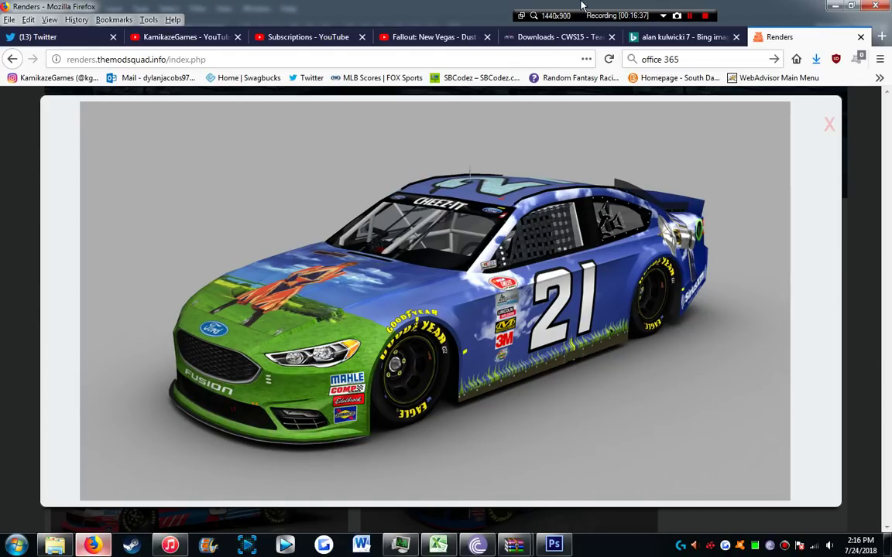
left_click(827, 120)
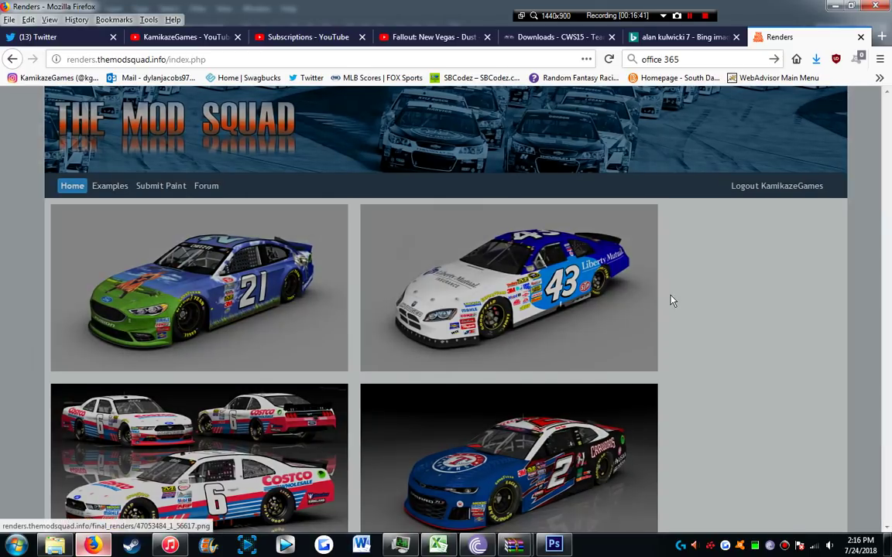
left_click(671, 300)
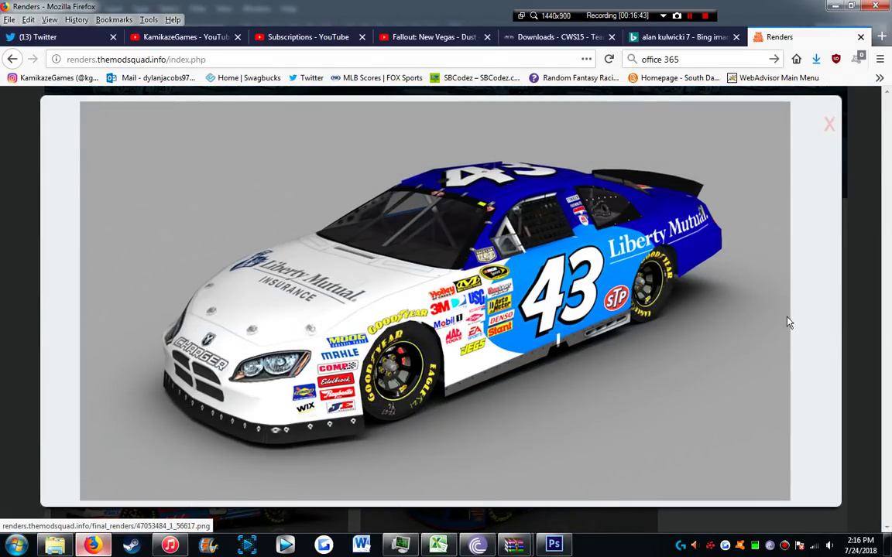
left_click(863, 309)
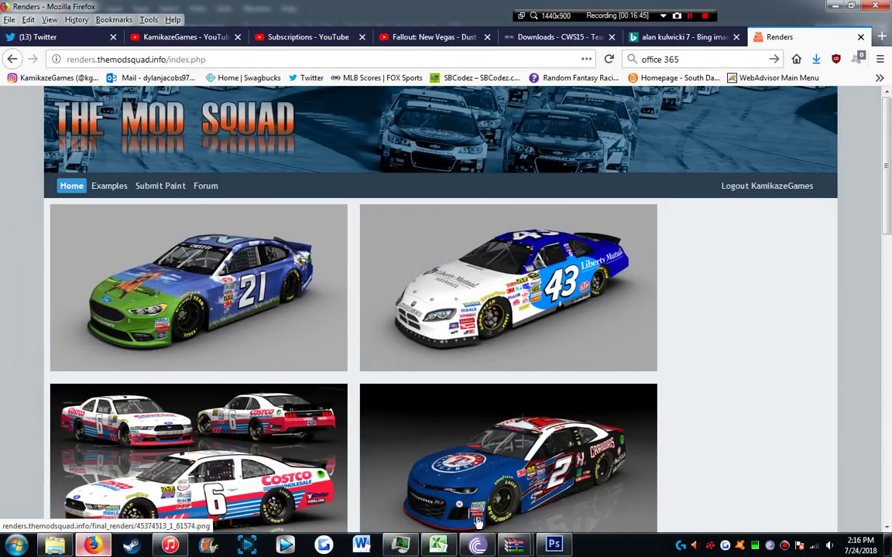
left_click(554, 546)
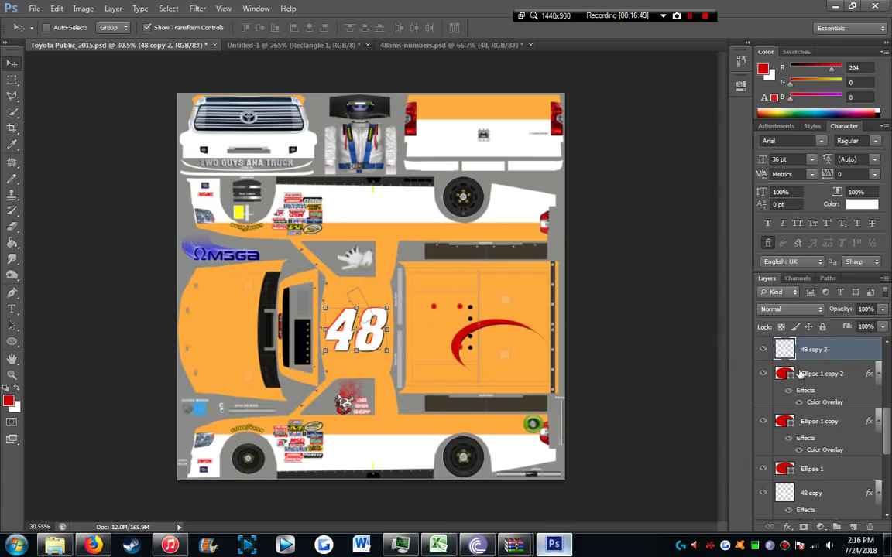
Marquee-select the lower part of the white 48 and move it up near the glove graphic.
left_click(12, 79)
left_click_drag(314, 329, 409, 349)
left_click(11, 63)
left_click_drag(356, 337, 417, 264)
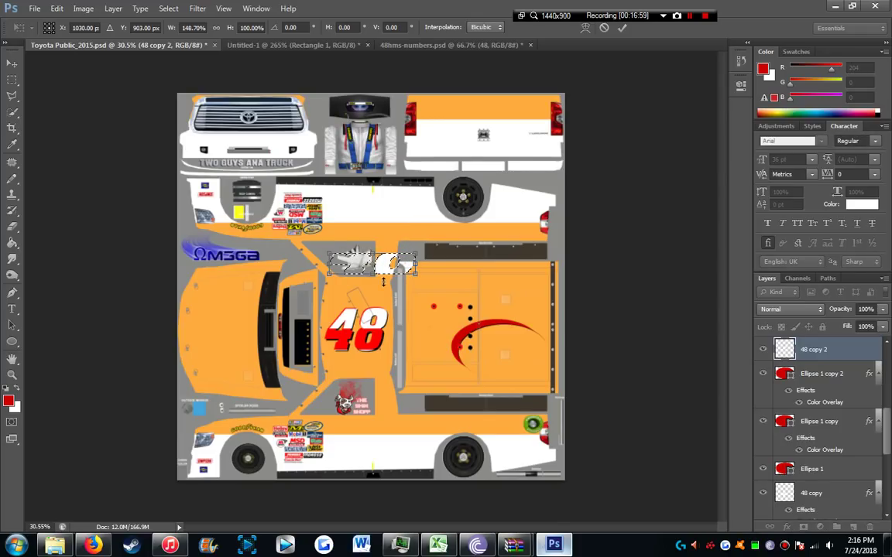
scroll(390, 312, "up", 4)
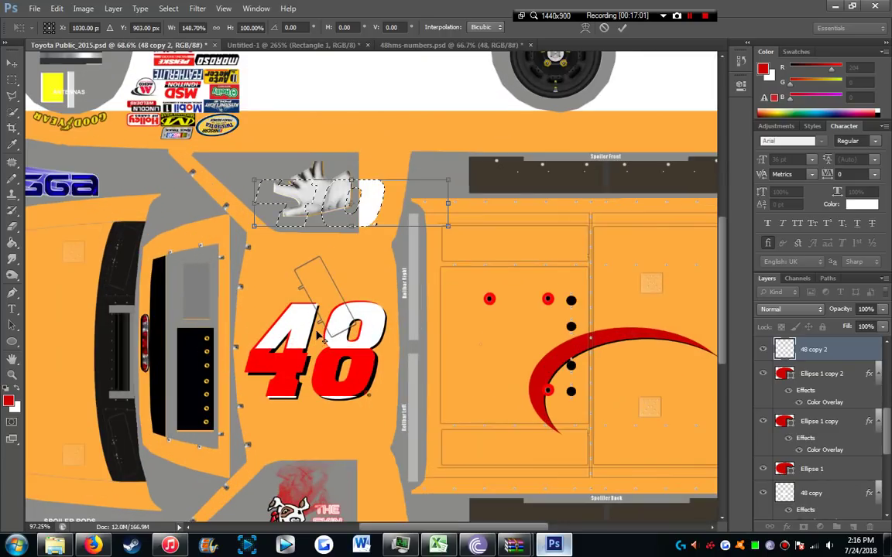
scroll(323, 336, "up", 5)
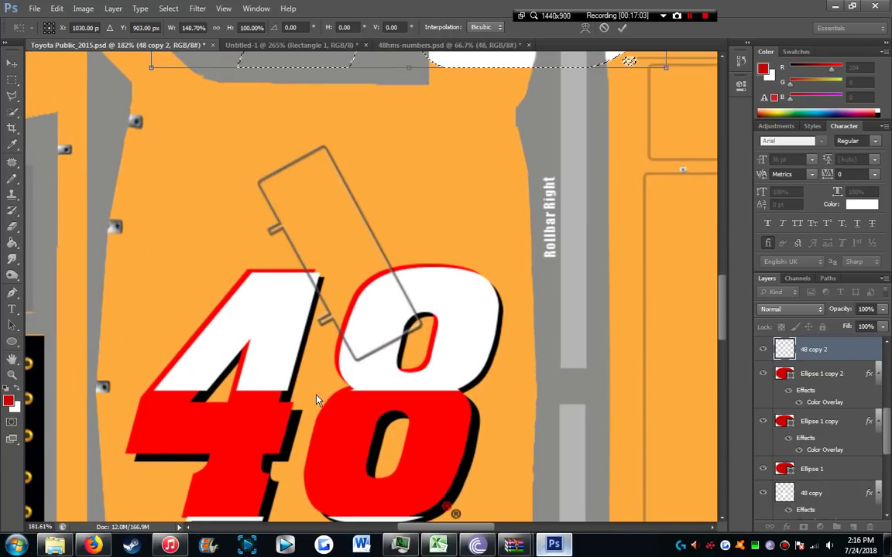
scroll(289, 406, "down", 1)
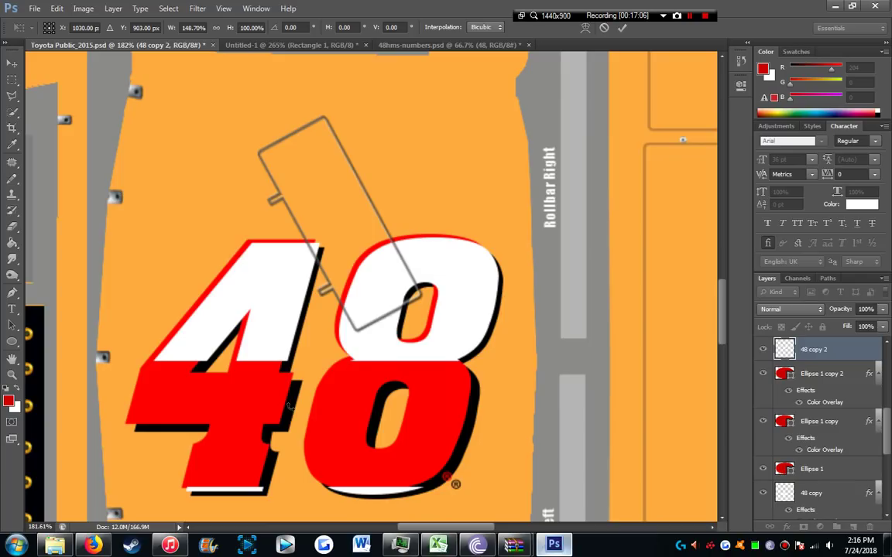
scroll(341, 334, "down", 4)
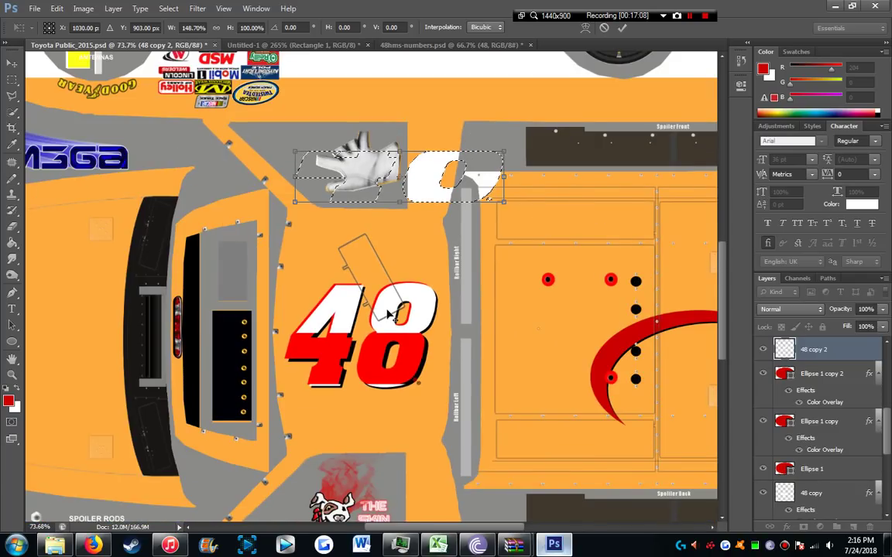
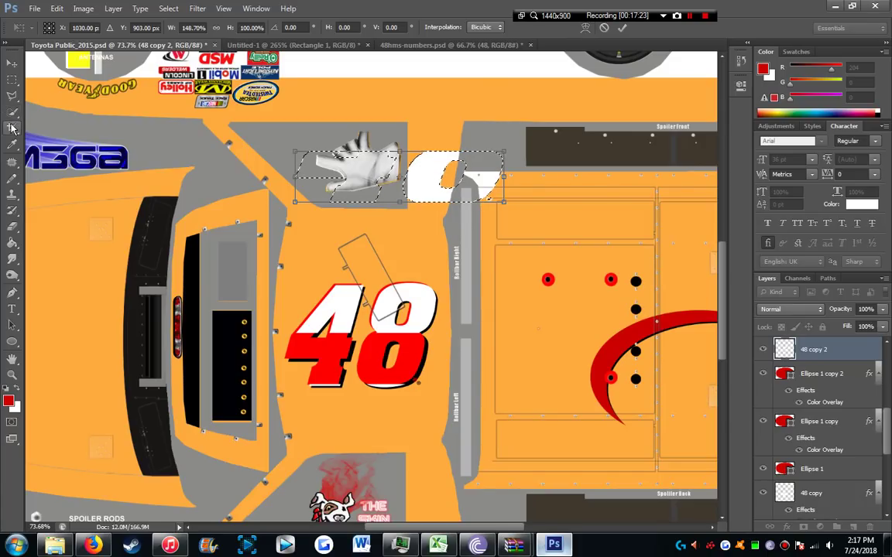
Apply the pending transform of the glove and number pieces and make white the foreground colour.
left_click(12, 144)
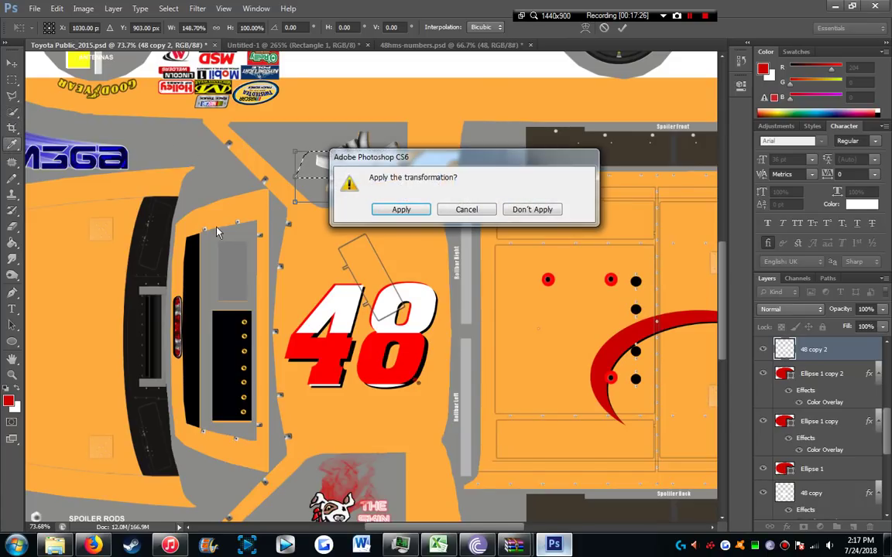
left_click(423, 214)
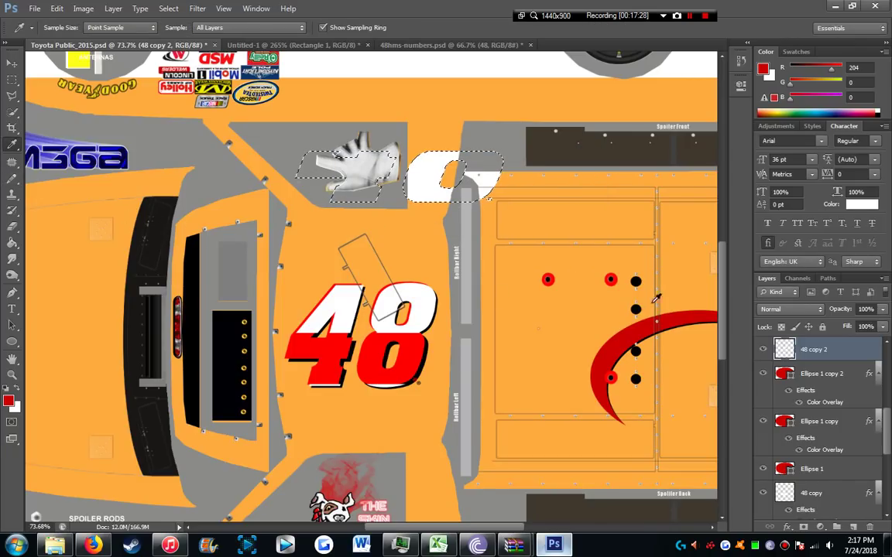
key("x")
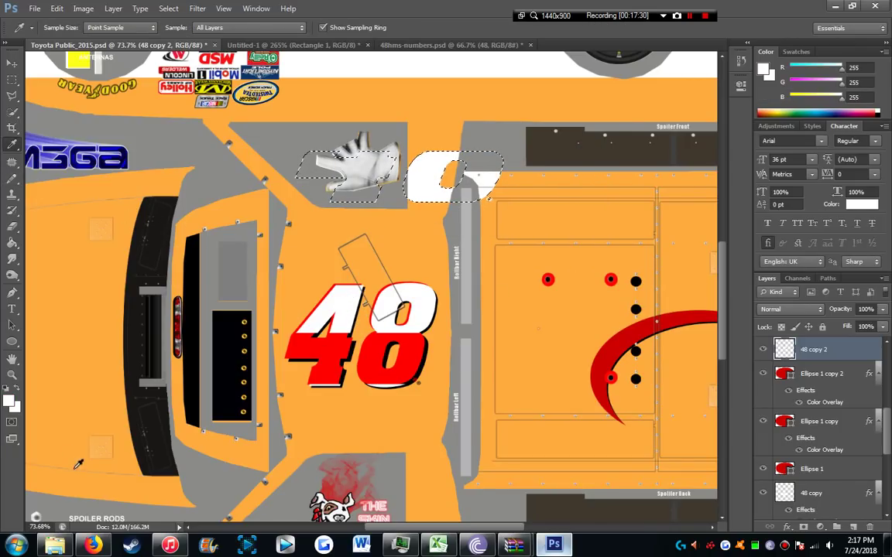
Choose the Pencil tool and select the 48 layer for editing.
left_click(12, 161)
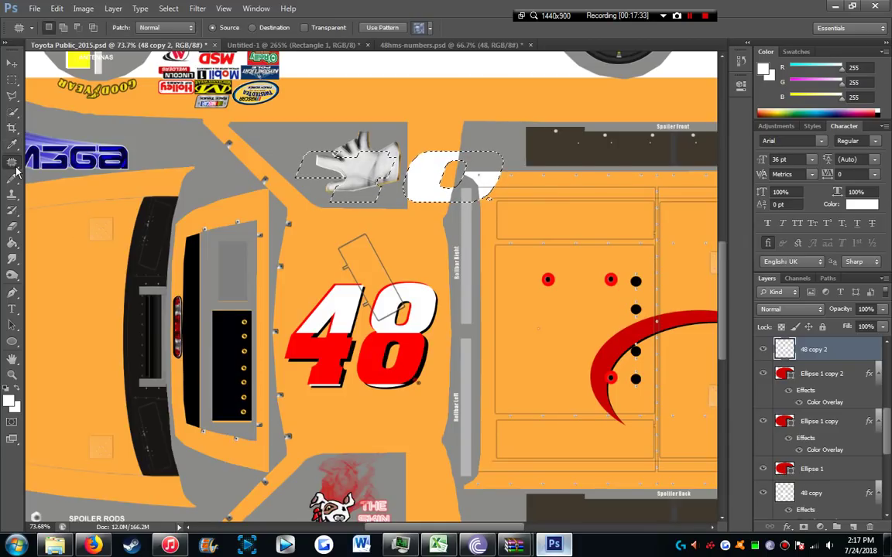
left_click(14, 178)
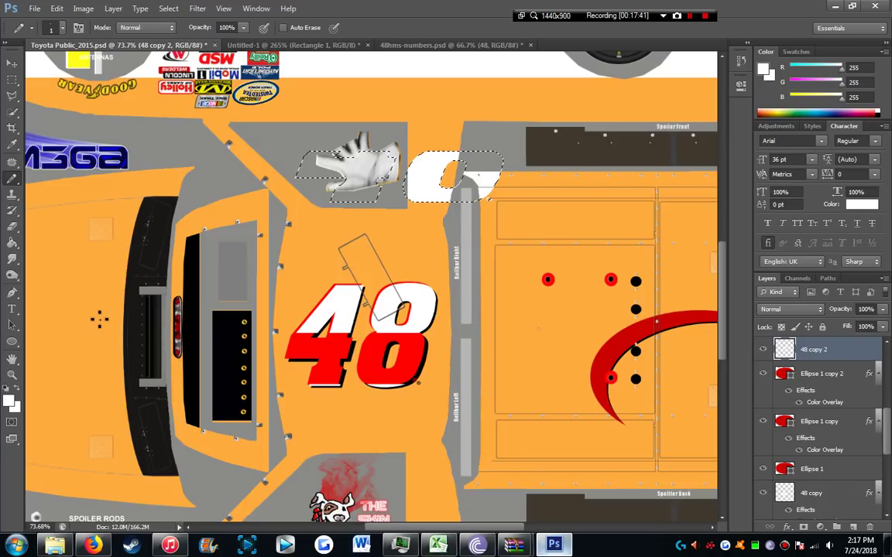
scroll(810, 465, "down", 6)
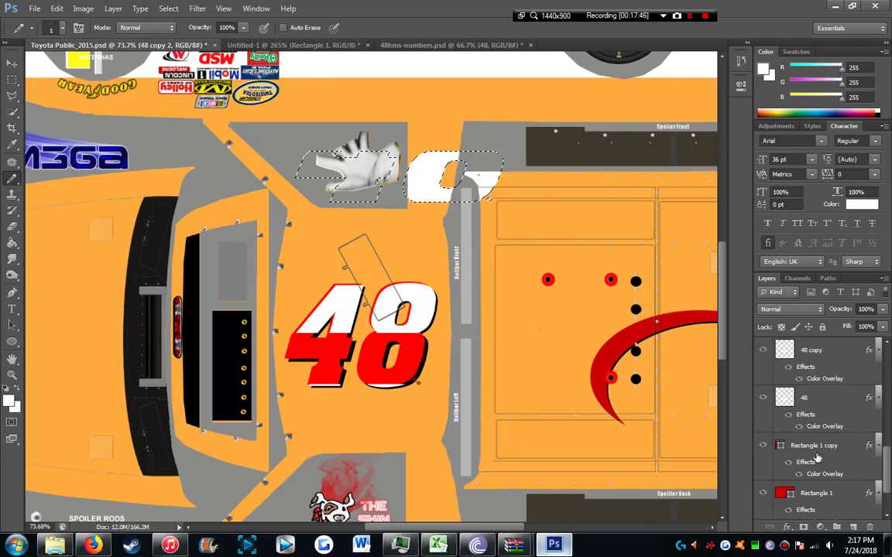
scroll(801, 450, "up", 2)
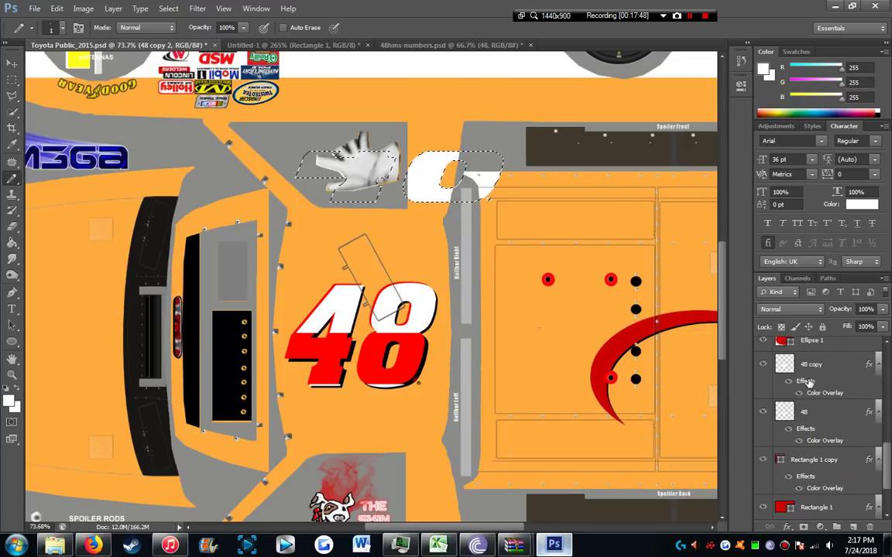
left_click(795, 429)
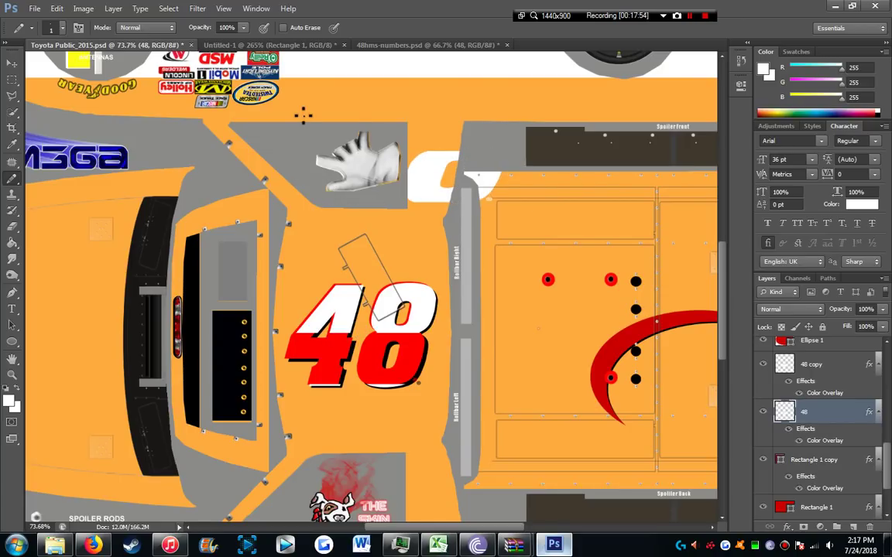
Draw thin pencil lines across the truck body and pick the Paint Bucket, keeping white.
mouse_move(422, 226)
left_mouse_down()
mouse_move(544, 335)
mouse_move(423, 319)
mouse_move(324, 287)
mouse_move(257, 361)
mouse_move(402, 276)
mouse_move(261, 244)
left_mouse_up()
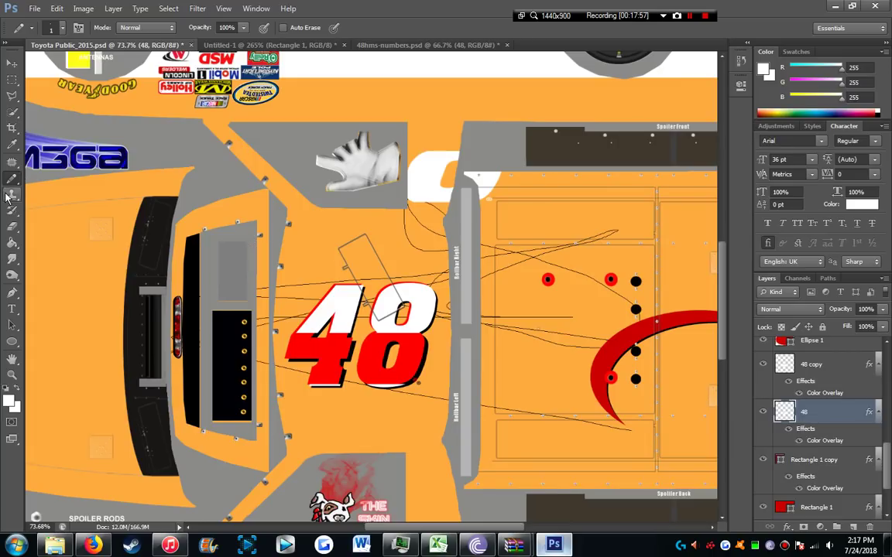
key("e")
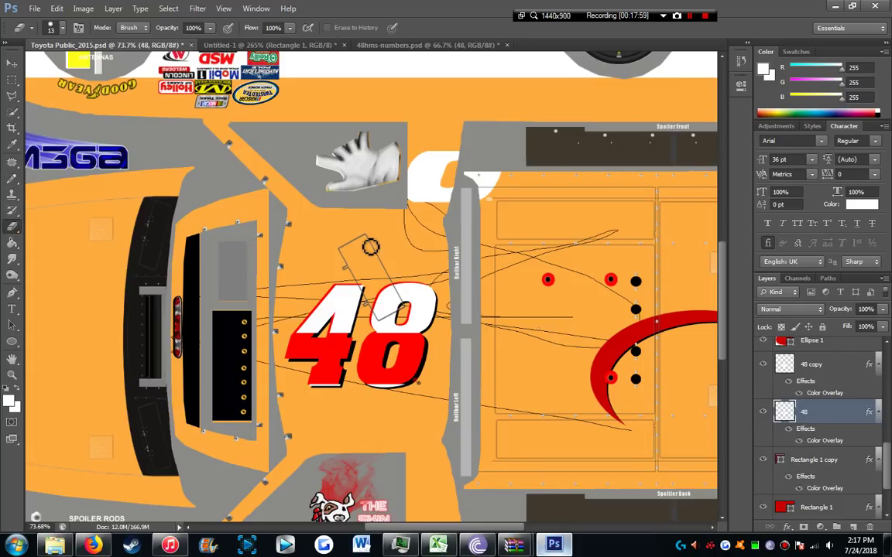
left_click(11, 244)
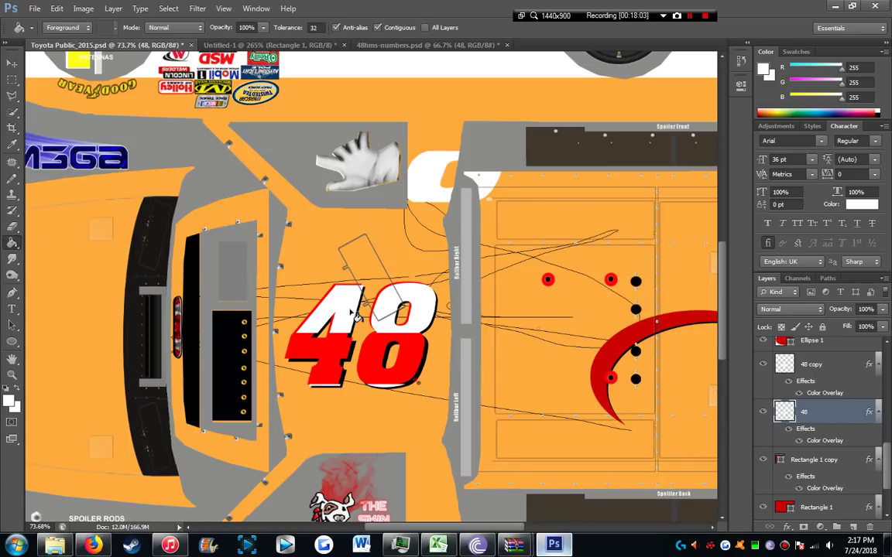
left_click(8, 398)
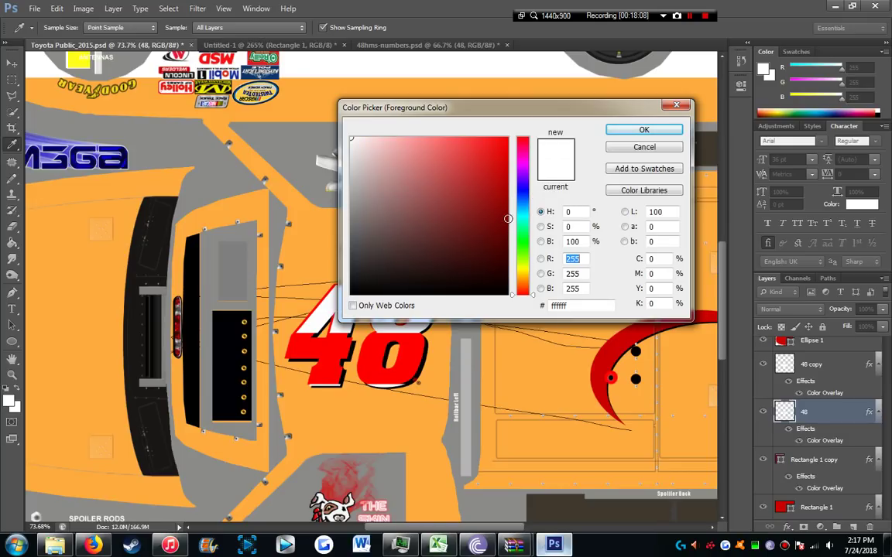
key("Escape")
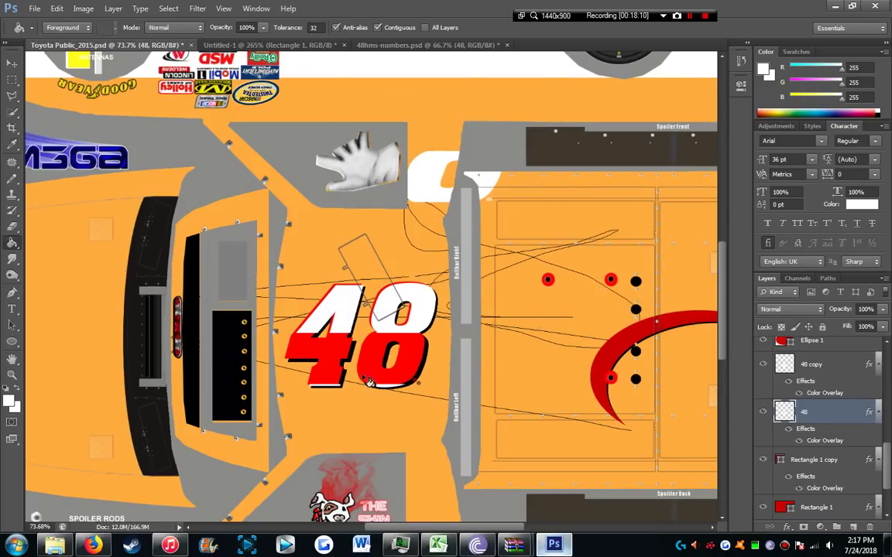
Fill the truck body with the Paint Bucket in Soft Light mode, turning it black.
scroll(849, 414, "up", 1)
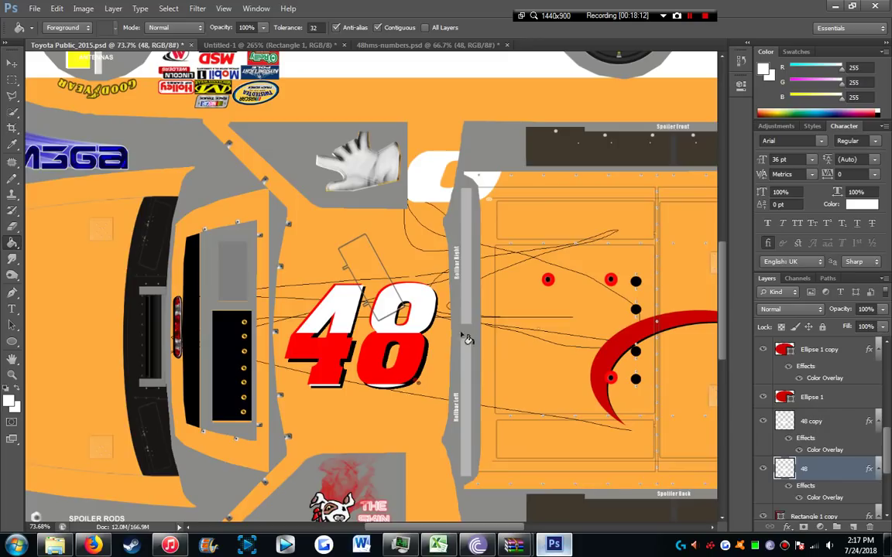
right_click(337, 283)
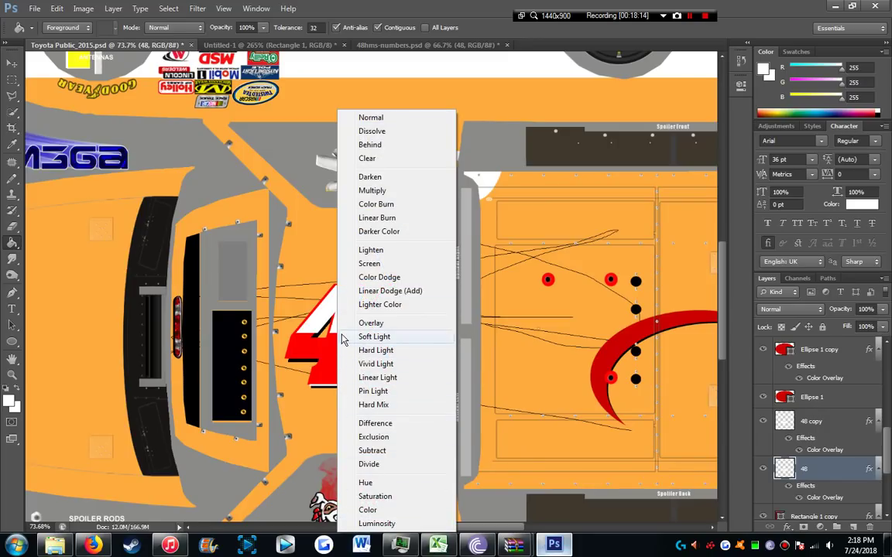
left_click(374, 337)
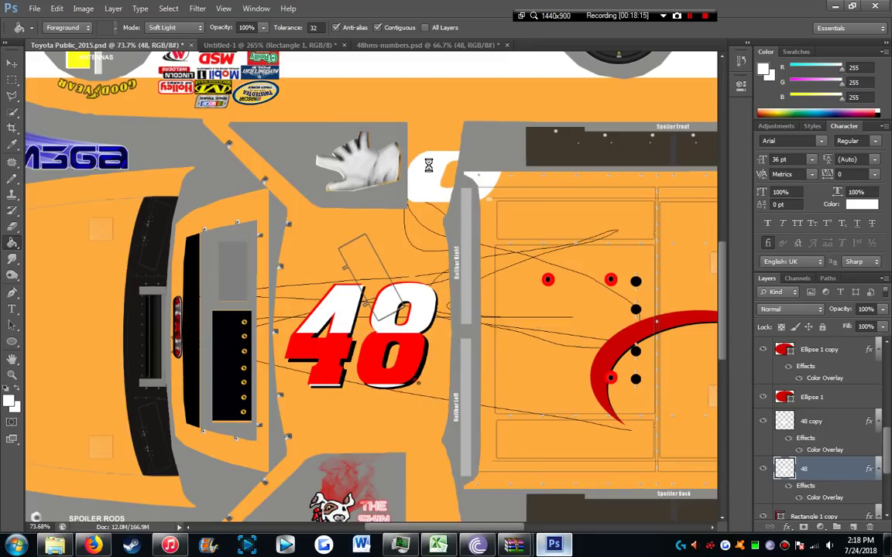
left_click(361, 310)
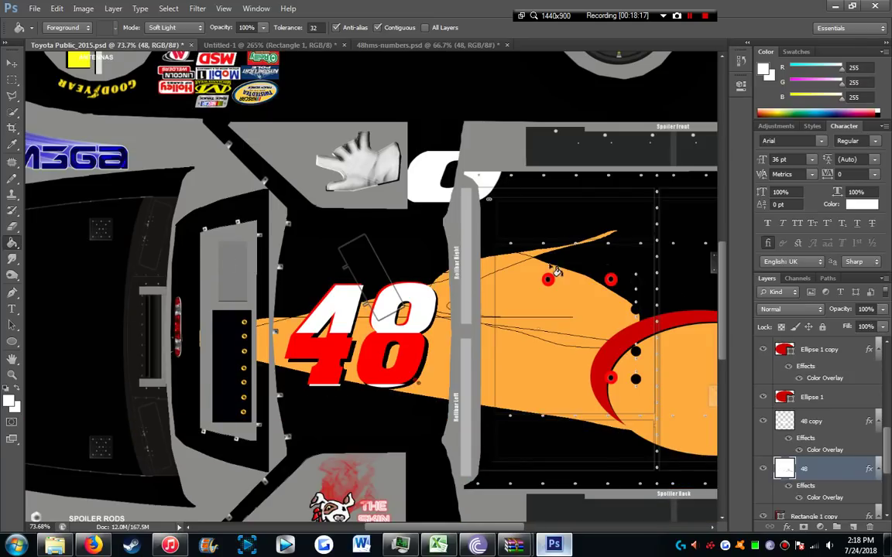
left_click(12, 259)
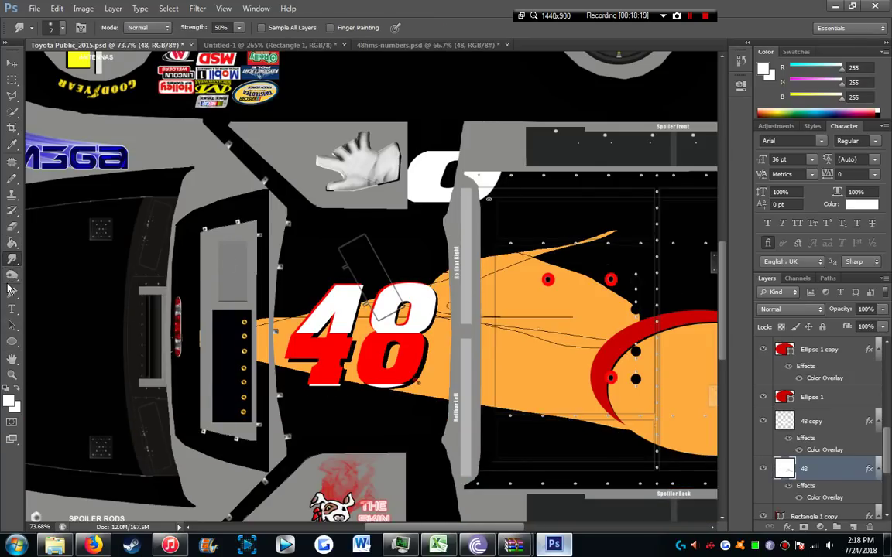
left_click(11, 276)
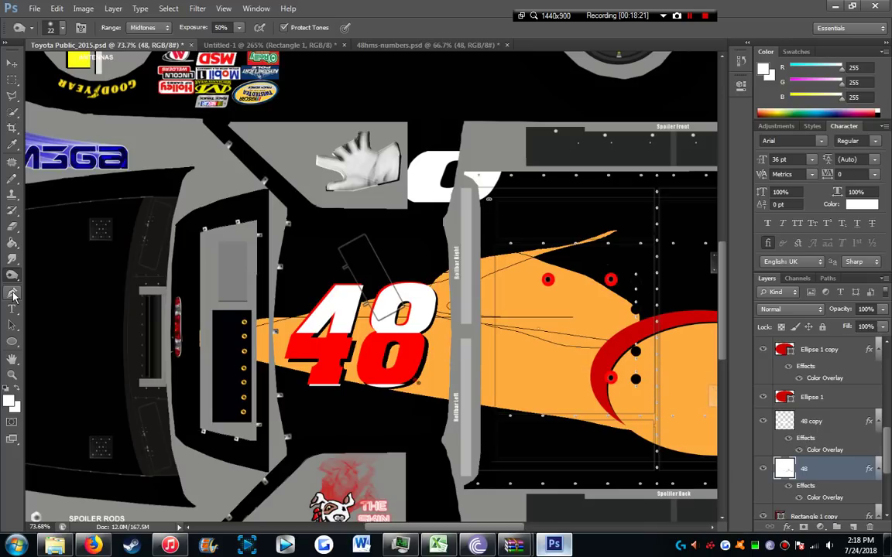
left_click(11, 308)
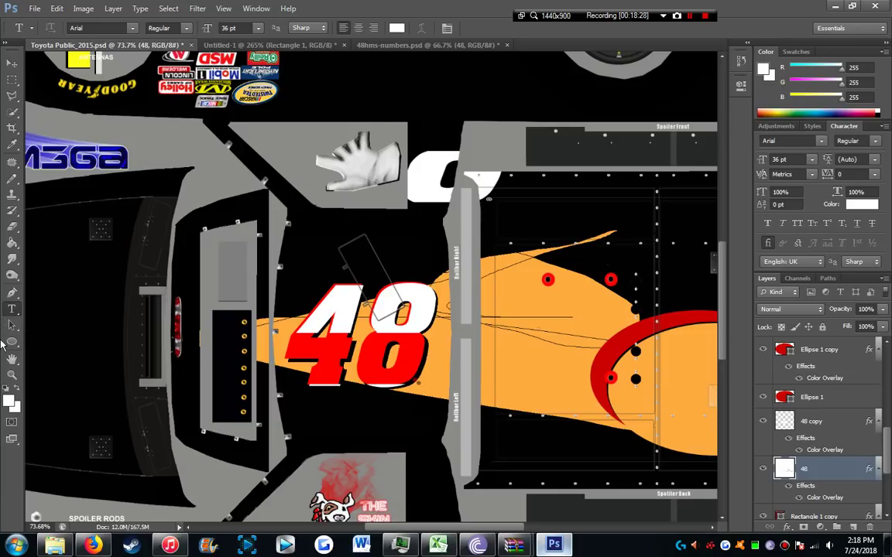
Draw a white 399 × 114 px rectangle, Rectangle 2, over the hood area.
key("u")
right_click(11, 341)
left_click(77, 340)
left_click_drag(62, 288, 244, 339)
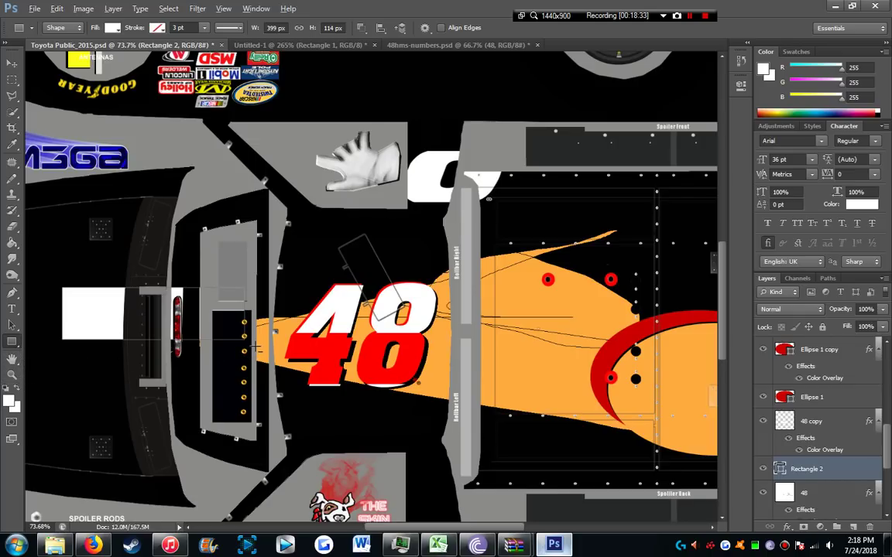
scroll(254, 348, "down", 5)
scroll(264, 351, "up", 4)
scroll(264, 350, "down", 3)
scroll(259, 353, "up", 2)
scroll(257, 356, "down", 1)
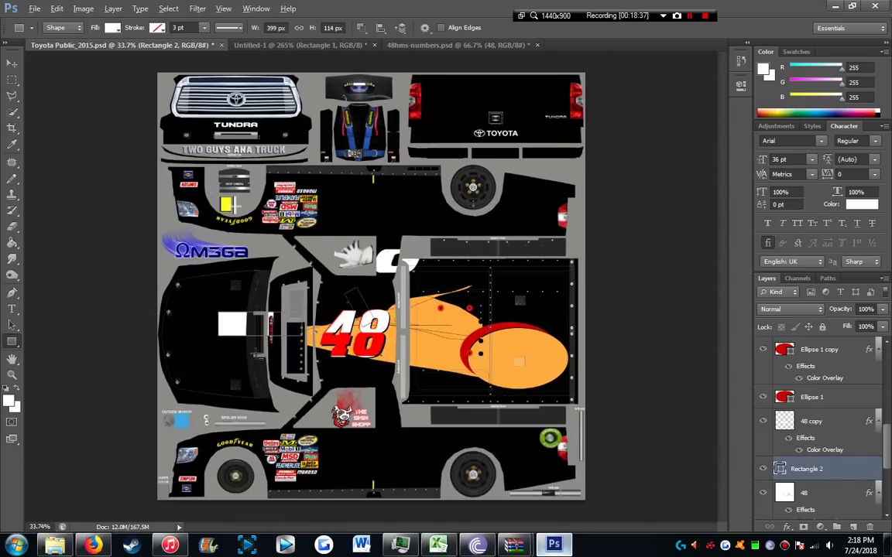
scroll(257, 355, "down", 1)
scroll(232, 346, "up", 1)
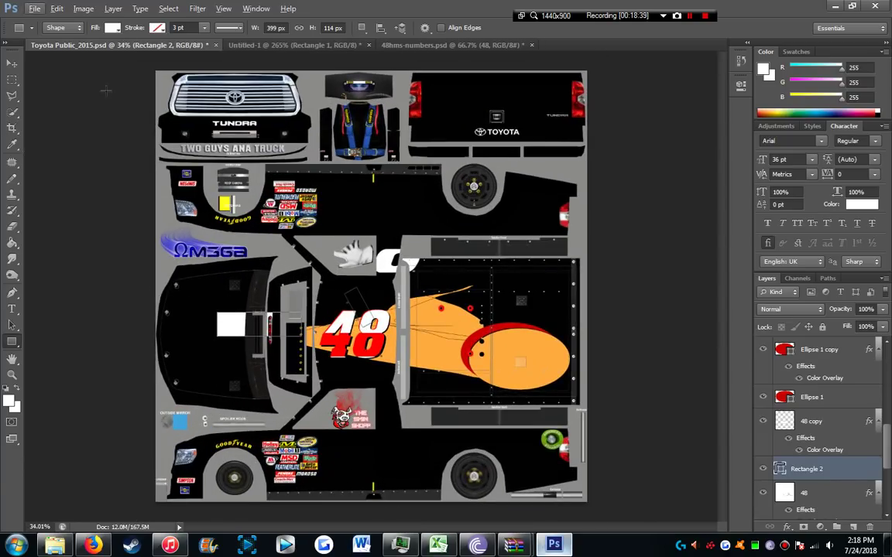
Open Select > Color Range, cancel it, and switch to the Bing tab in Firefox.
left_click(82, 9)
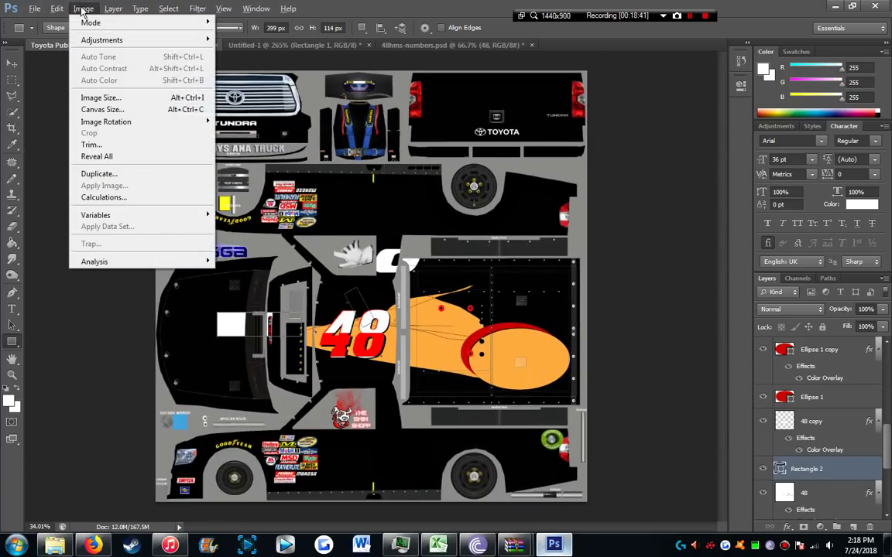
left_click(169, 9)
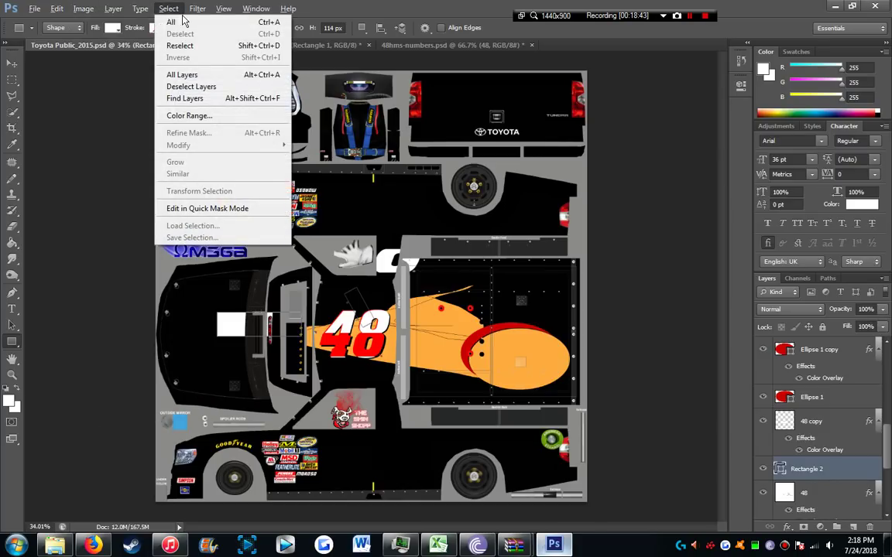
left_click(213, 114)
left_click(544, 158)
key("alt+Tab")
left_click(673, 38)
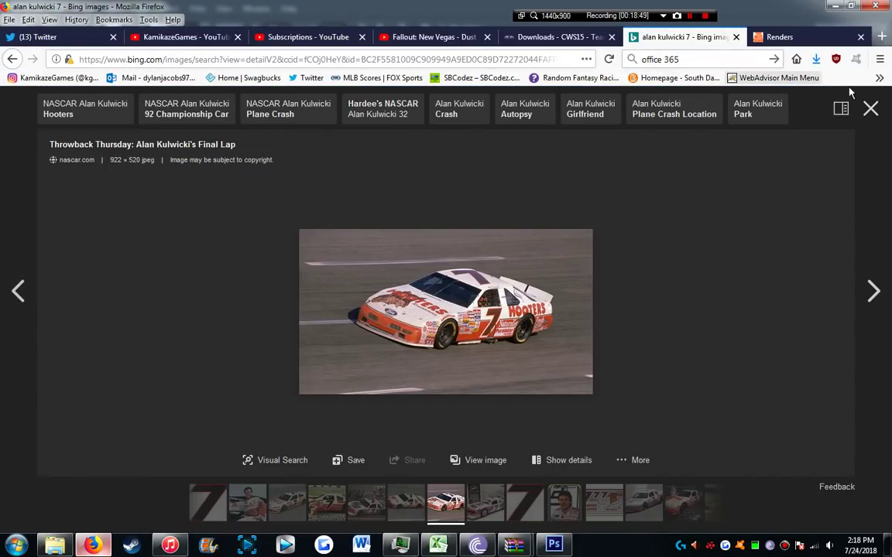
Search Bing Images for 'qvc logo'.
key("Return")
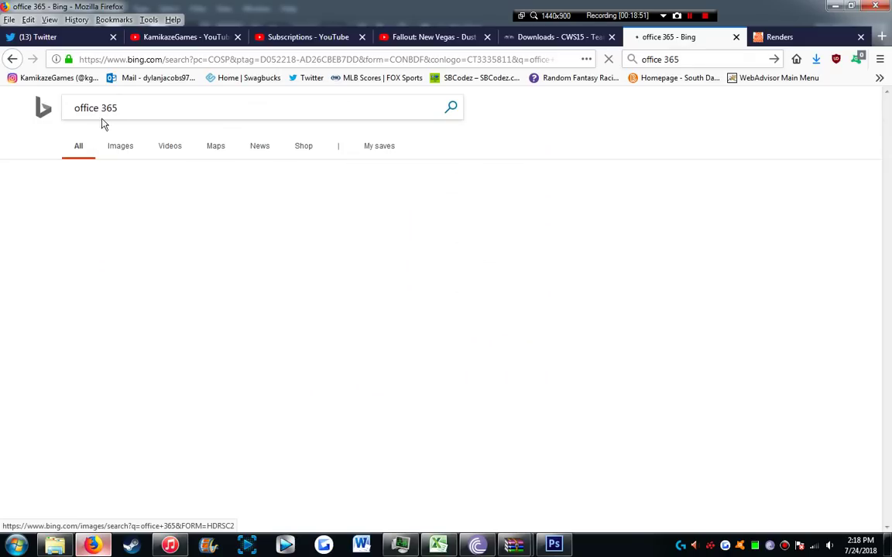
left_click(72, 108)
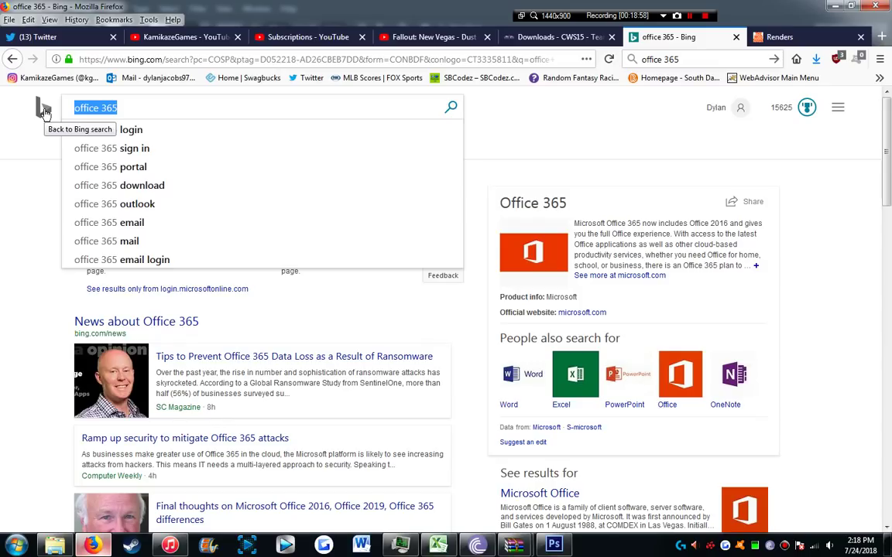
type("wq")
key("BackSpace")
key("BackSpace")
type("qvc logo")
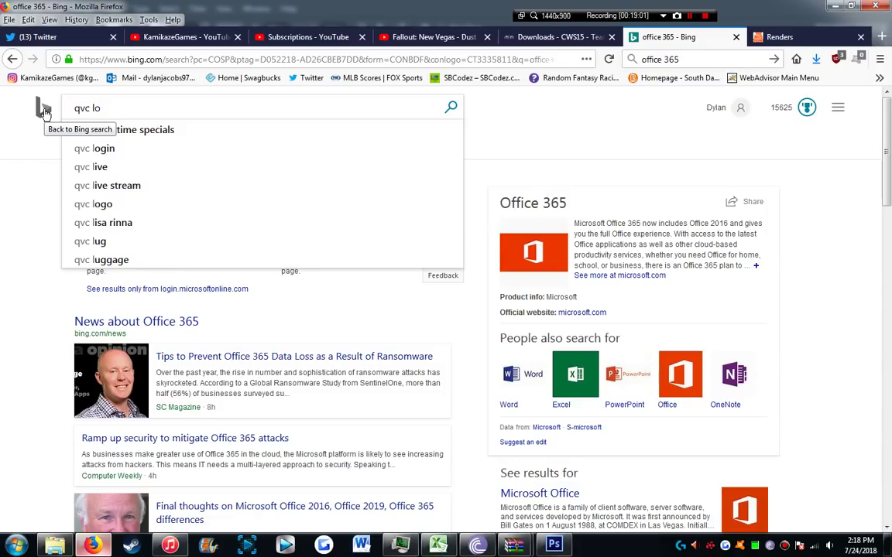
key("Return")
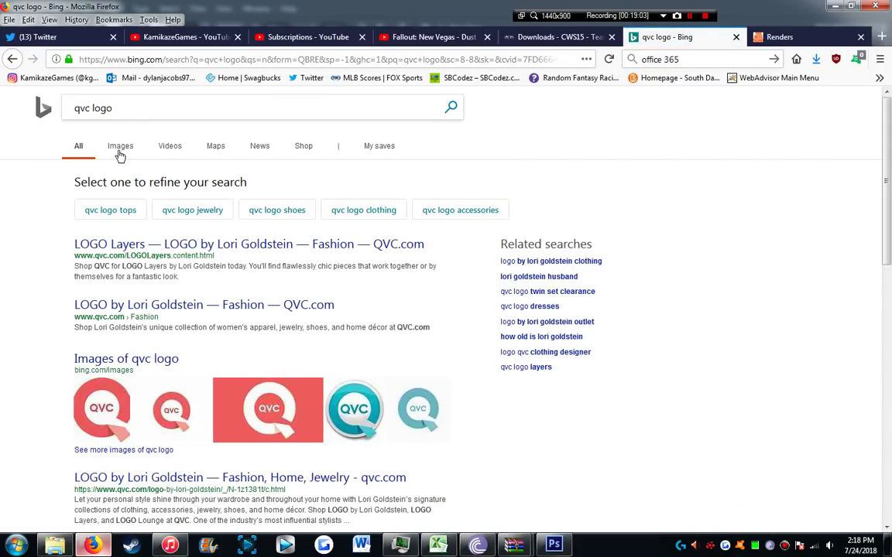
left_click(117, 147)
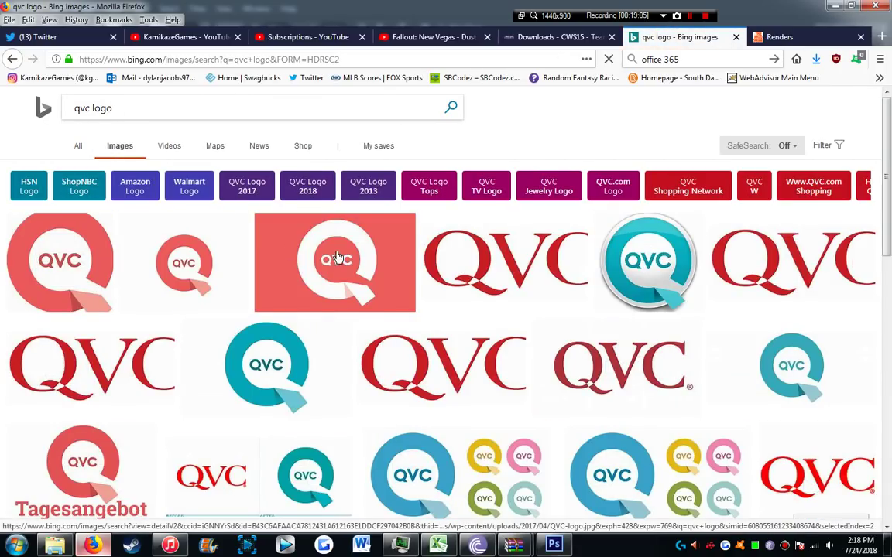
Copy the enlarged red QVC logo image and return to Photoshop.
mouse_move(338, 253)
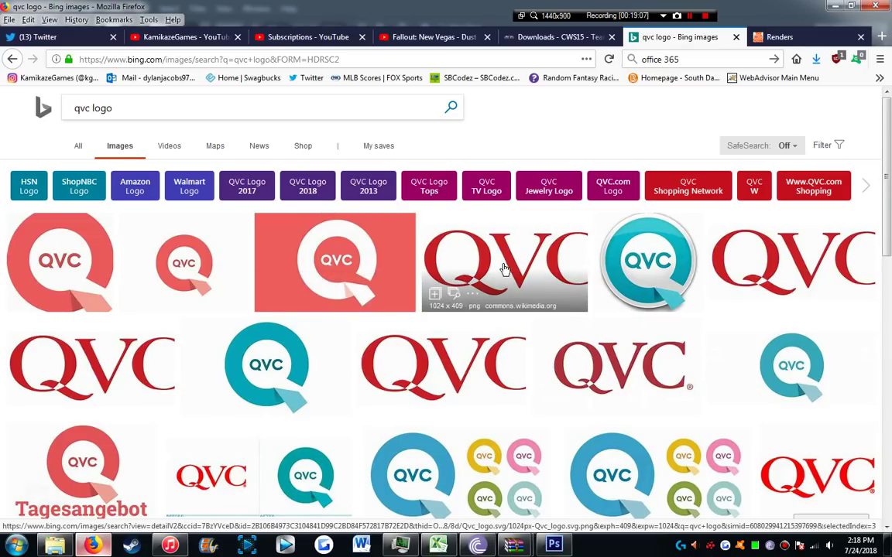
left_click(338, 256)
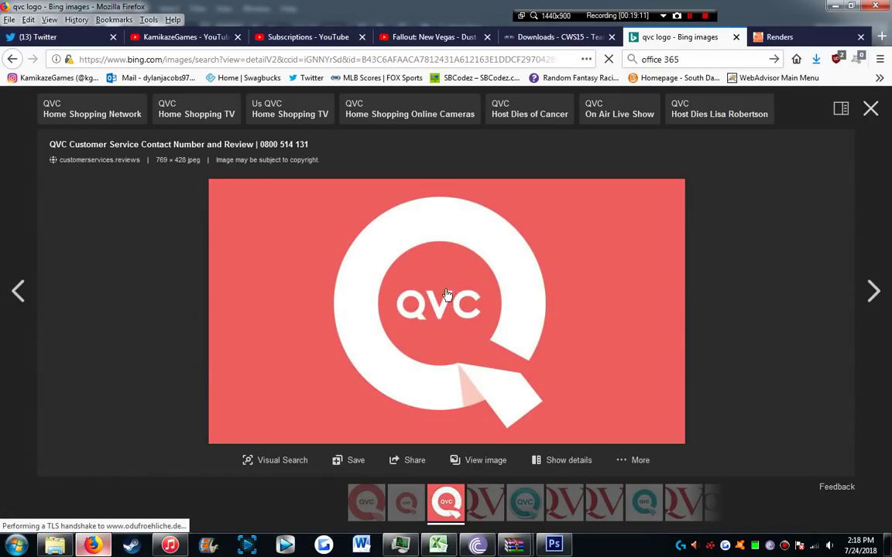
right_click(478, 285)
left_click(511, 307)
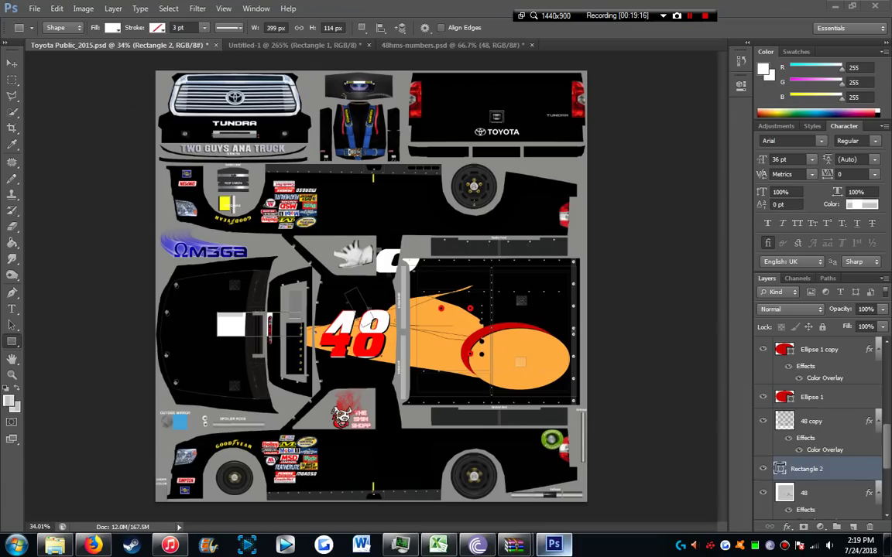
left_click(554, 545)
Create a new clipboard-sized document and paste the QVC logo into it.
left_click(35, 9)
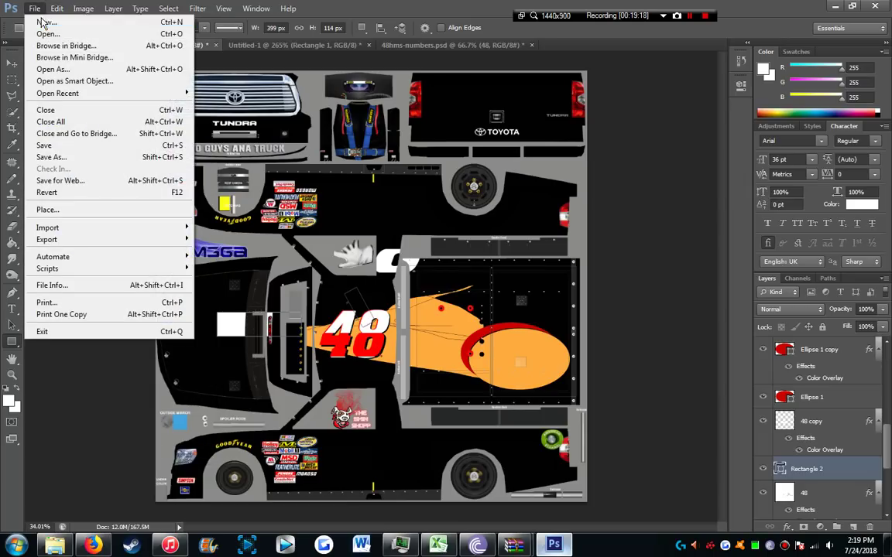
left_click(40, 24)
left_click(569, 136)
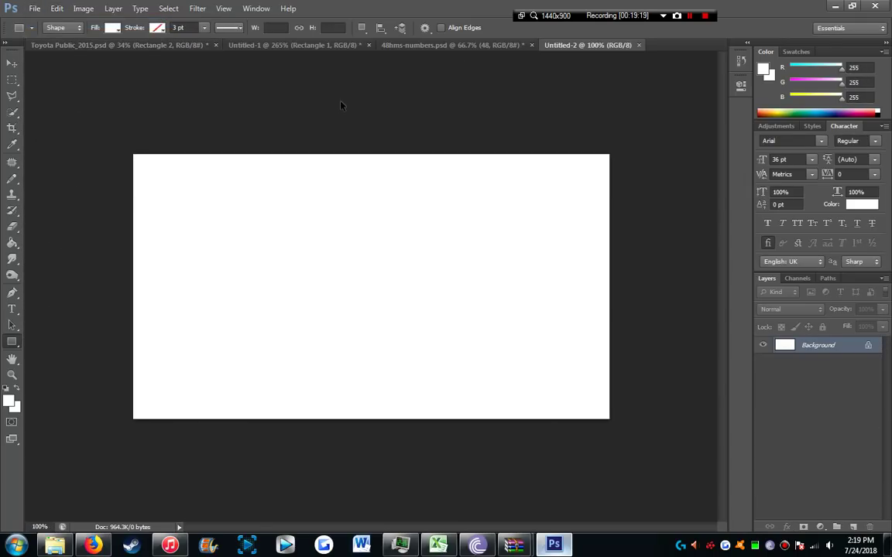
key("ctrl+v")
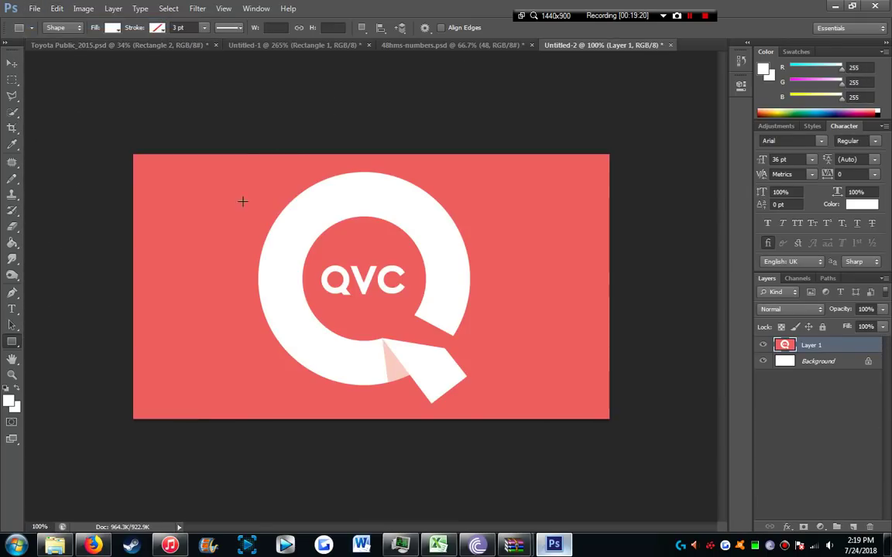
Select the white QVC lettering with an inverted Color Range on the red, then drag it onto the truck.
left_click(168, 8)
left_click(188, 116)
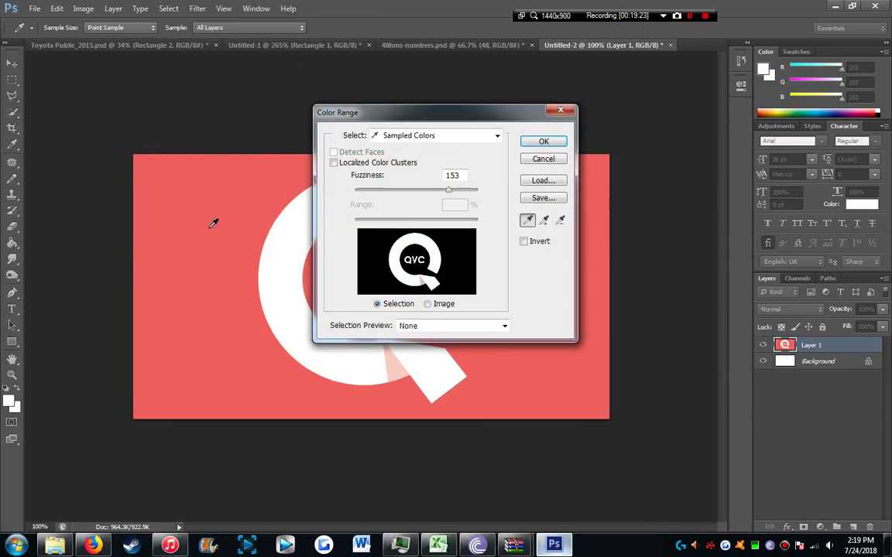
left_click(212, 226)
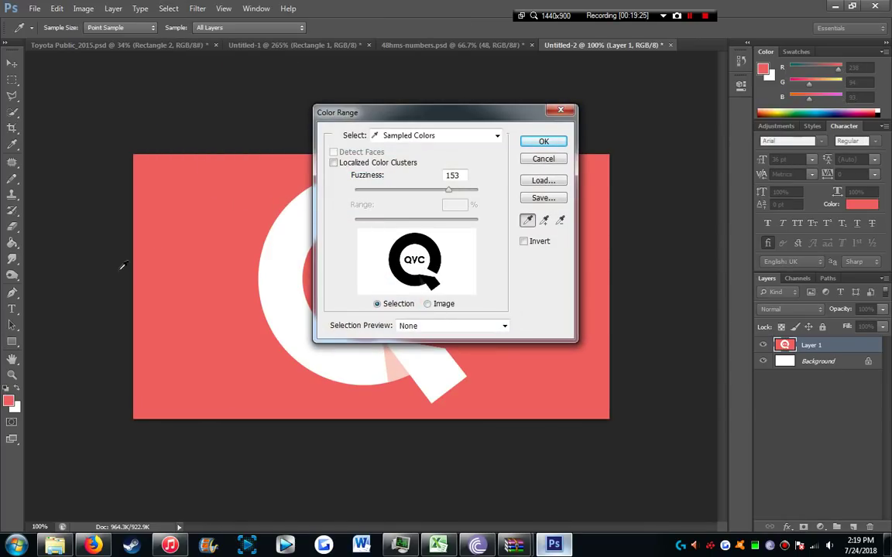
left_click(524, 241)
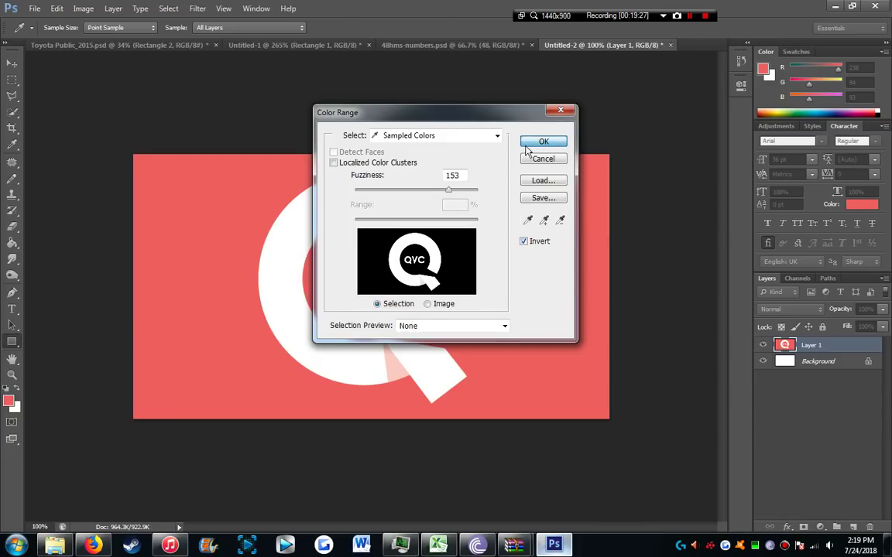
left_click(532, 143)
left_click(11, 60)
left_click_drag(271, 252, 387, 437)
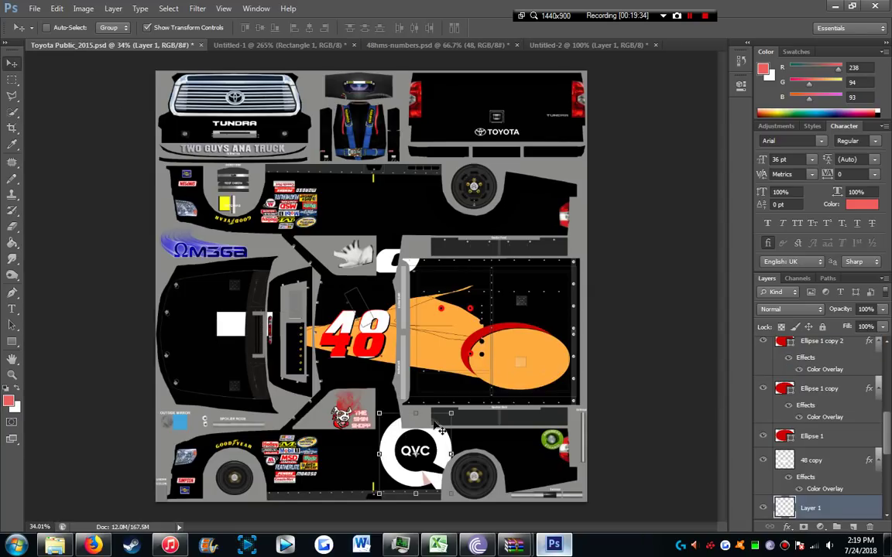
Scale the QVC logo down onto the lower side panel ahead of the rear wheel and commit.
left_click_drag(452, 413, 401, 463)
key("Return")
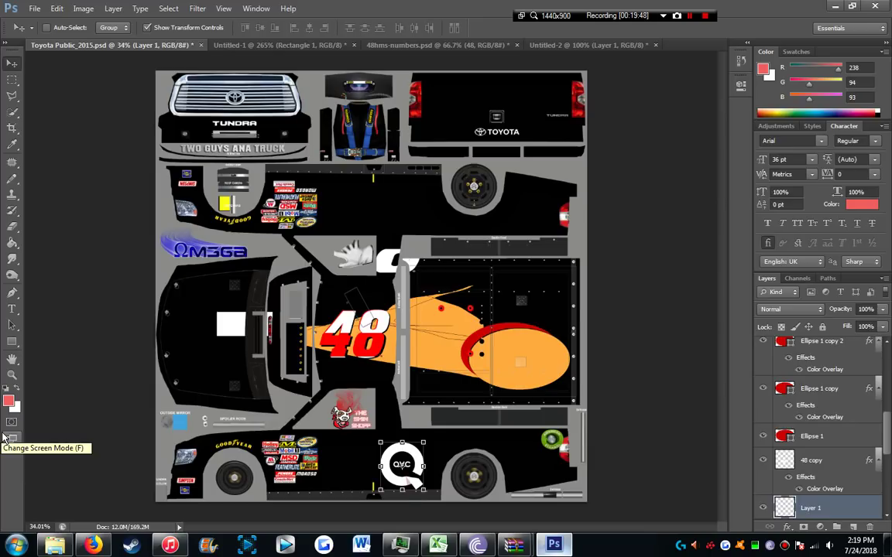
left_click(256, 8)
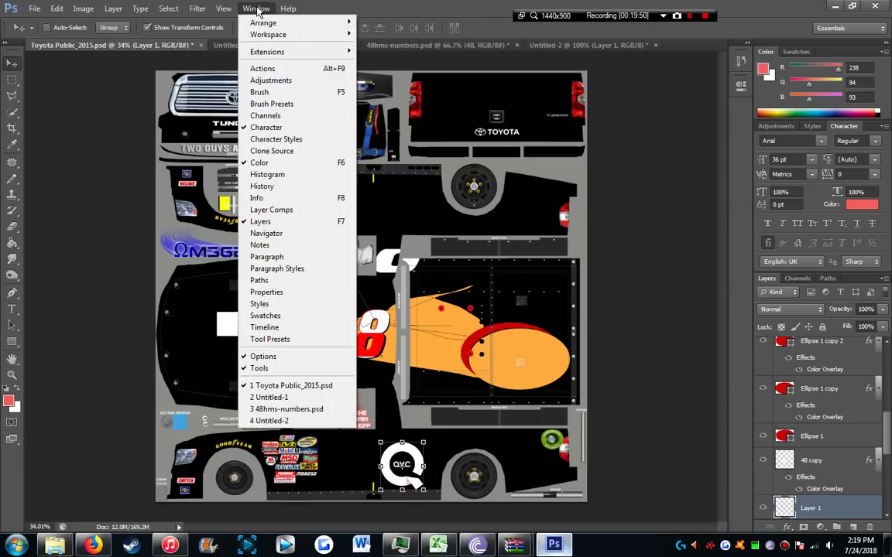
mouse_move(288, 9)
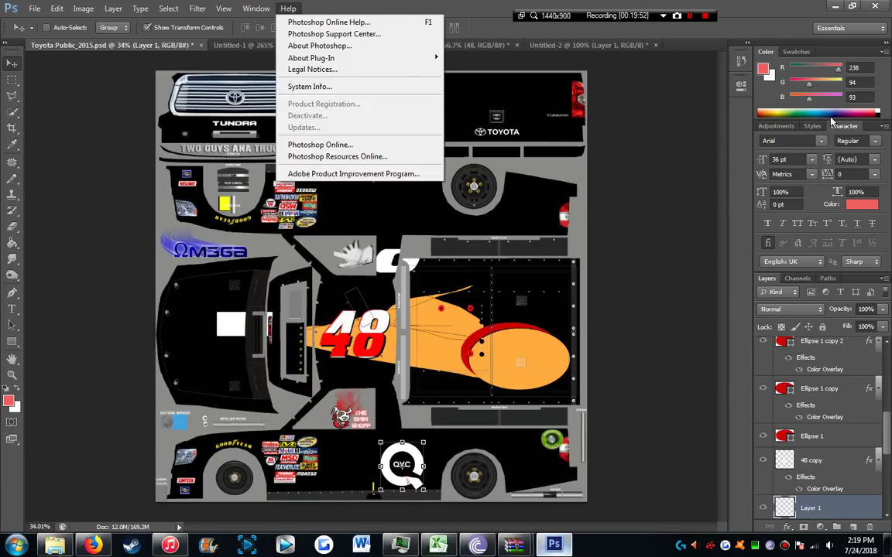
left_click(805, 130)
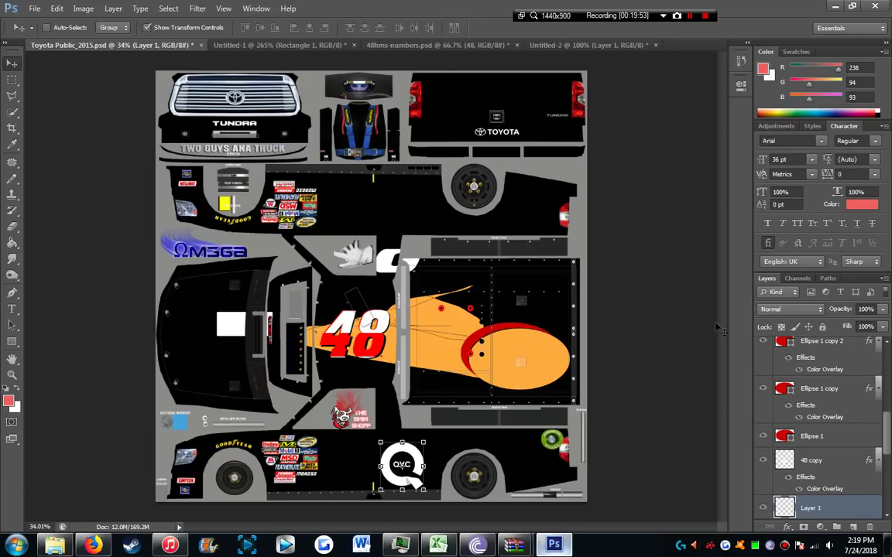